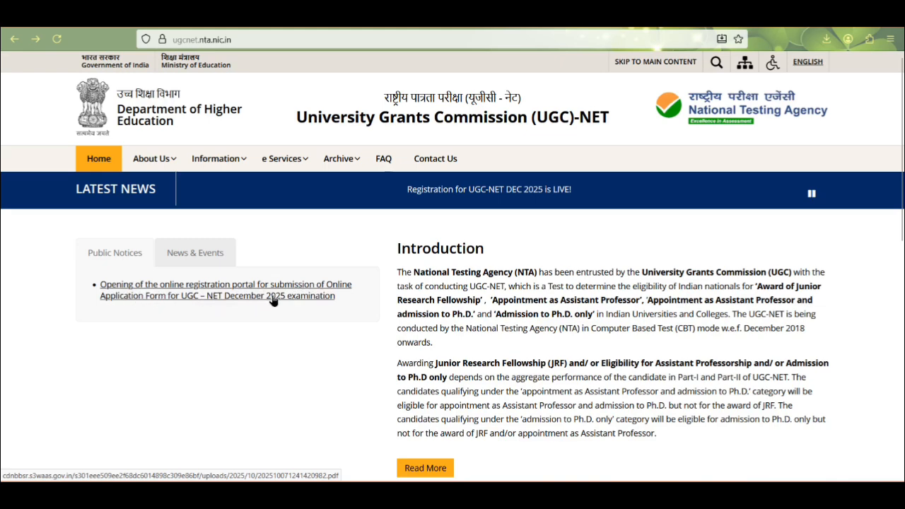
Open the public notice on the UGC-NET December 2025 application portal and review its schedule, application fees and important instructions
click(327, 17)
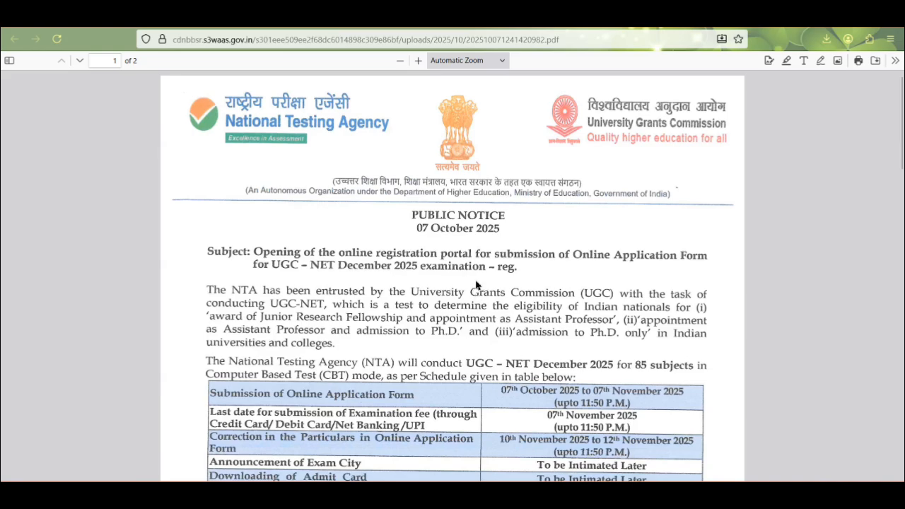
scroll(477, 286, down, 5)
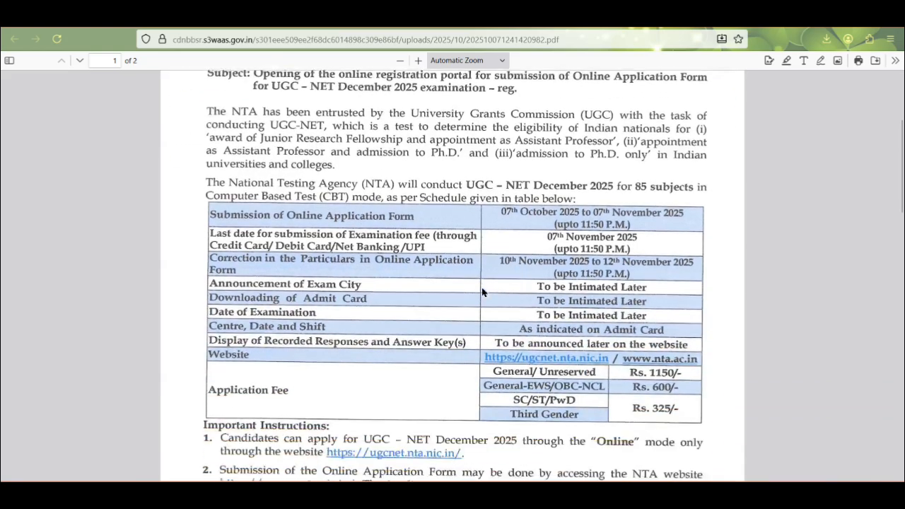
scroll(482, 291, down, 5)
scroll(352, 205, up, 3)
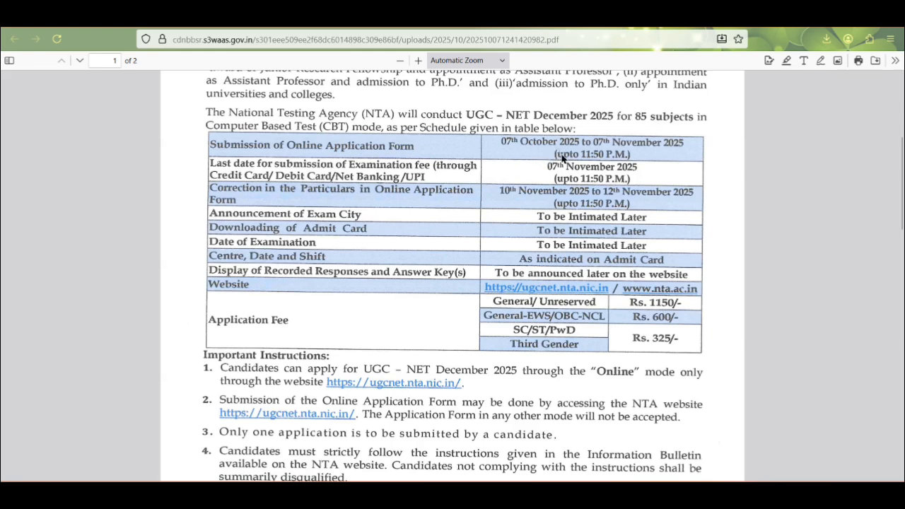
scroll(514, 156, down, 5)
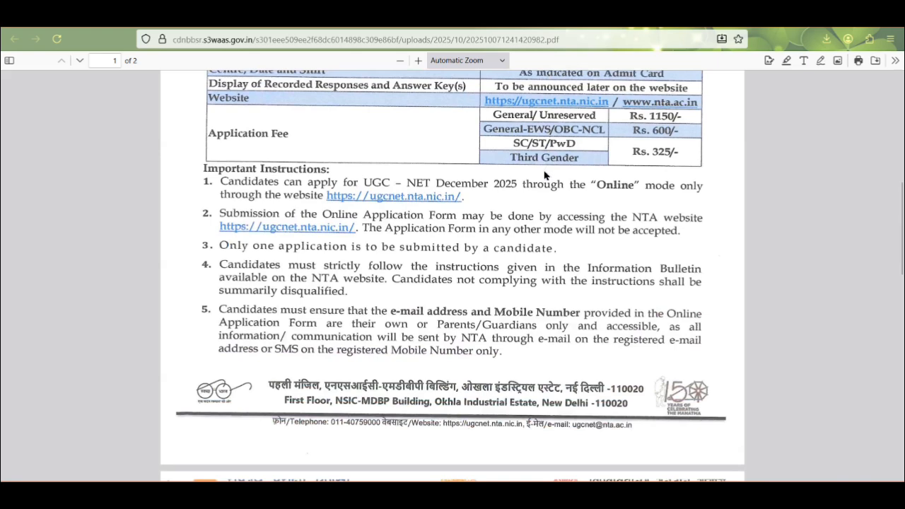
scroll(561, 162, up, 2)
scroll(564, 139, up, 1)
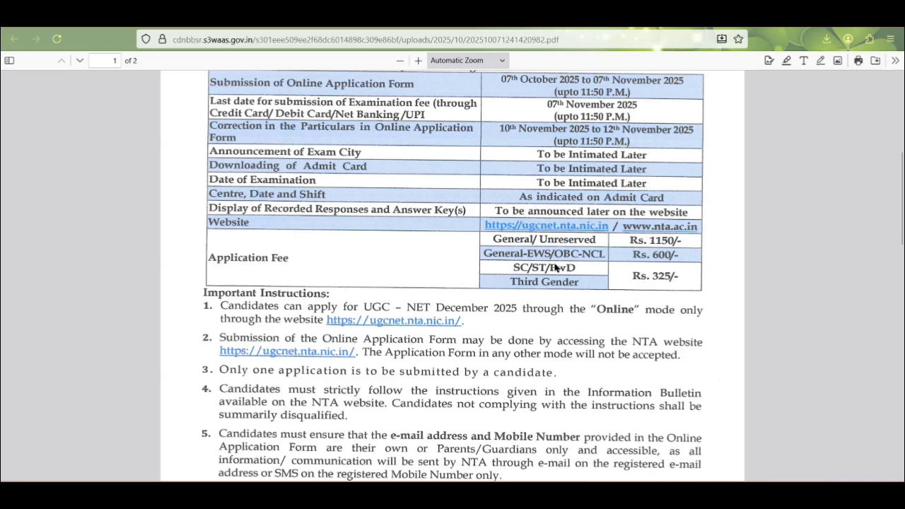
scroll(559, 268, down, 4)
scroll(555, 212, down, 2)
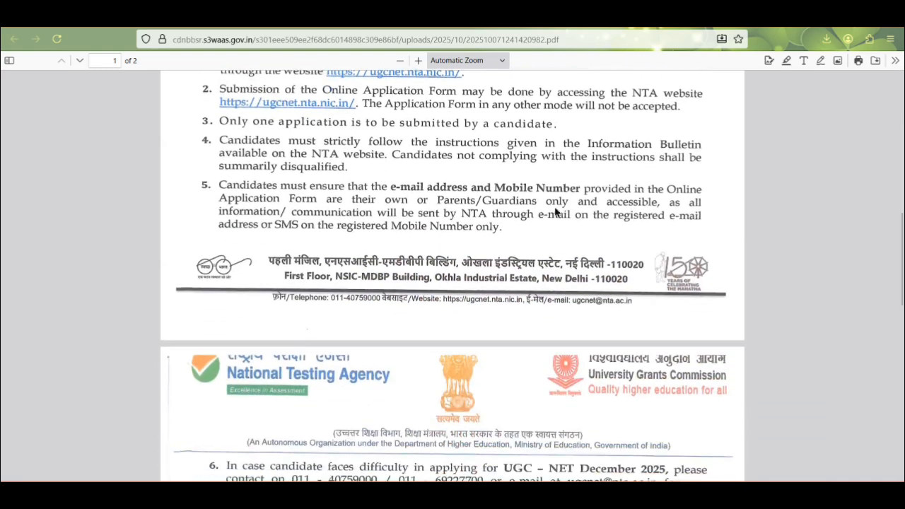
scroll(534, 206, down, 13)
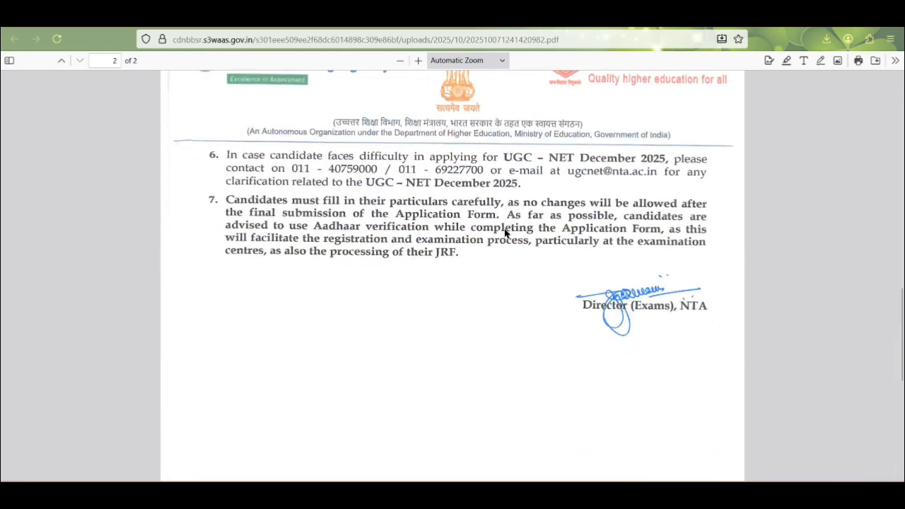
scroll(490, 238, down, 5)
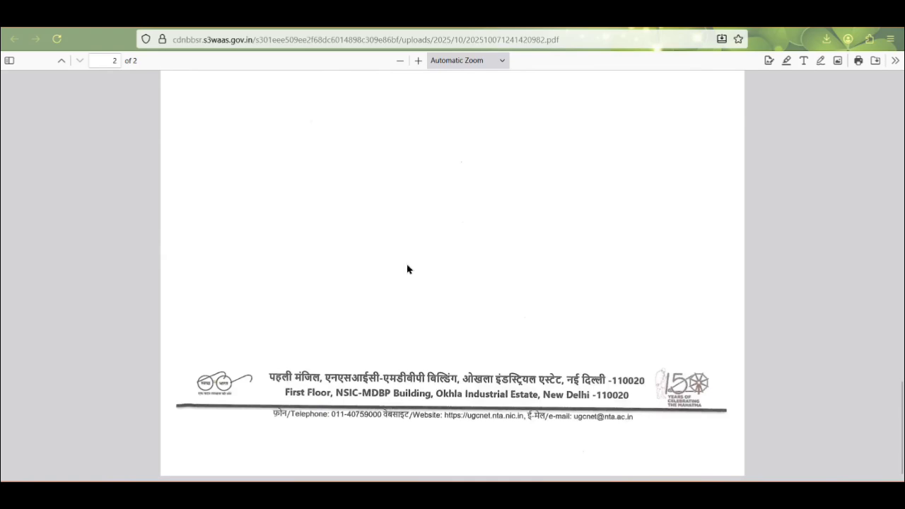
scroll(446, 251, up, 12)
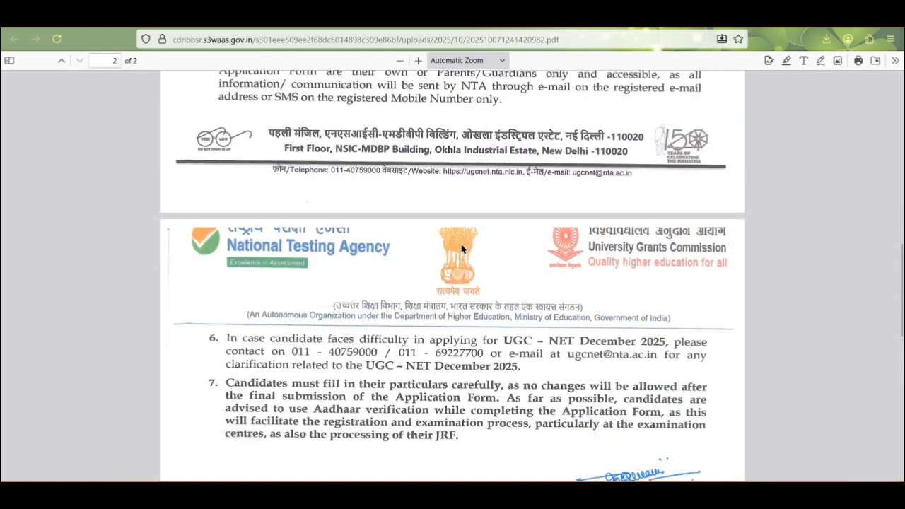
scroll(457, 241, up, 8)
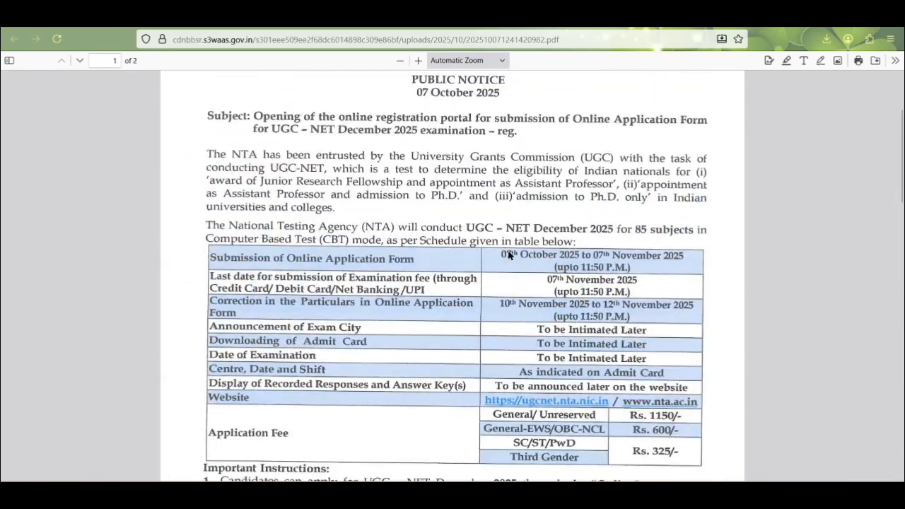
scroll(505, 257, down, 2)
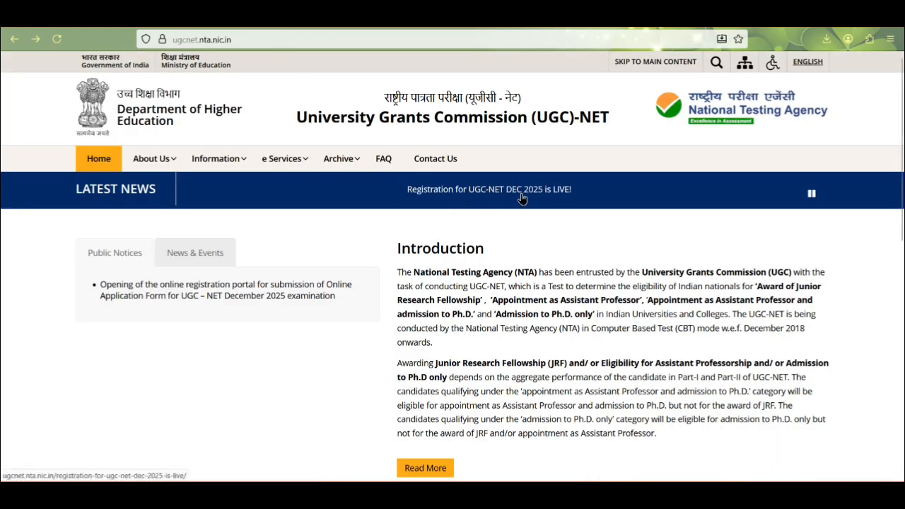
Open the UGC-NET DEC 2025 registration link from the latest news and start a new candidate registration
click(478, 196)
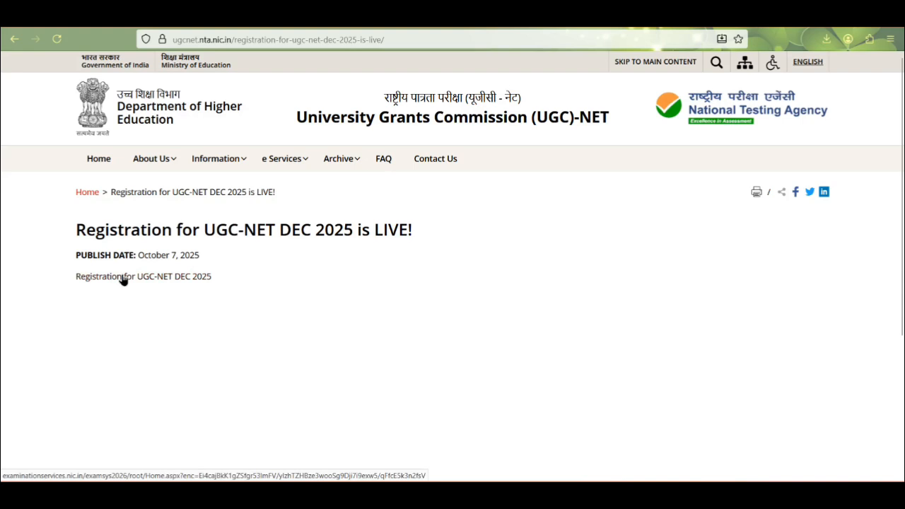
click(123, 280)
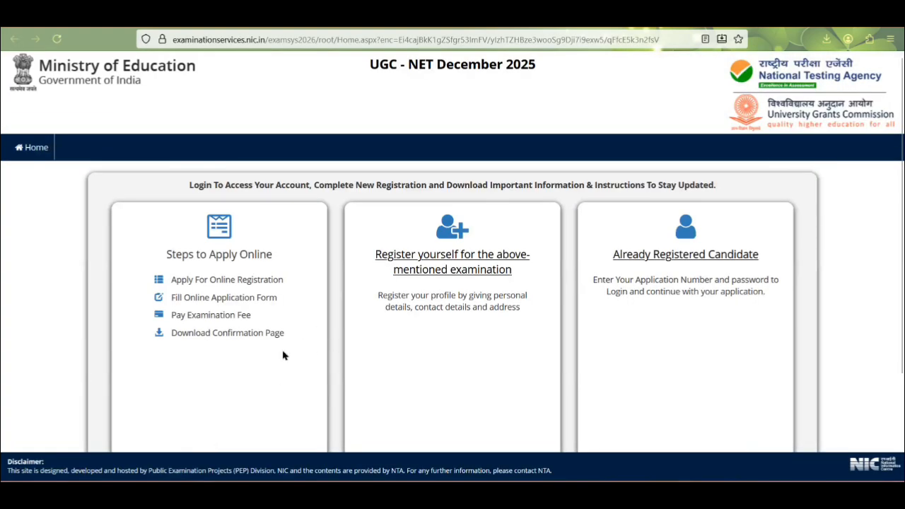
click(448, 255)
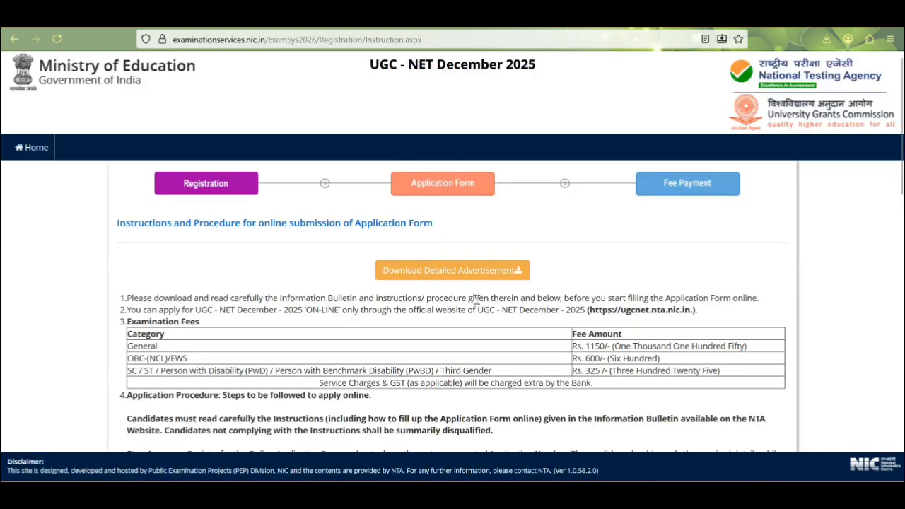
Open the detailed advertisement and skim the Information Bulletin's contents, important dates, fee details and application notes
click(420, 276)
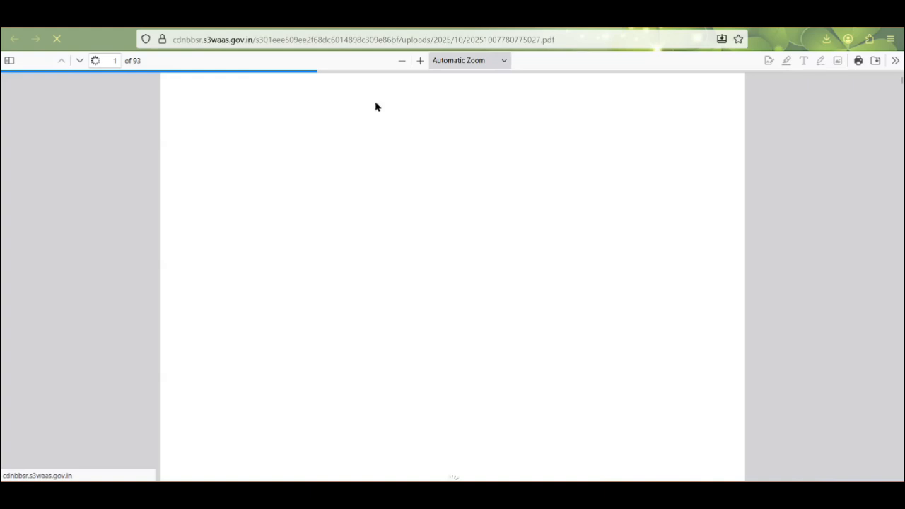
scroll(424, 262, down, 2)
scroll(422, 269, down, 10)
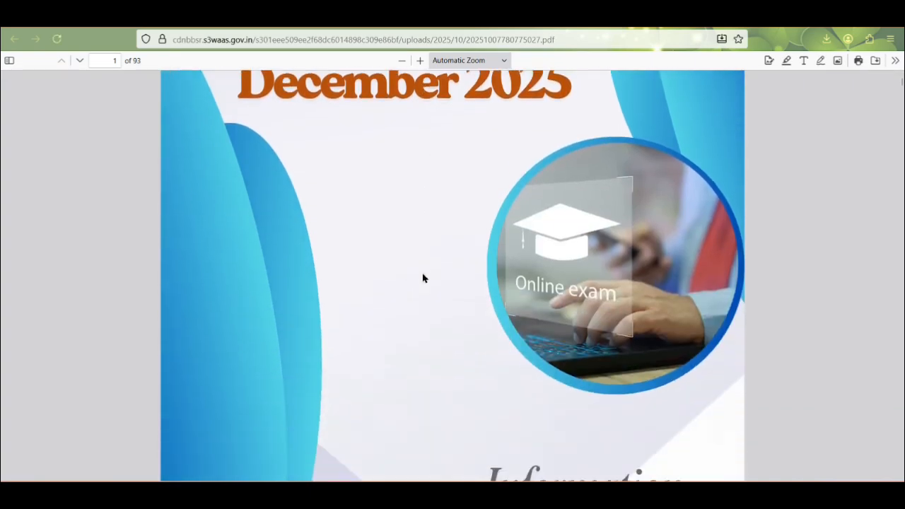
scroll(445, 316, down, 8)
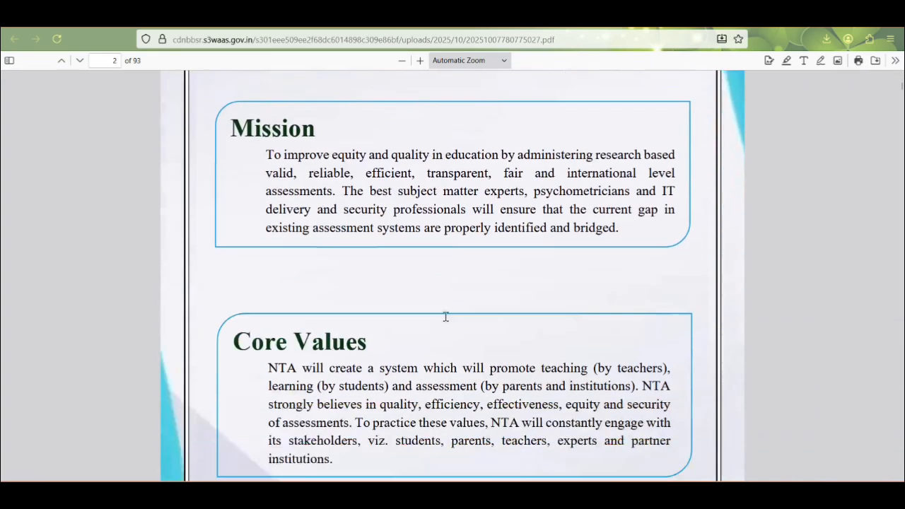
scroll(470, 273, down, 12)
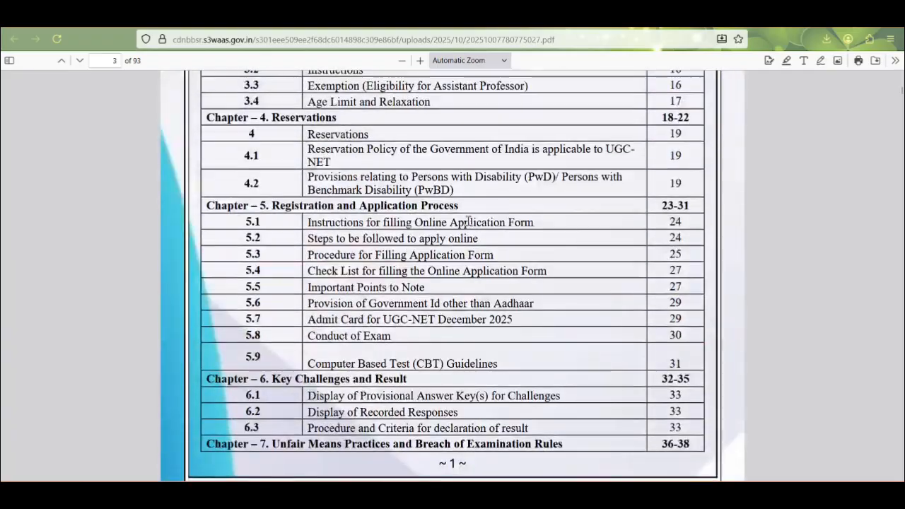
scroll(470, 273, down, 15)
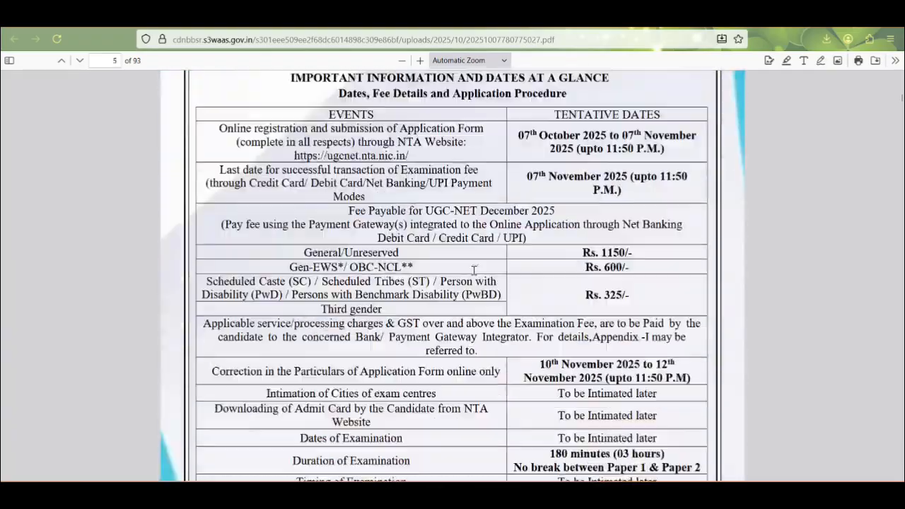
scroll(474, 275, down, 15)
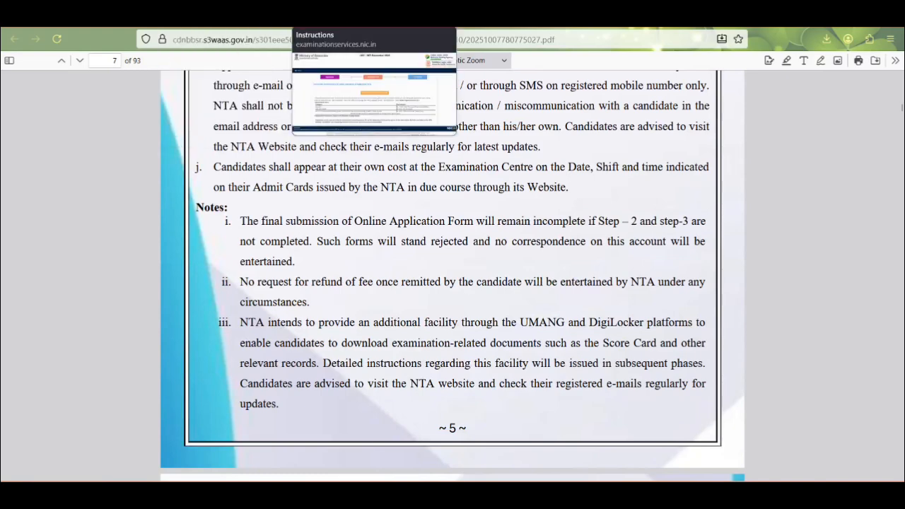
Return to the application instructions, review them, accept the Information Bulletin declaration and proceed to the registration form
click(333, 21)
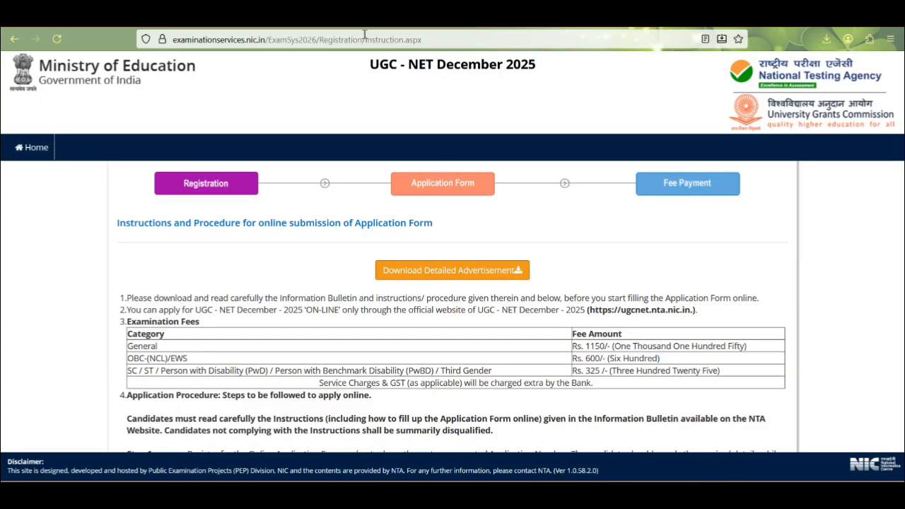
scroll(581, 306, down, 3)
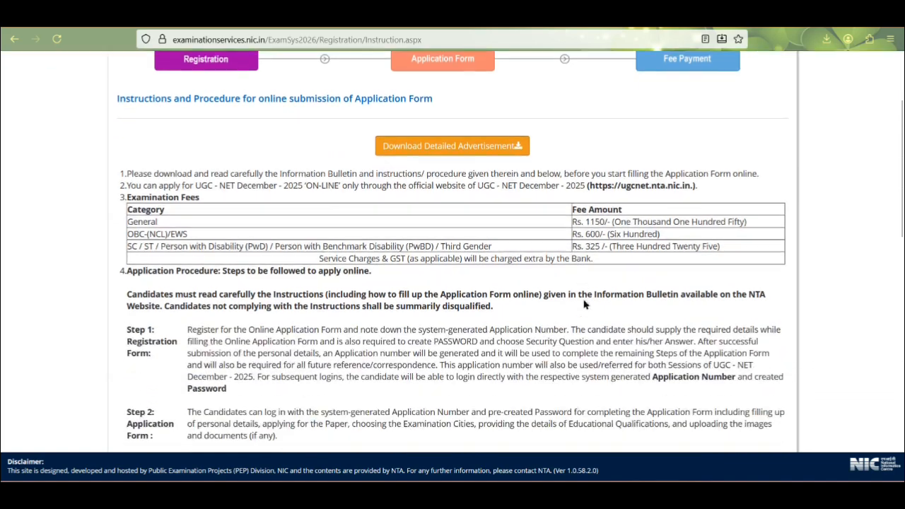
scroll(293, 240, down, 9)
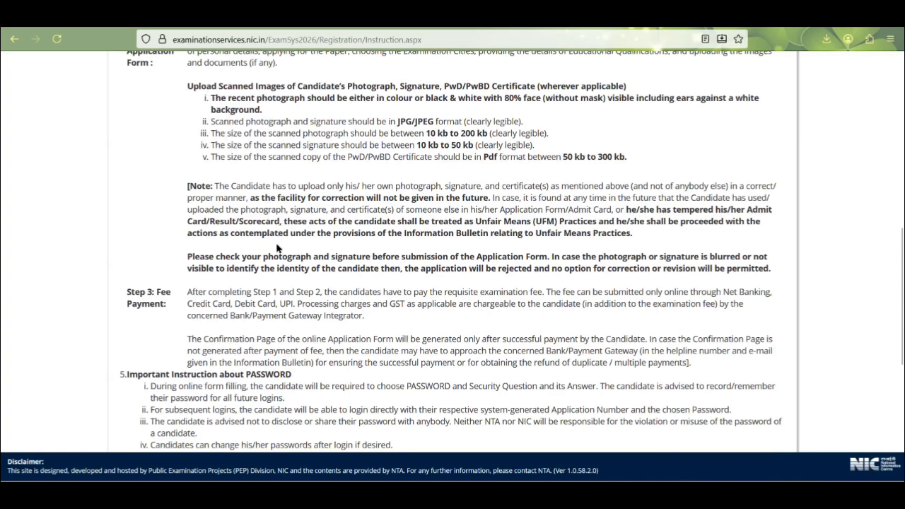
scroll(277, 247, down, 3)
scroll(350, 145, down, 2)
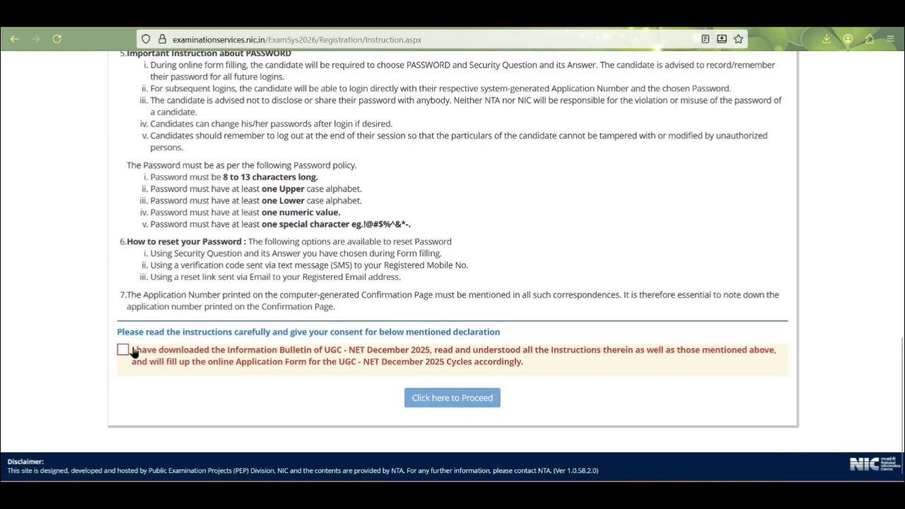
click(130, 350)
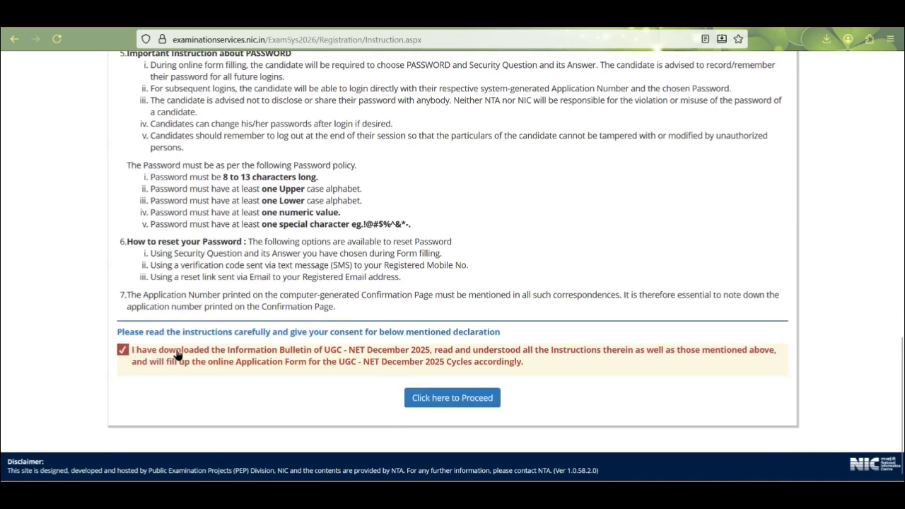
click(434, 405)
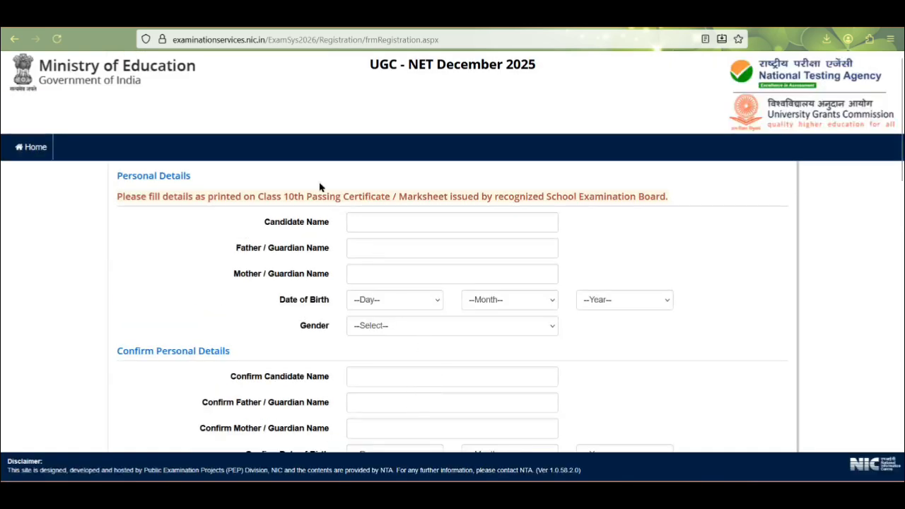
Fill in the candidate's, father's and mother's names and select the date of birth in the personal details
click(383, 224)
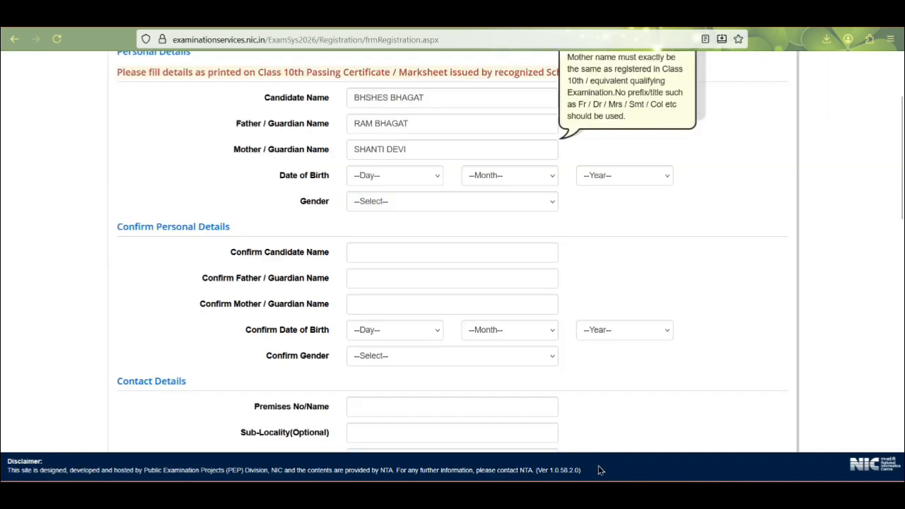
click(393, 179)
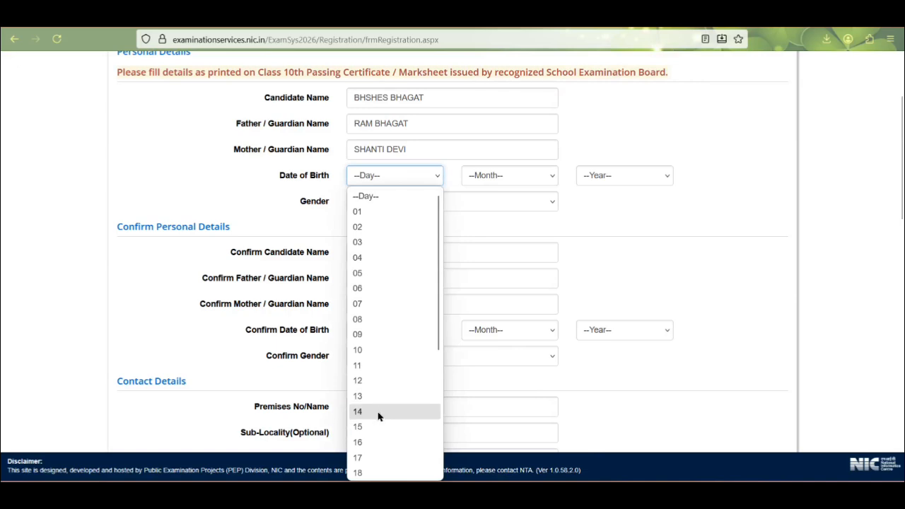
scroll(377, 410, down, 3)
click(368, 273)
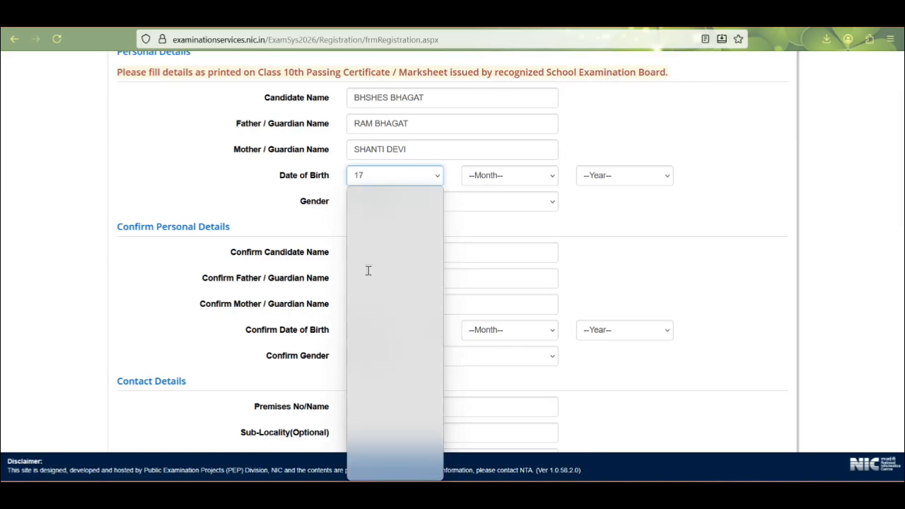
click(498, 180)
click(493, 274)
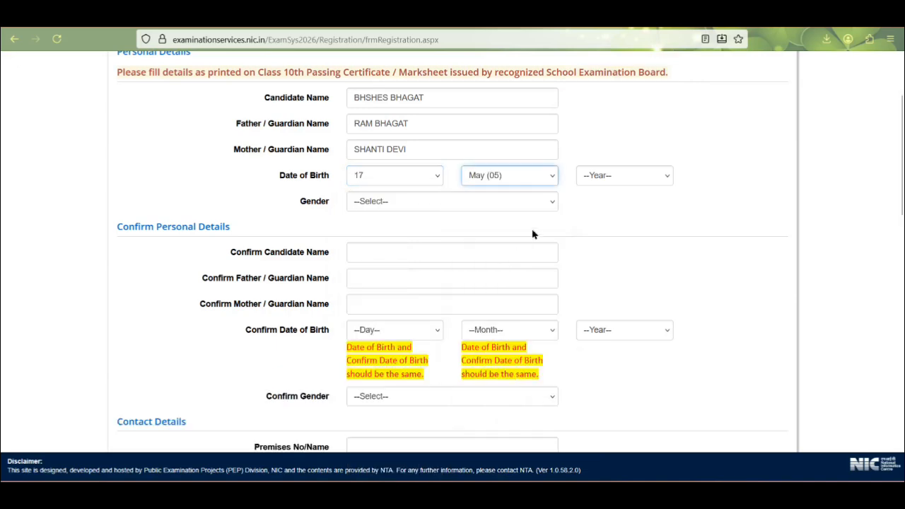
click(599, 176)
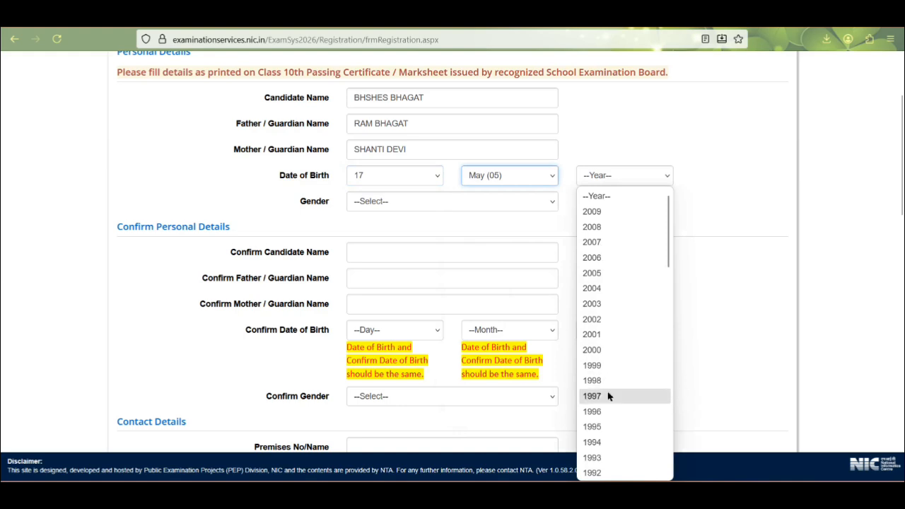
click(601, 413)
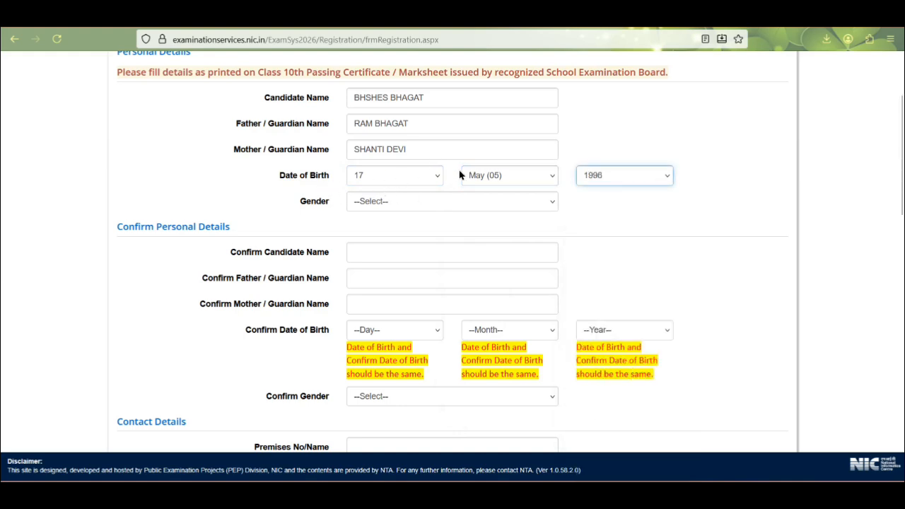
Set the gender to Male in the personal details
scroll(499, 233, down, 3)
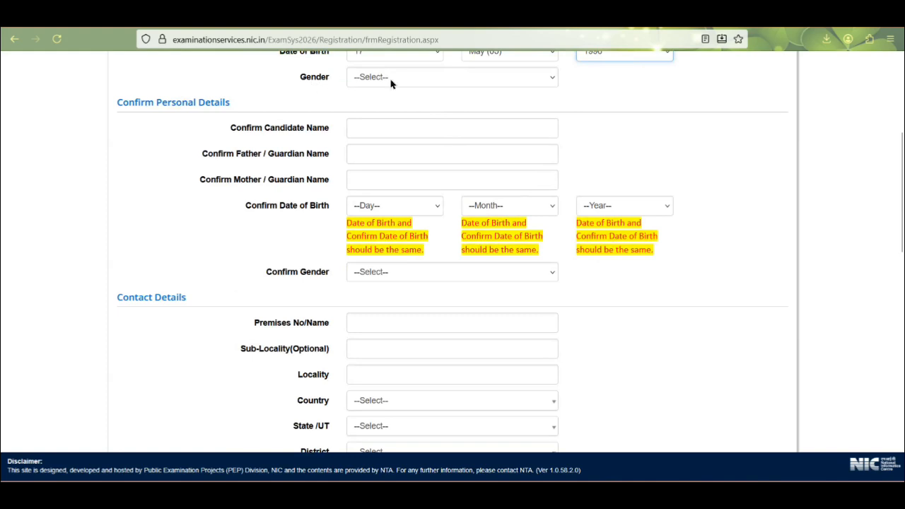
click(390, 77)
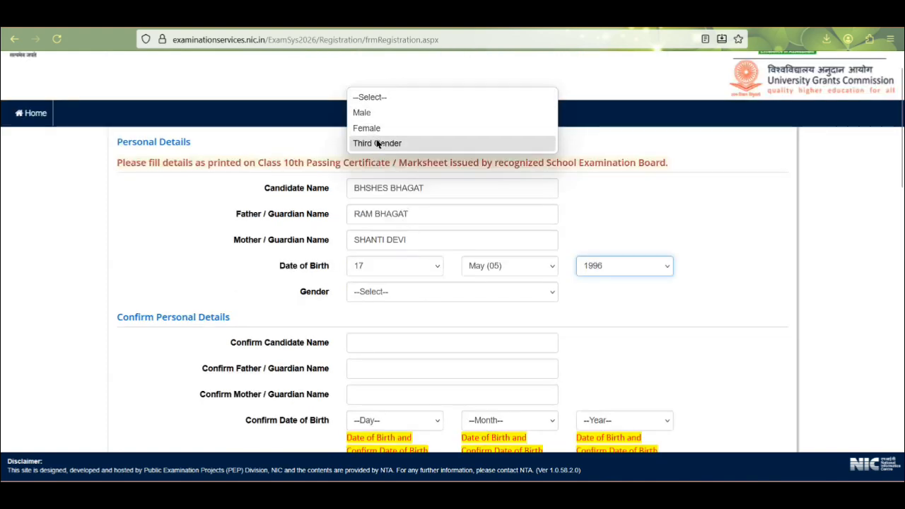
click(370, 113)
scroll(393, 259, down, 3)
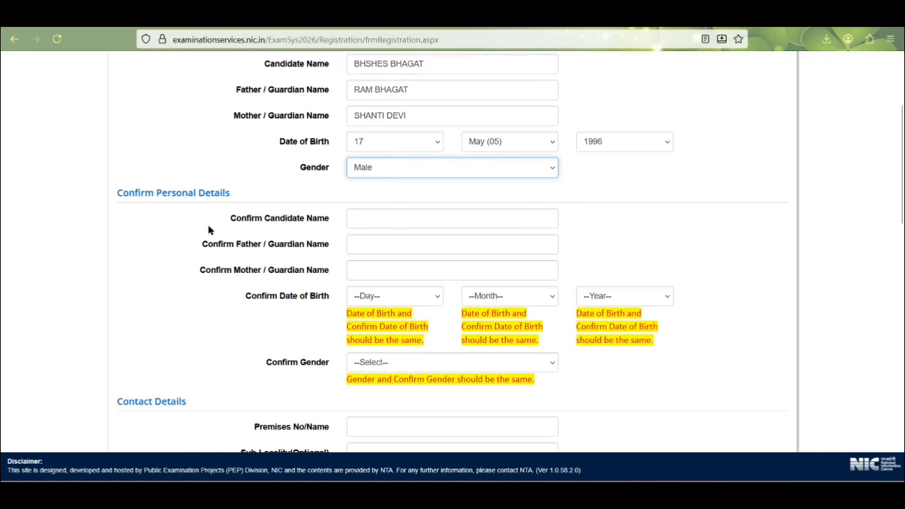
Review the Confirm Personal Details section against the candidate's, father's and mother's names, date of birth and gender entered above
scroll(333, 173, up, 2)
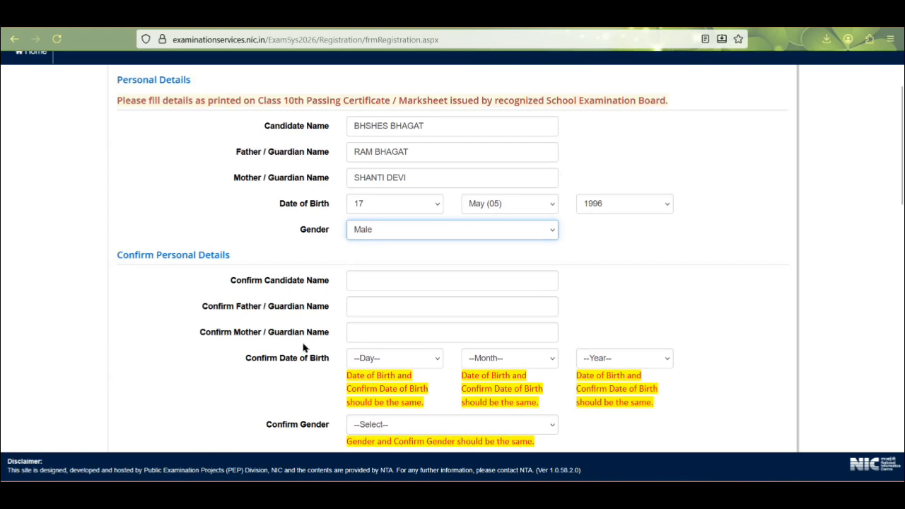
scroll(356, 348, down, 3)
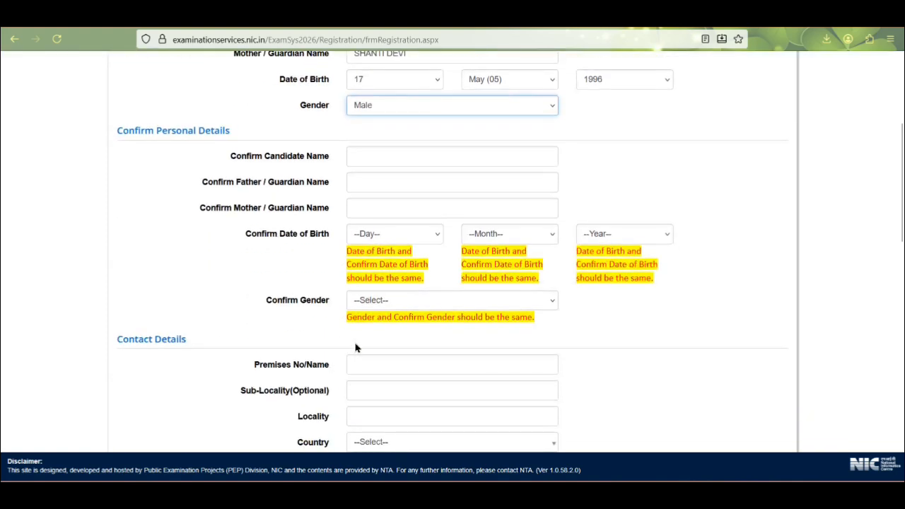
scroll(376, 151, up, 2)
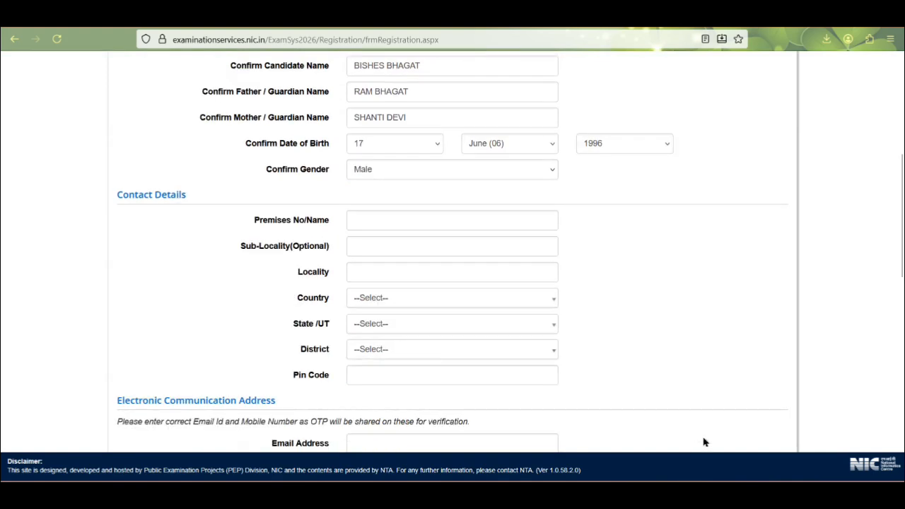
scroll(513, 214, up, 2)
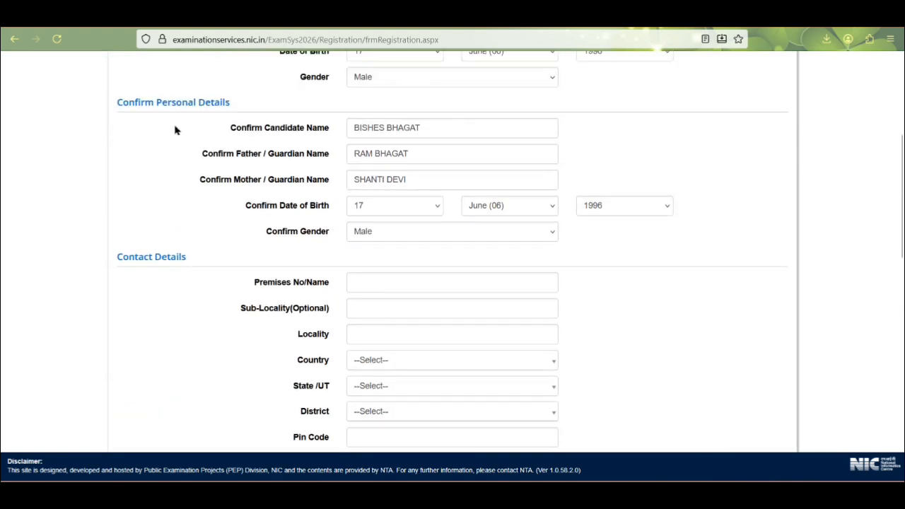
scroll(401, 213, down, 4)
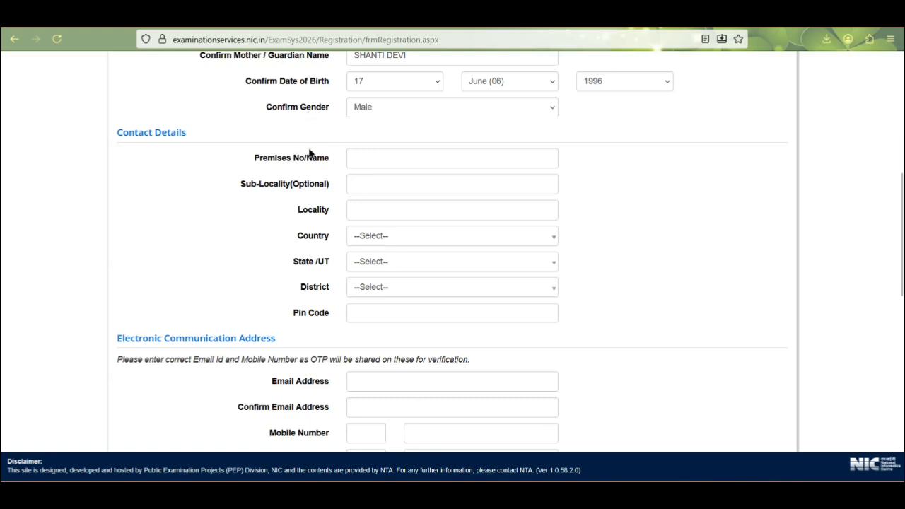
Set the country to India, the state to JHARKHAND and the district to GUMLA in the contact details
click(388, 166)
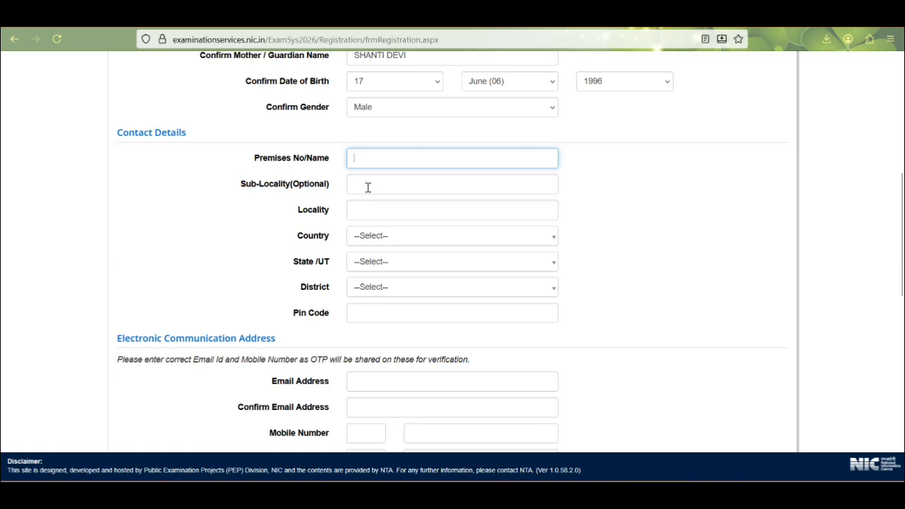
click(368, 187)
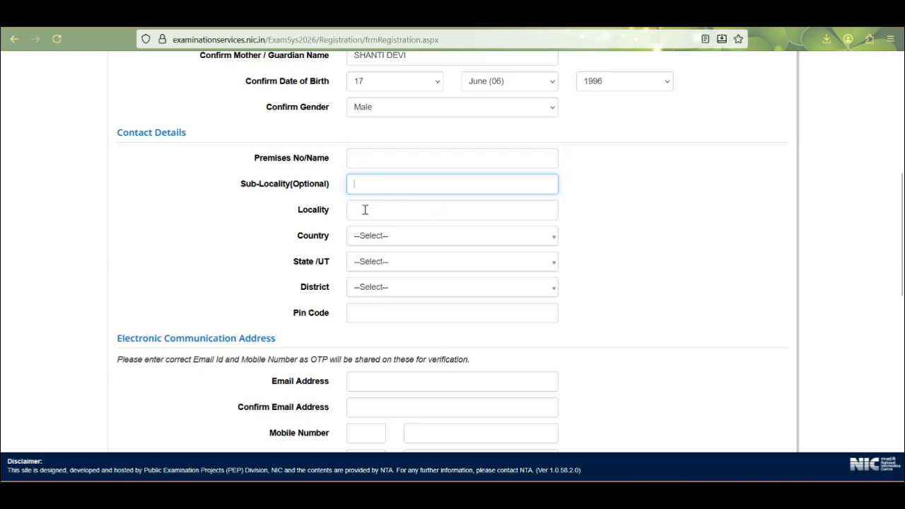
click(365, 210)
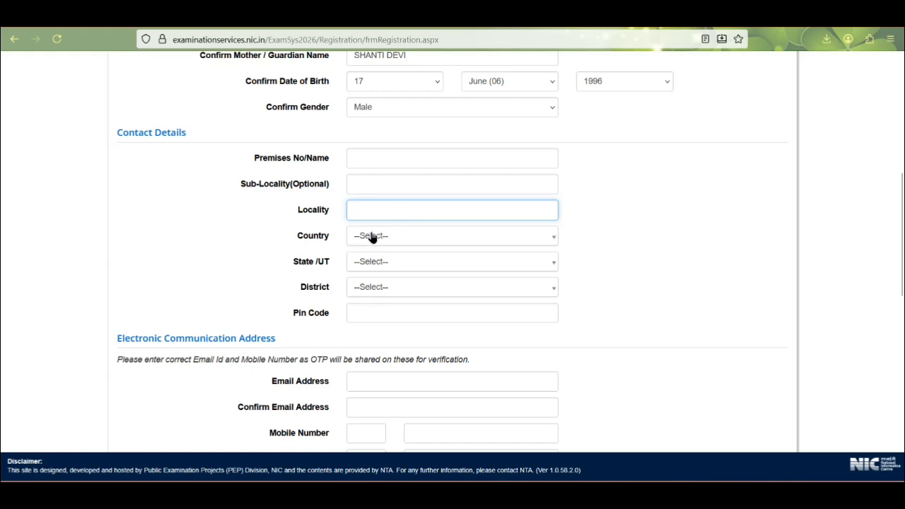
click(371, 237)
click(369, 288)
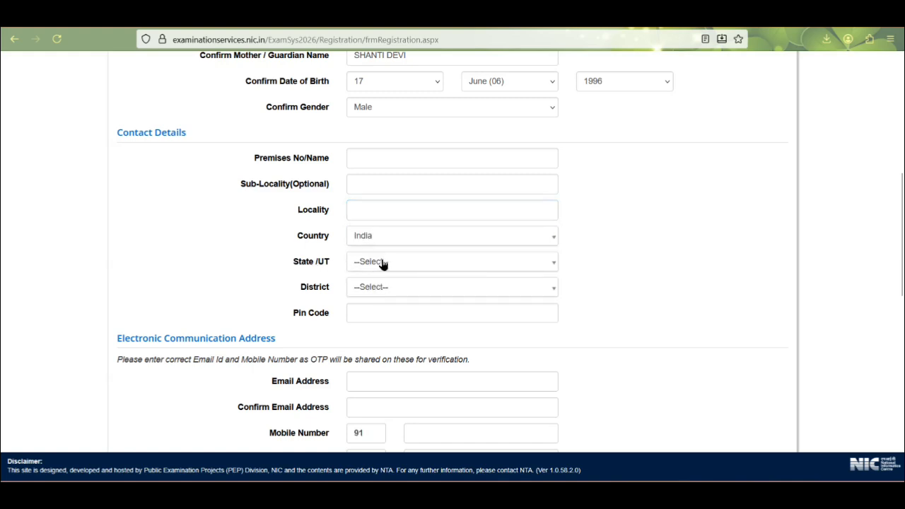
click(382, 262)
scroll(382, 354, down, 5)
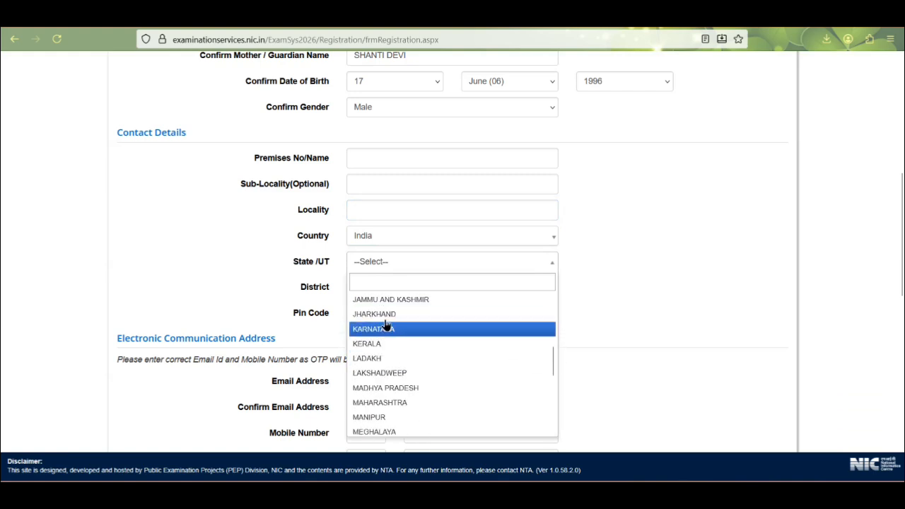
click(382, 316)
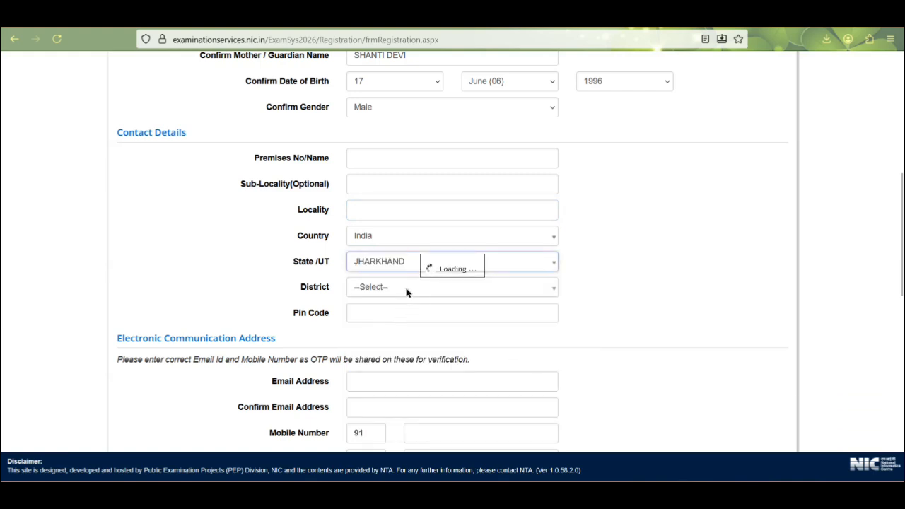
click(371, 287)
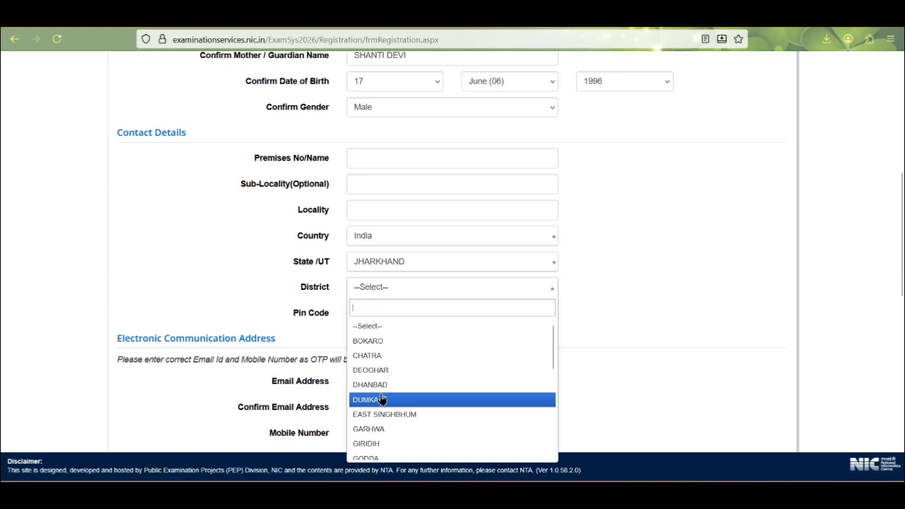
scroll(382, 401, down, 2)
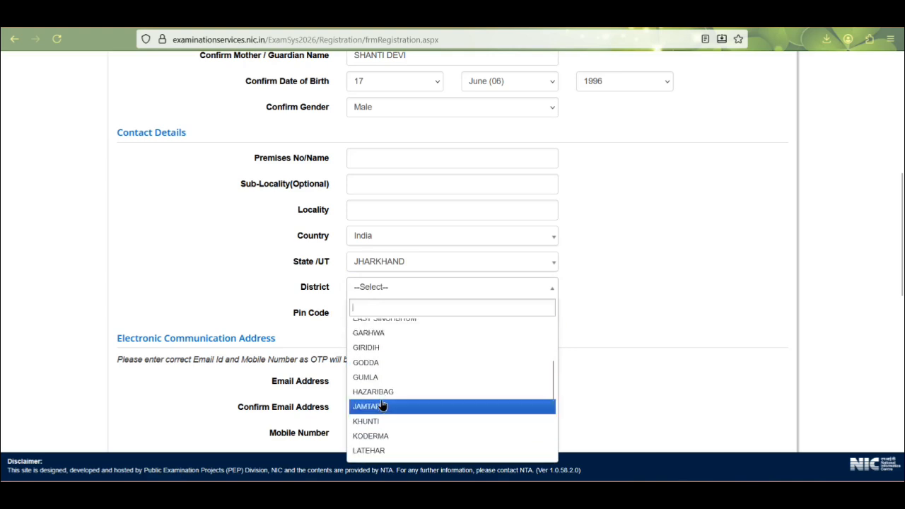
click(382, 376)
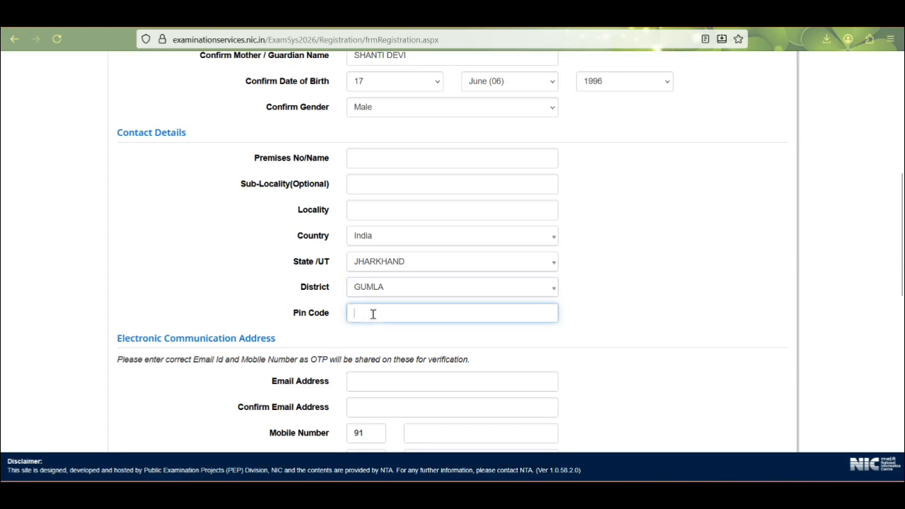
click(359, 316)
click(348, 154)
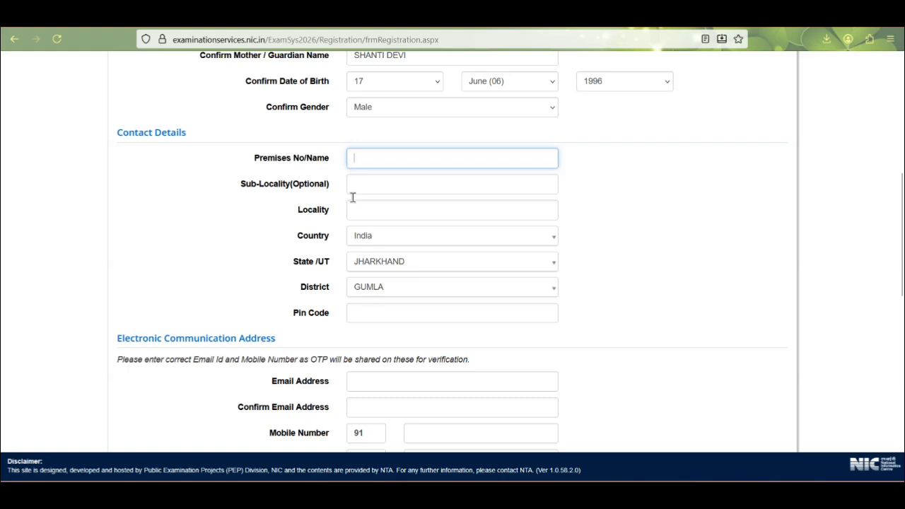
Examine the email address and mobile number fields in the Electronic Communication Address section
scroll(364, 323, down, 3)
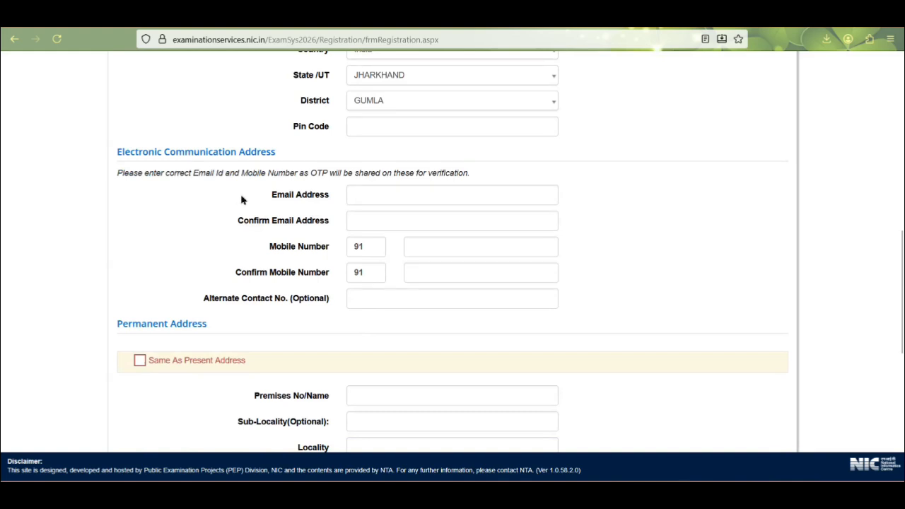
click(407, 196)
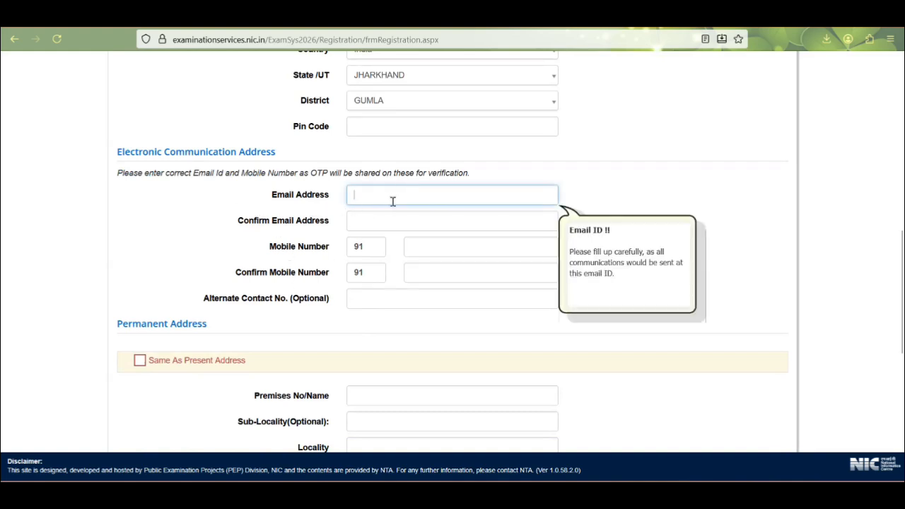
click(387, 219)
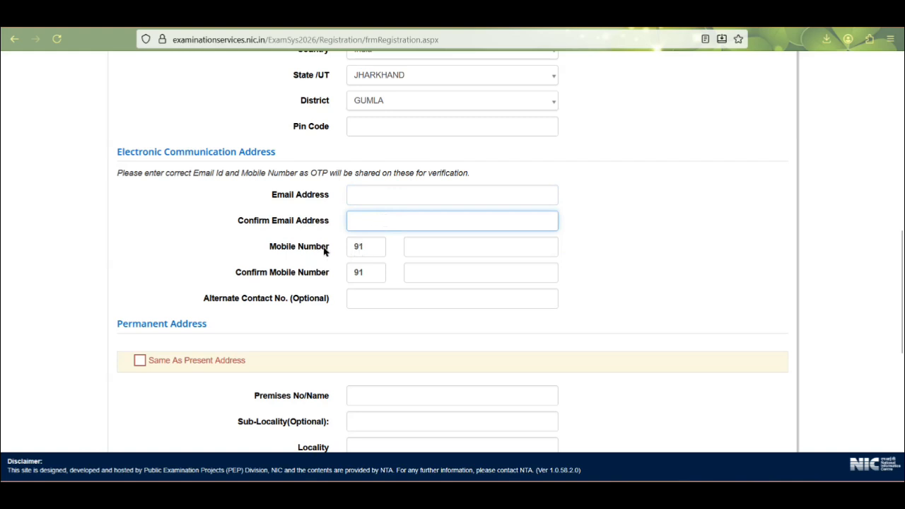
click(388, 250)
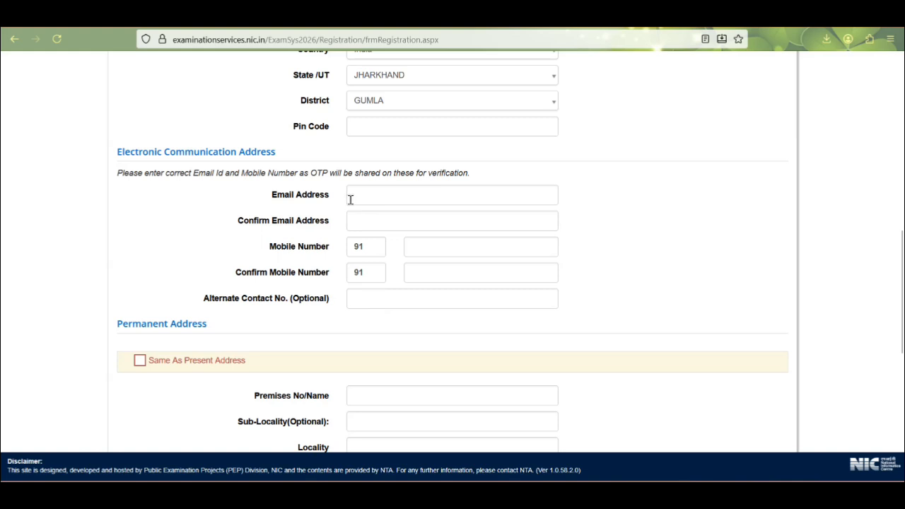
Try to mark the permanent address as same as the present address and dismiss the resulting alert
scroll(256, 268, down, 1)
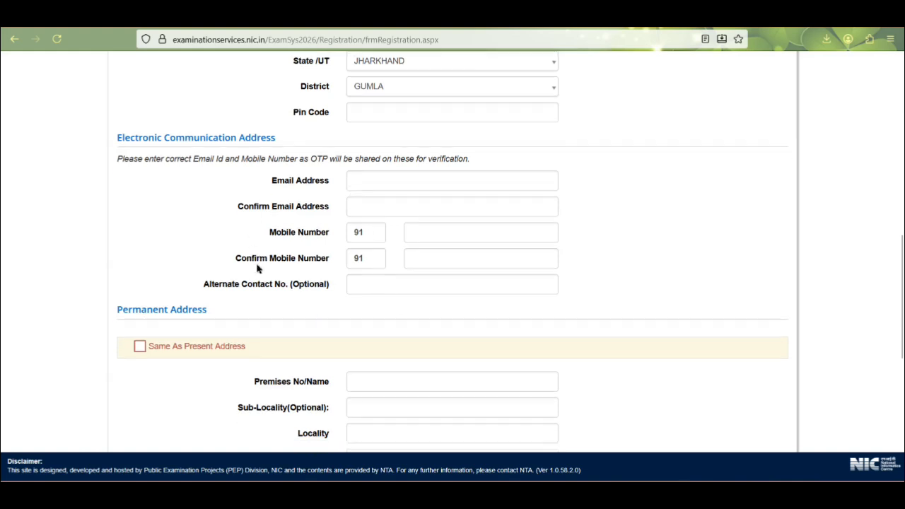
scroll(256, 268, down, 2)
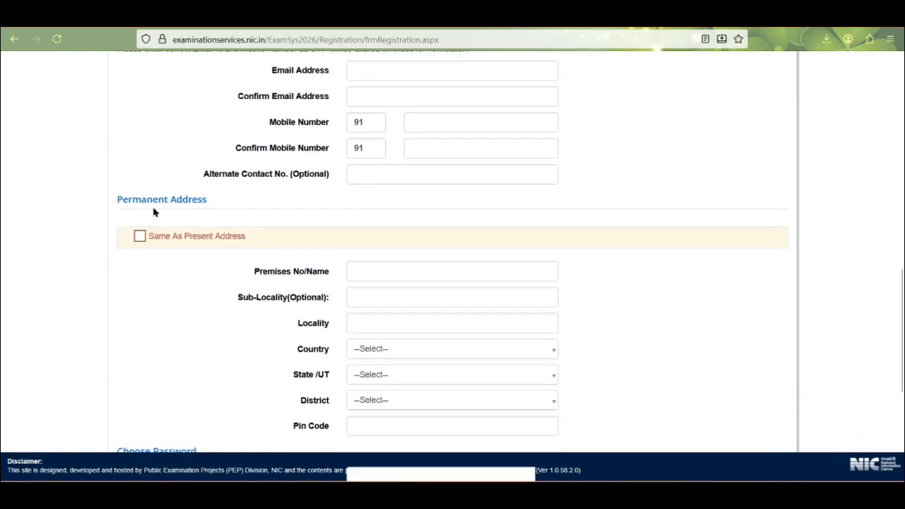
scroll(192, 218, up, 2)
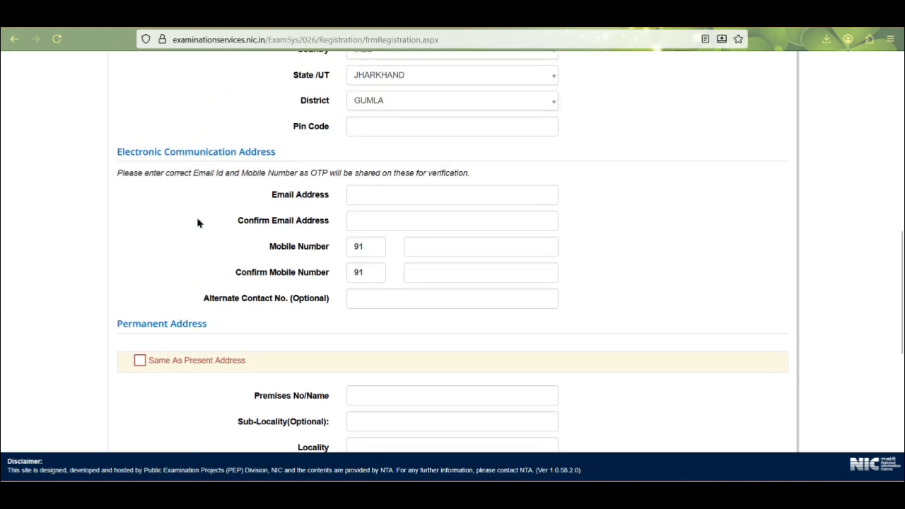
scroll(281, 235, up, 2)
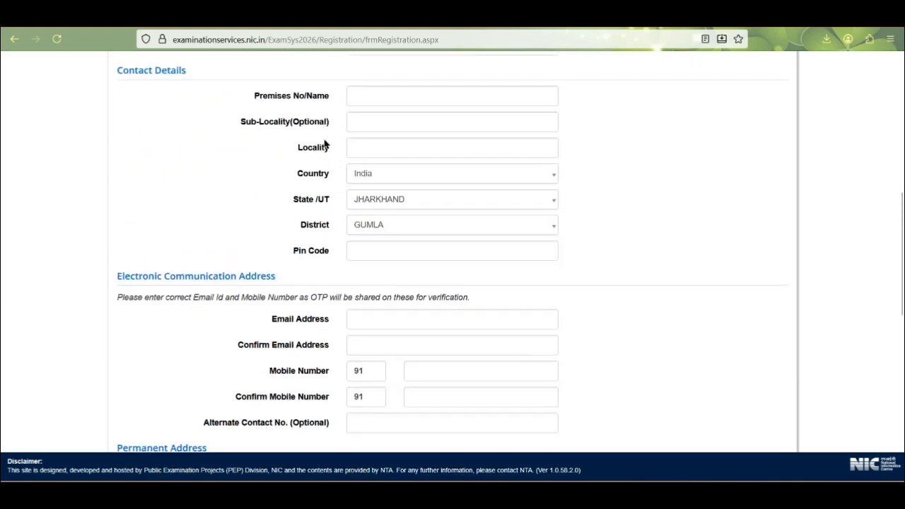
scroll(283, 304, down, 3)
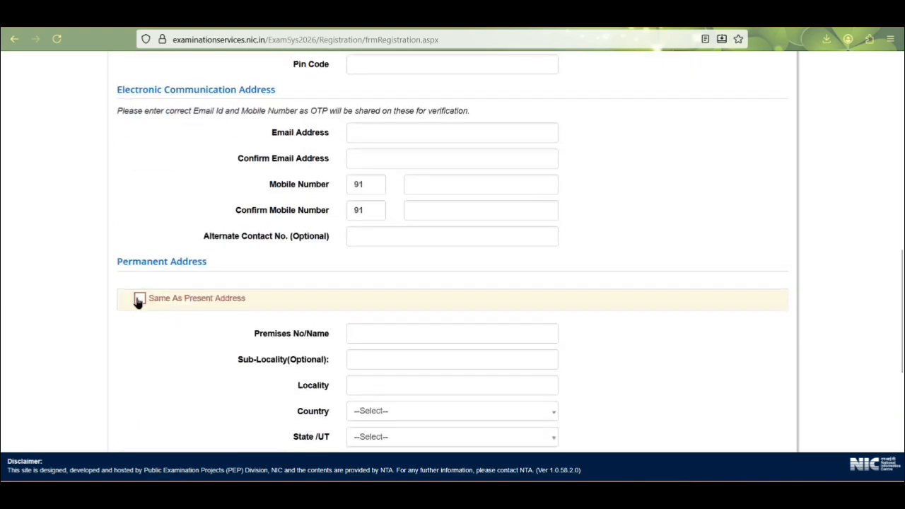
click(140, 300)
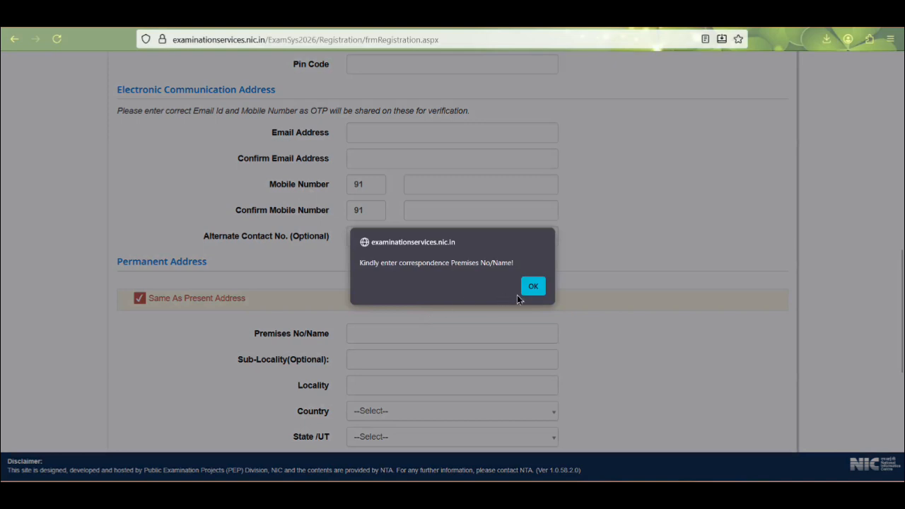
click(532, 286)
Check the rules for choosing a password, view the sample password noted in Notepad and return to the registration form
scroll(387, 299, down, 2)
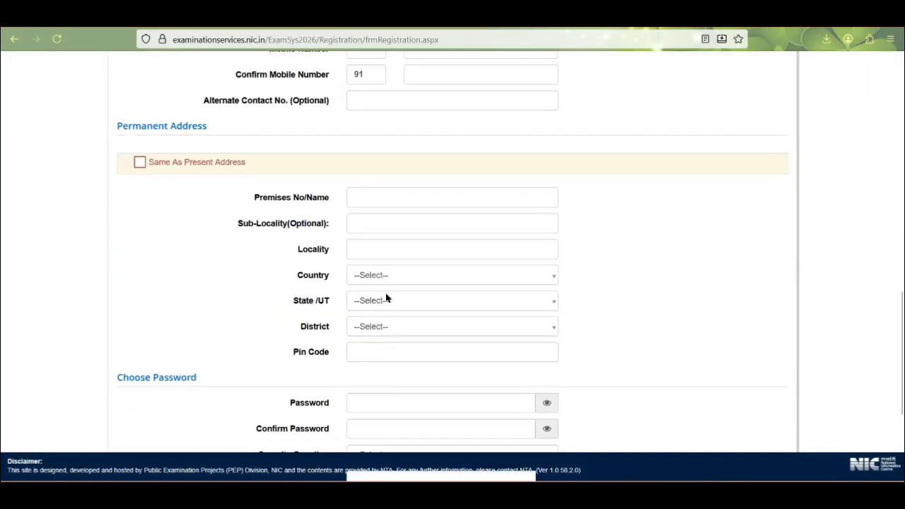
scroll(442, 404, down, 2)
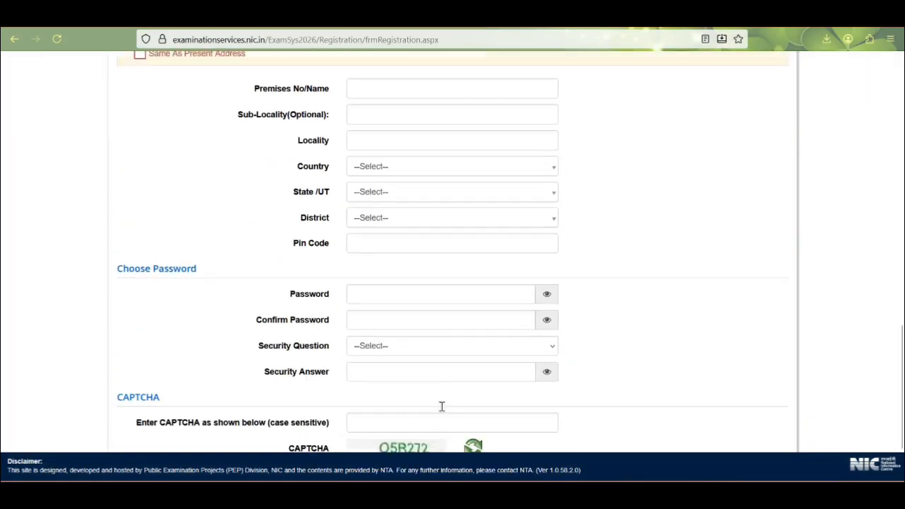
scroll(384, 279, down, 1)
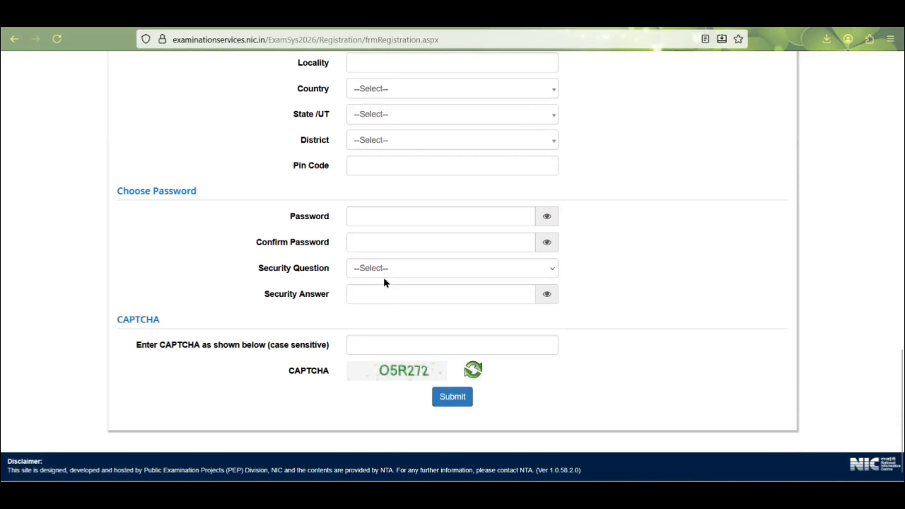
click(381, 214)
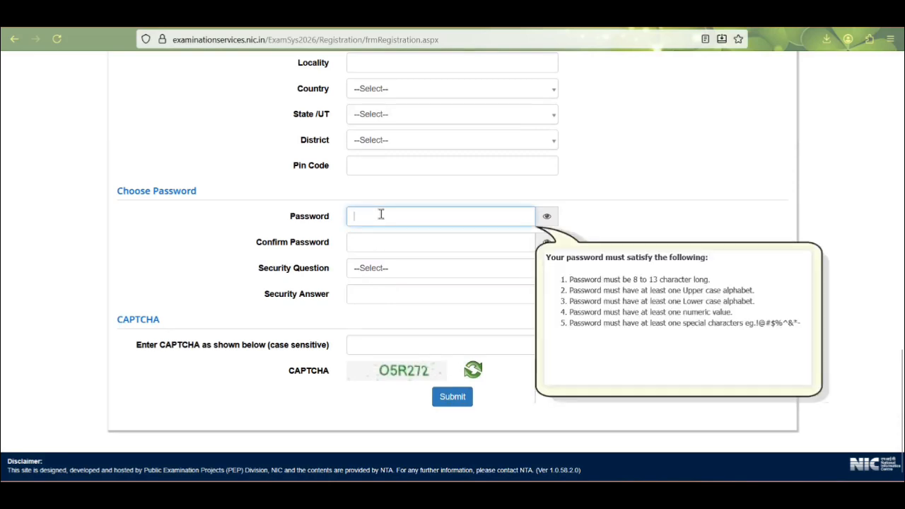
key(alt+Tab)
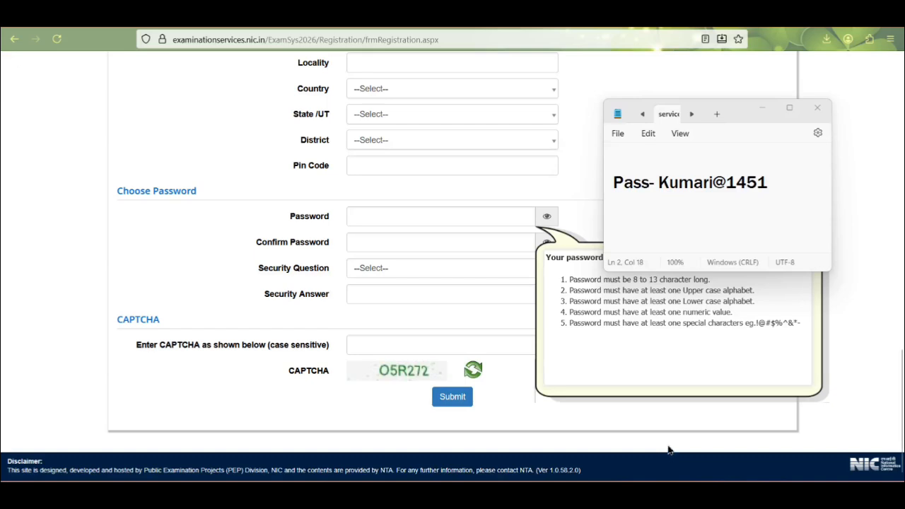
triple_click(614, 184)
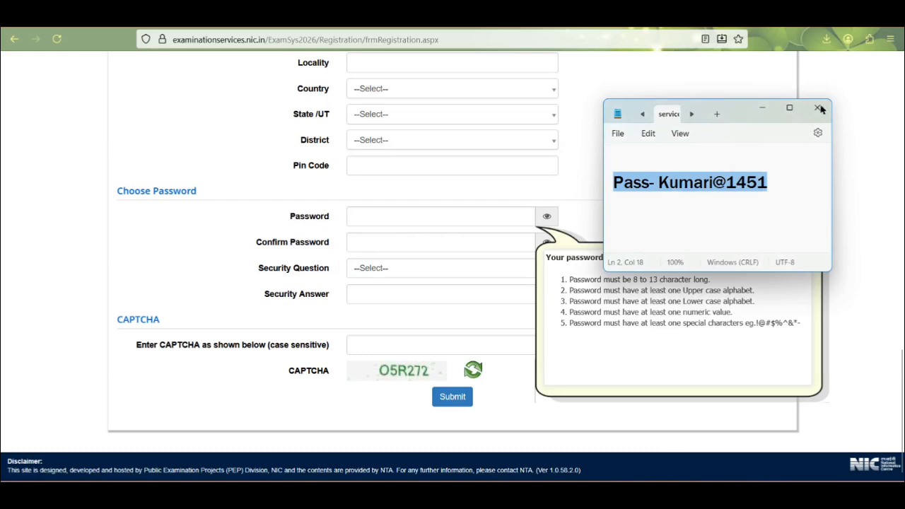
click(762, 108)
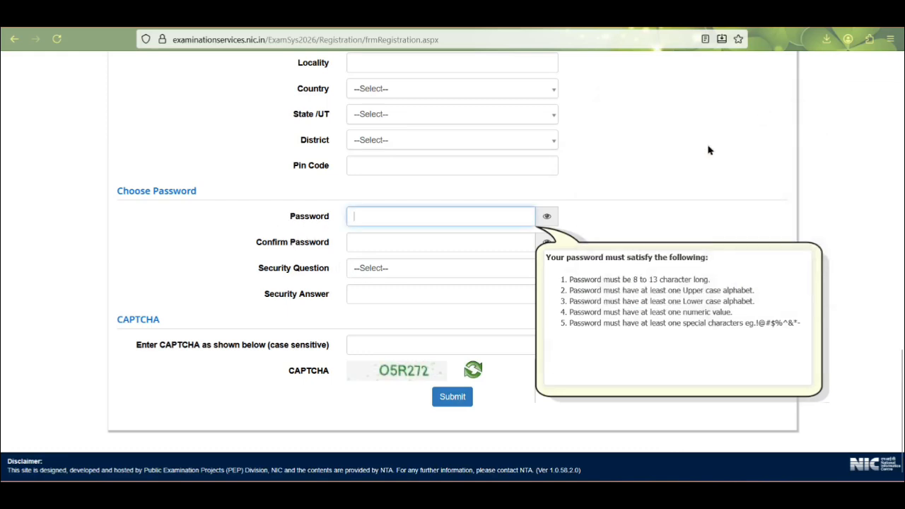
Choose a security question for the account and go to its security answer field
click(383, 270)
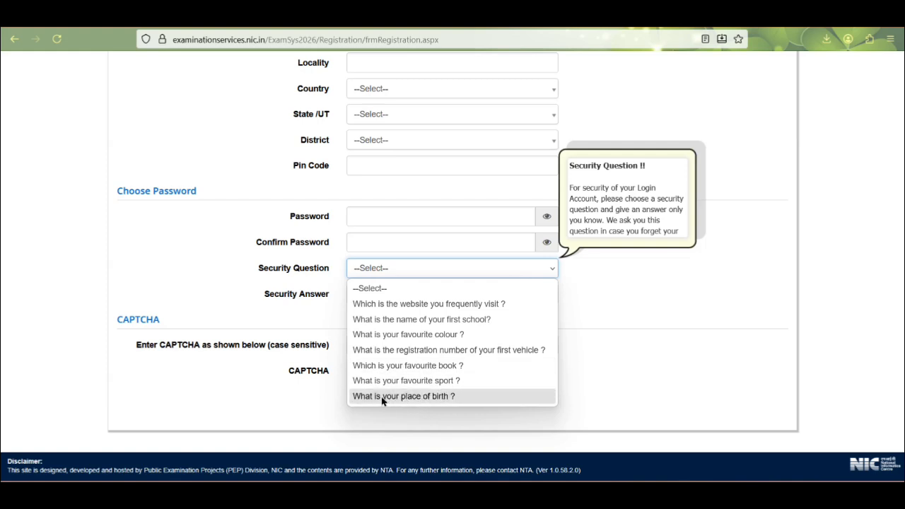
click(416, 337)
click(383, 292)
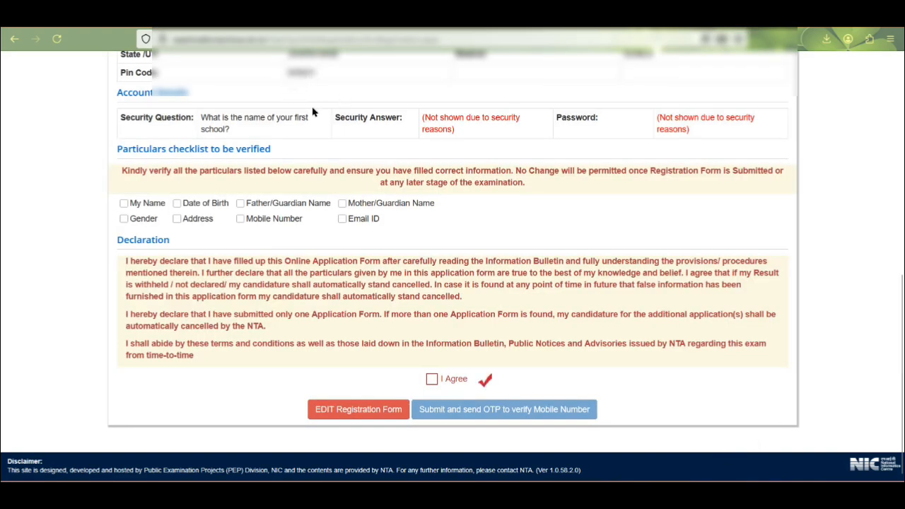
Mark every item in the particulars checklist as verified, from My Name and Date of Birth to Mobile Number and Email ID
click(124, 203)
click(124, 219)
click(176, 204)
click(177, 219)
click(240, 220)
click(343, 204)
click(343, 219)
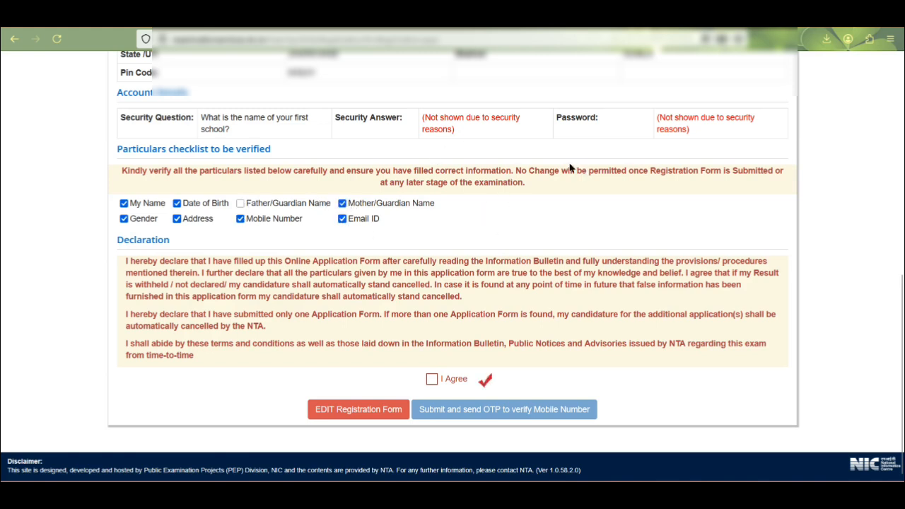
click(241, 204)
drag(119, 205, 338, 236)
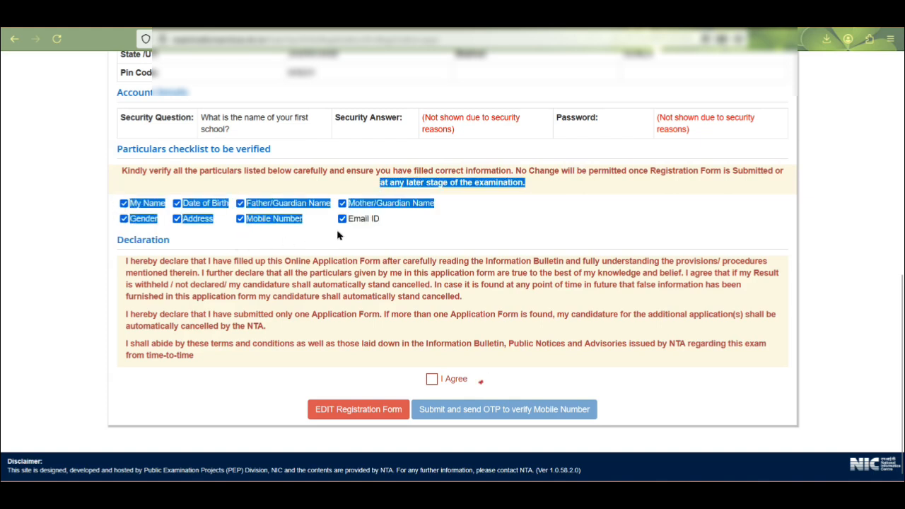
click(377, 235)
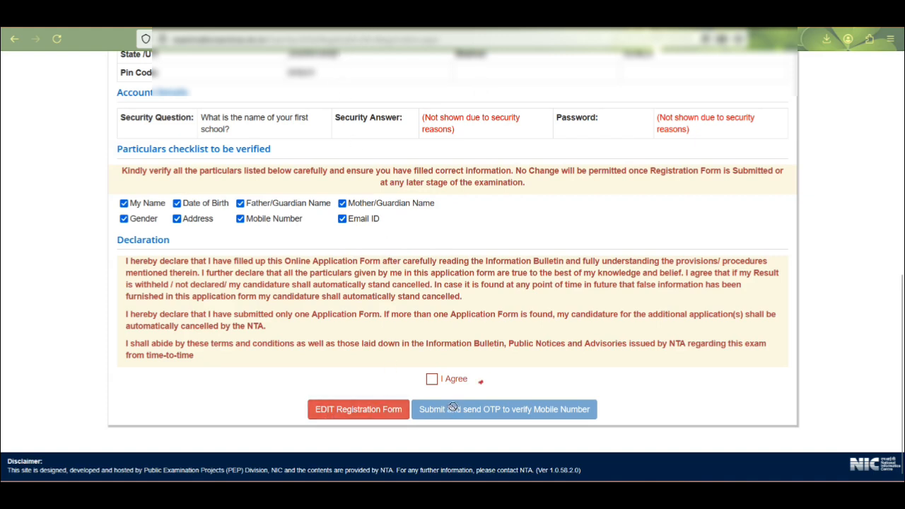
Agree to the declaration, confirm sending the OTP, enter the mobile verification code and submit the registration form
click(433, 381)
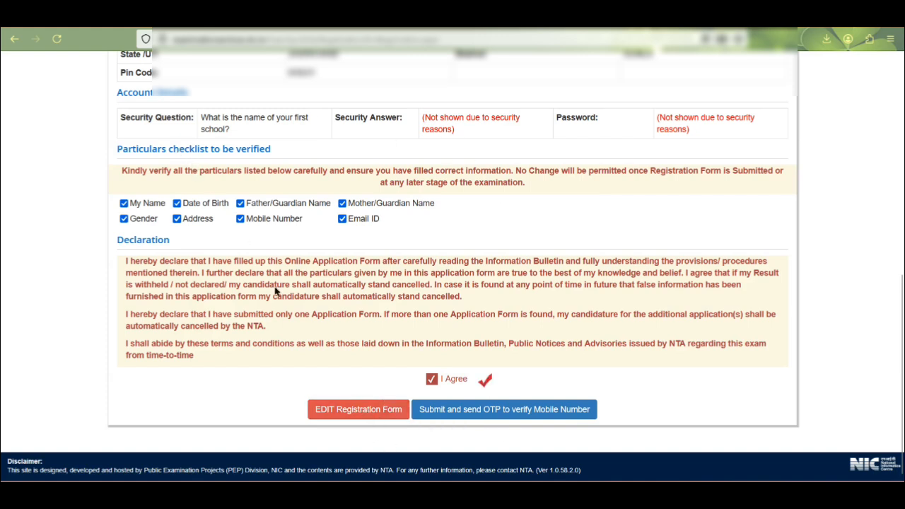
click(446, 414)
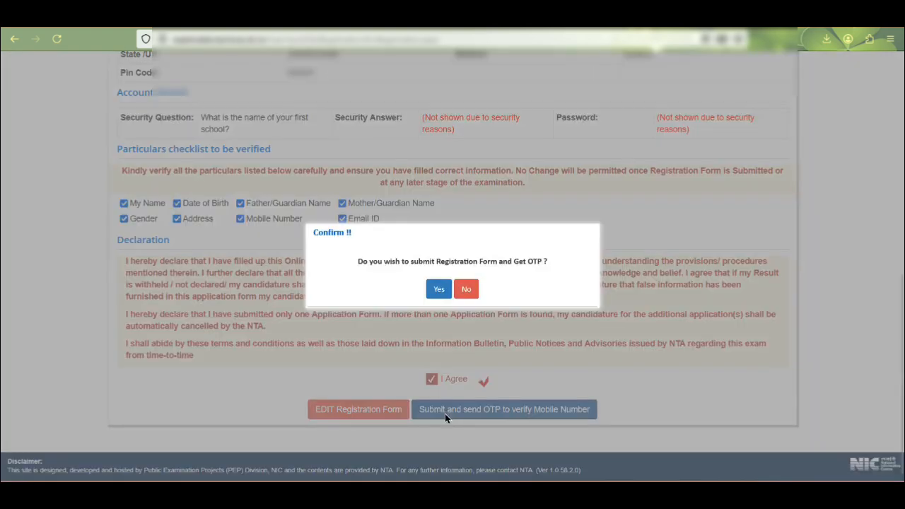
click(438, 290)
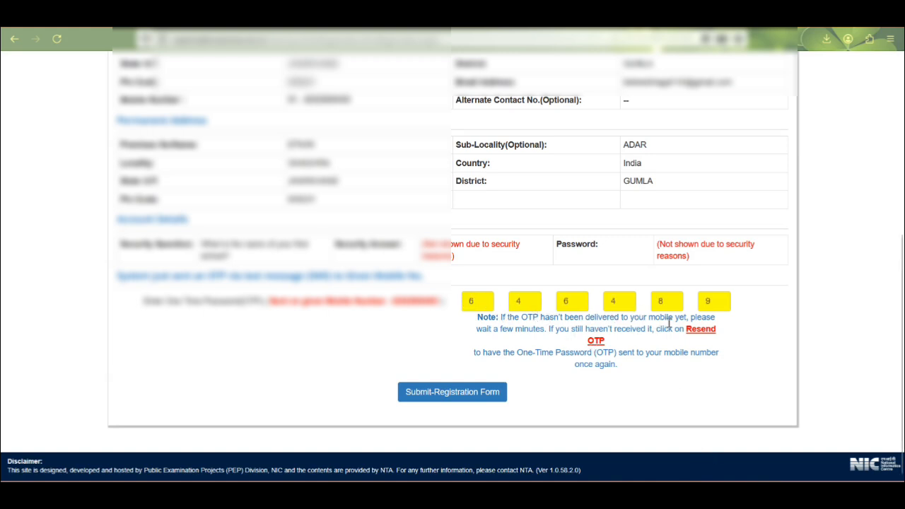
click(440, 400)
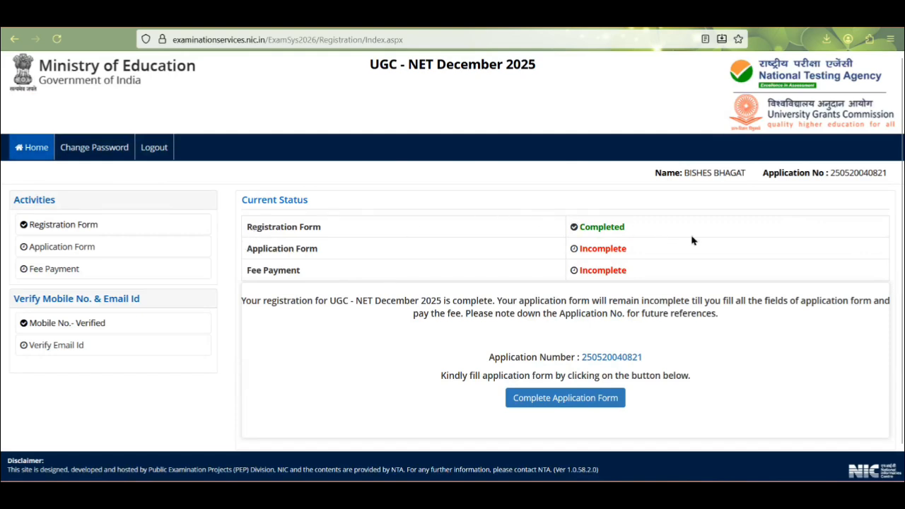
Verify the registered email ID by completing the CAPTCHA and entering the emailed one-time password, and acknowledge the confirmation
click(47, 352)
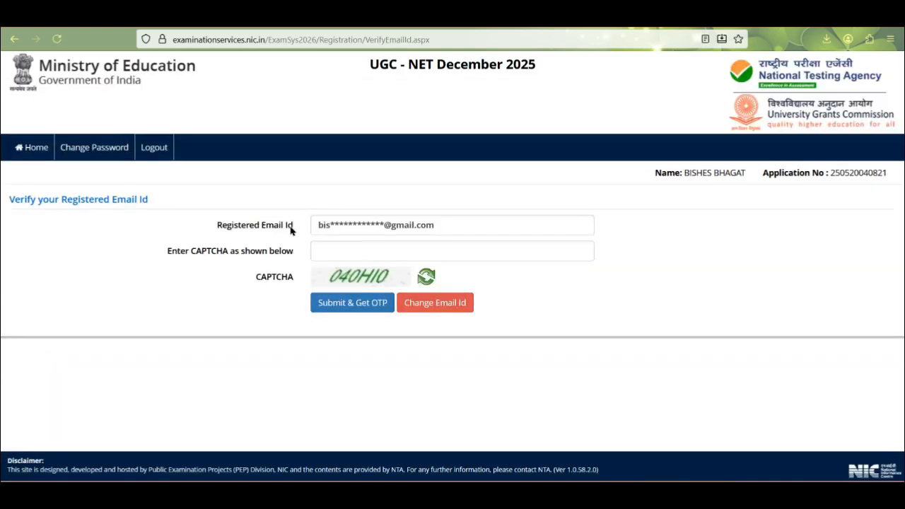
click(344, 253)
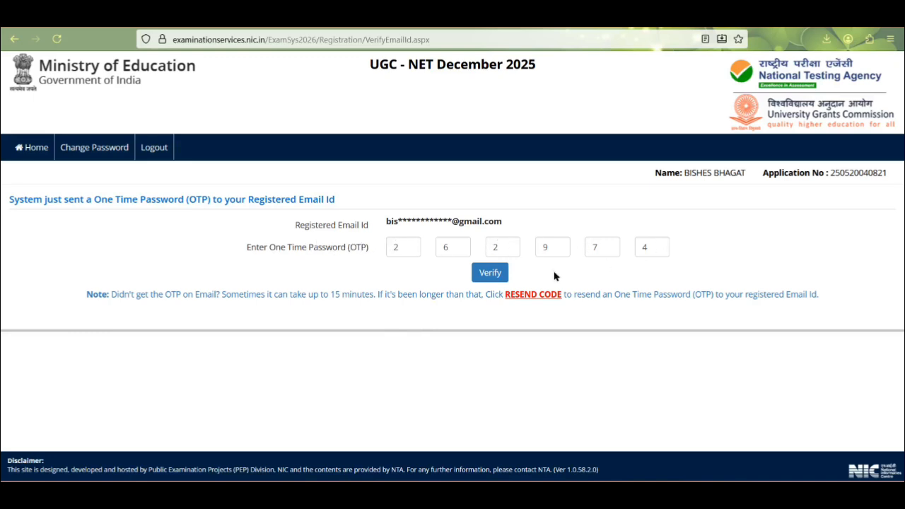
click(491, 276)
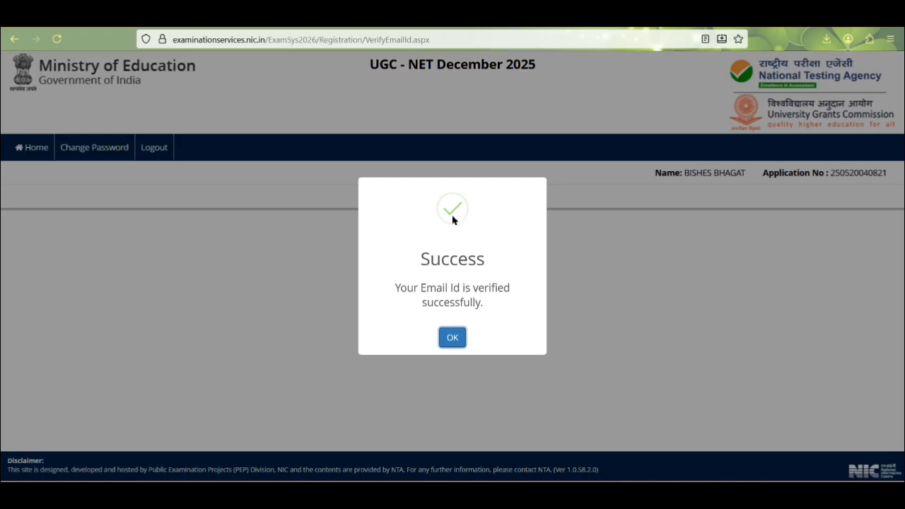
click(453, 339)
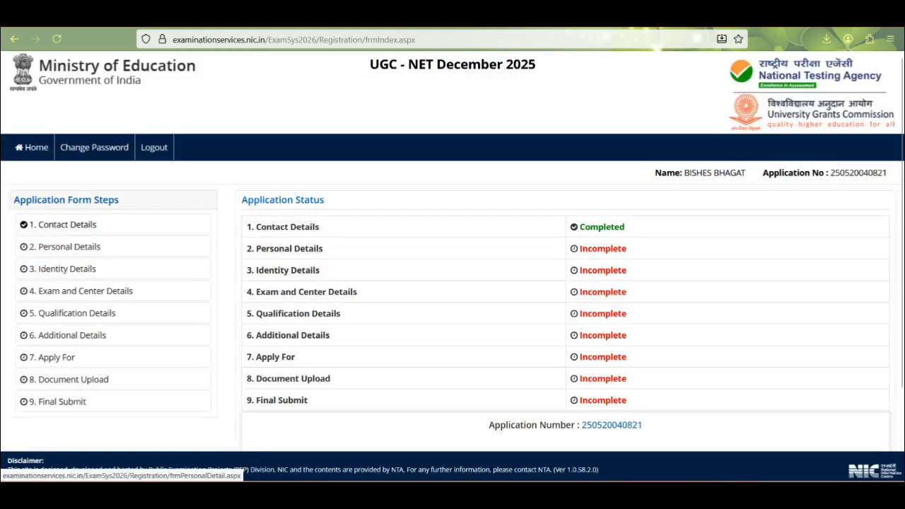
Open the Personal Details step of the application form and set the nationality to Indian
scroll(649, 234, down, 2)
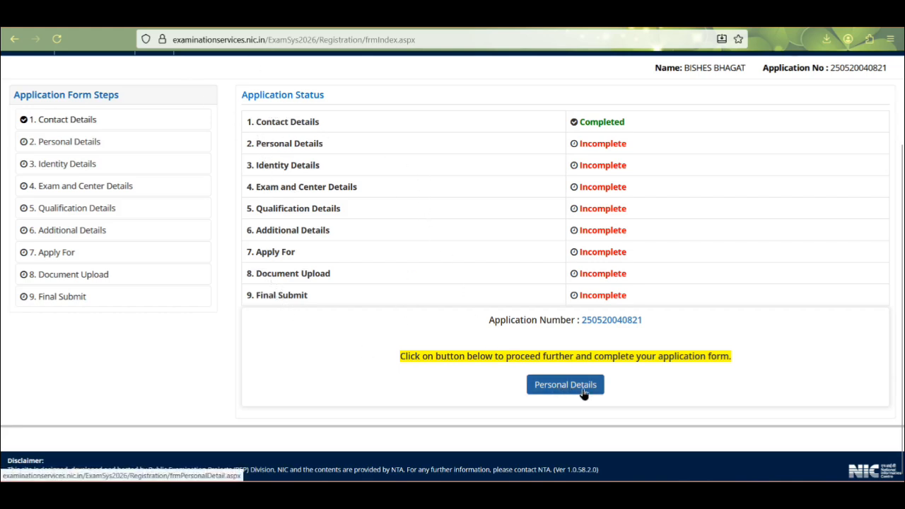
click(544, 393)
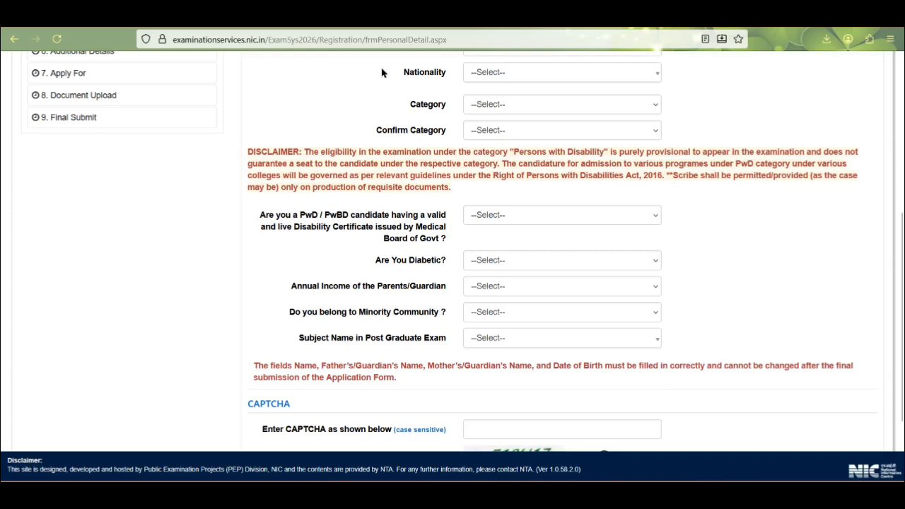
click(488, 73)
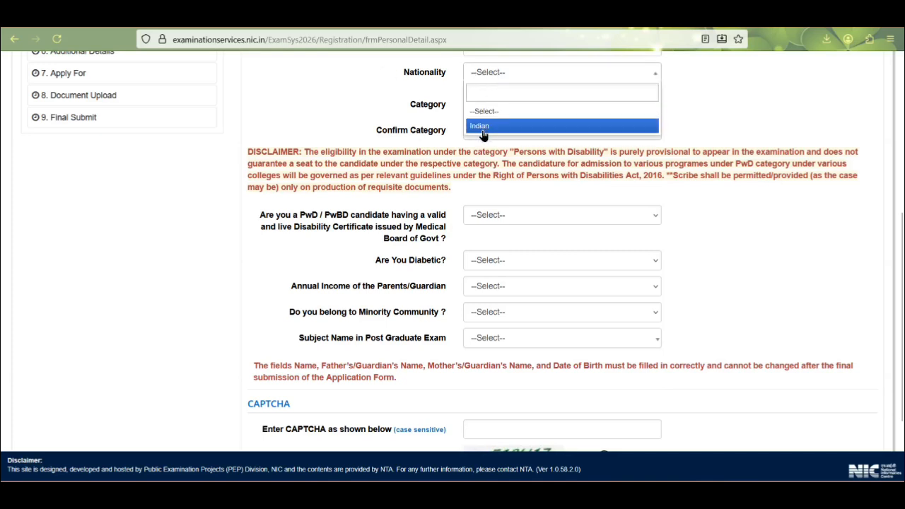
click(481, 127)
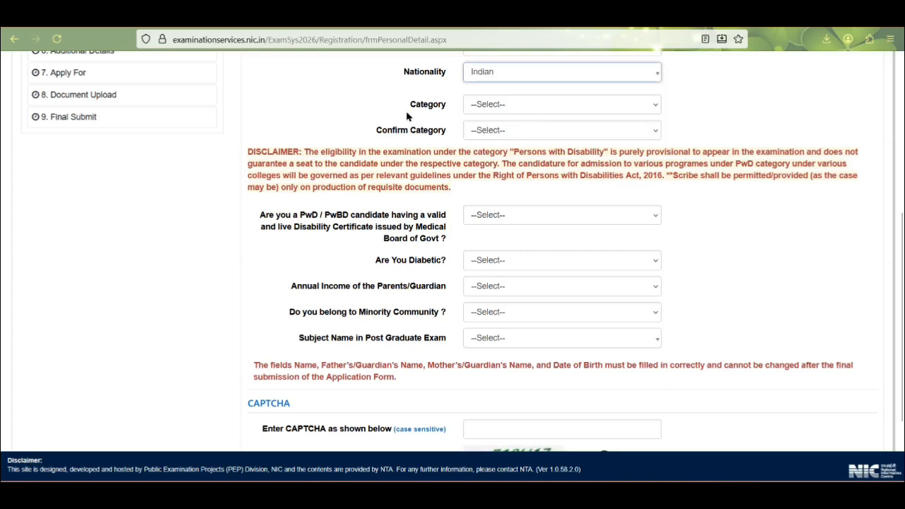
Set both the category and the confirm category fields to ST
click(487, 104)
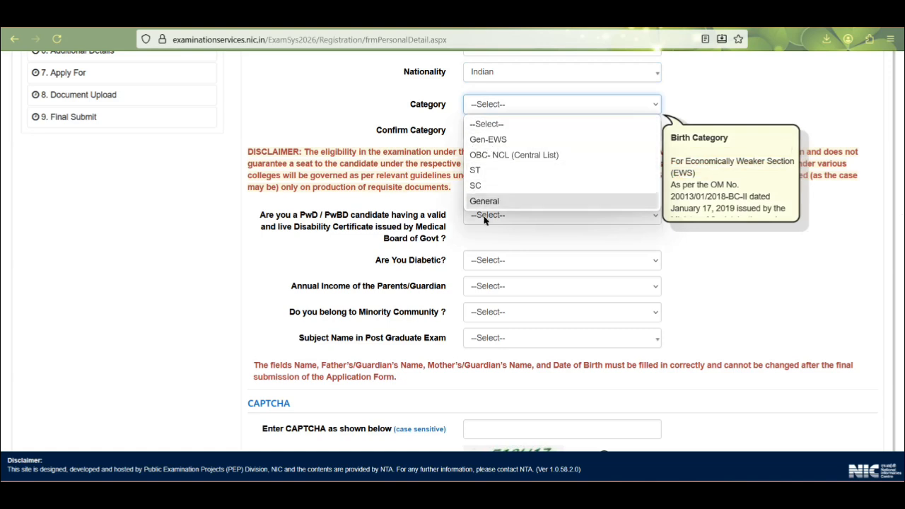
click(482, 170)
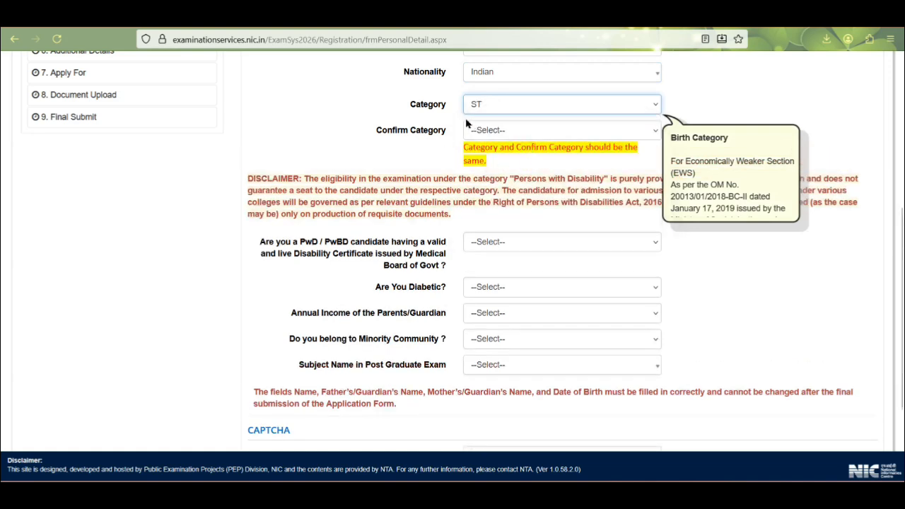
click(506, 130)
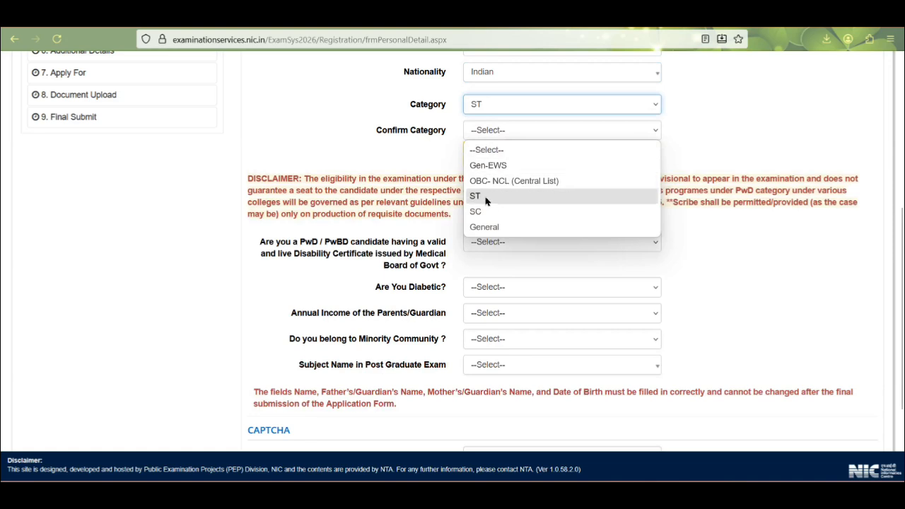
click(488, 200)
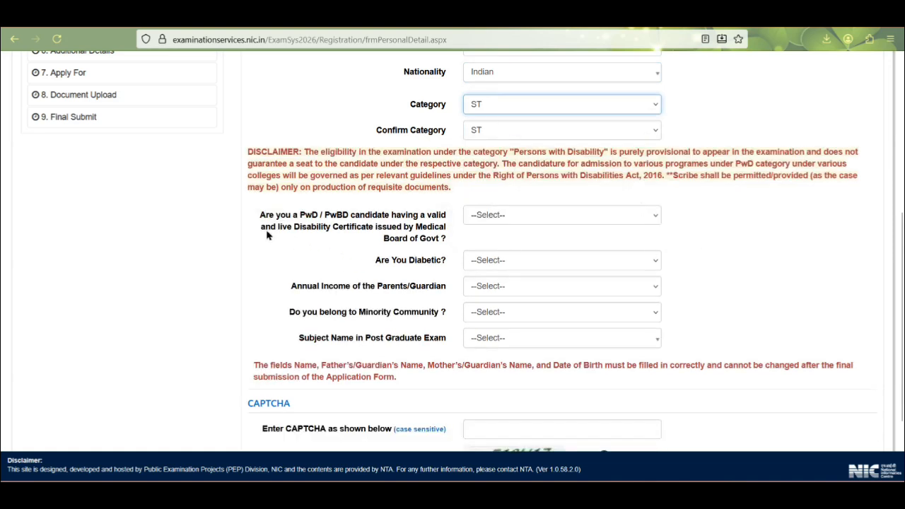
Answer No to the PwD / PwBD disability certificate question and to the diabetic question
click(500, 218)
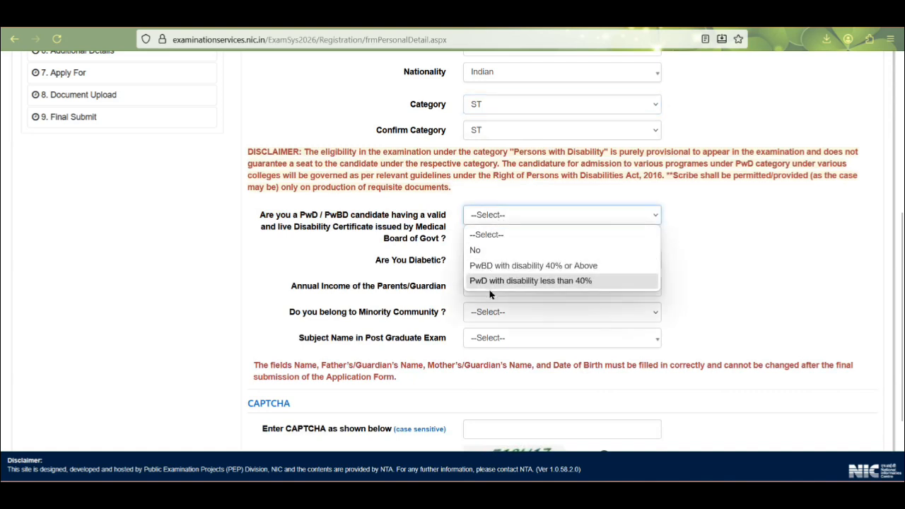
click(479, 252)
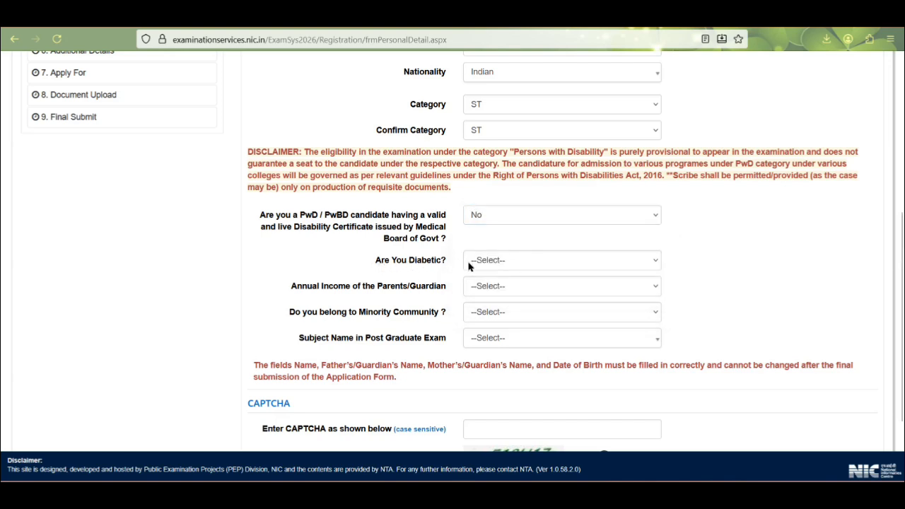
click(499, 261)
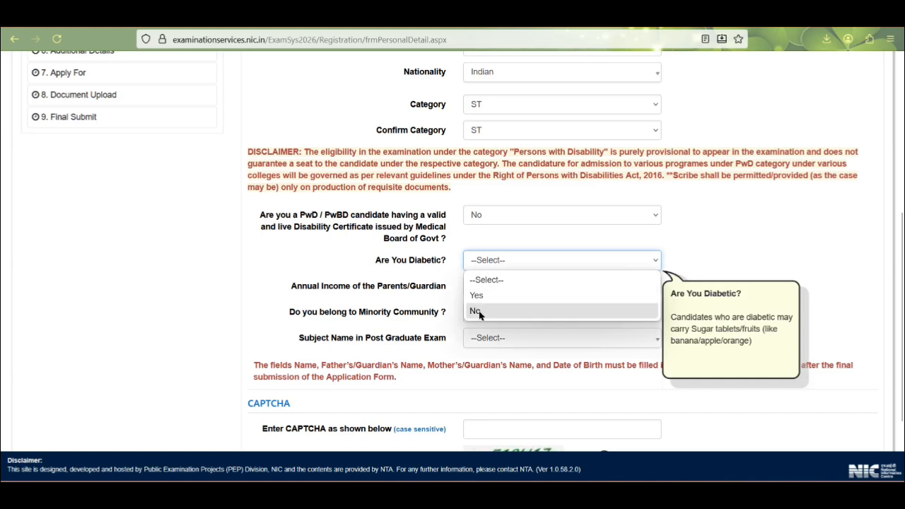
click(479, 312)
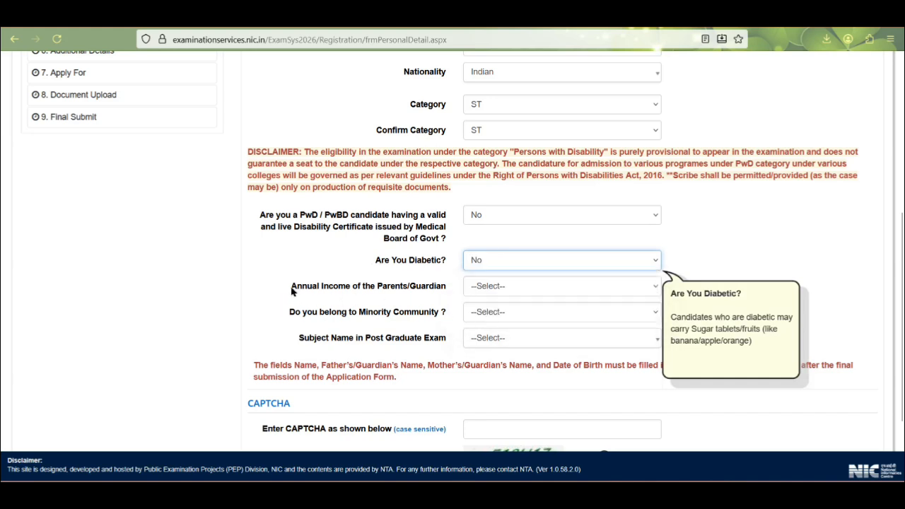
Set the annual income of the parents/guardian to UPTO 100000 and answer No for minority community
click(503, 292)
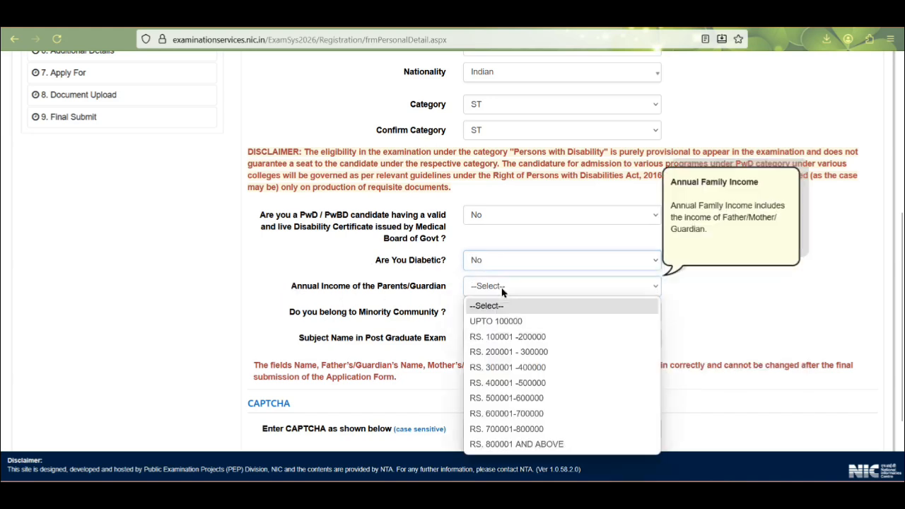
click(508, 322)
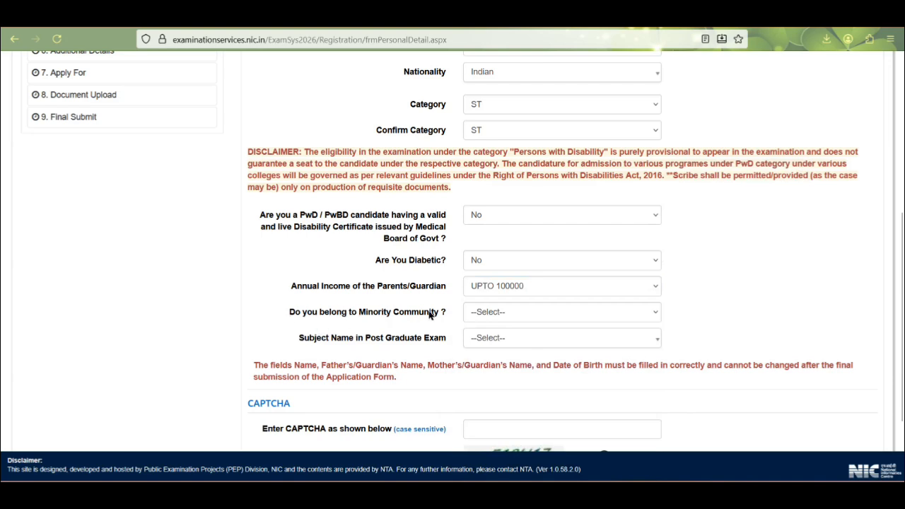
click(489, 313)
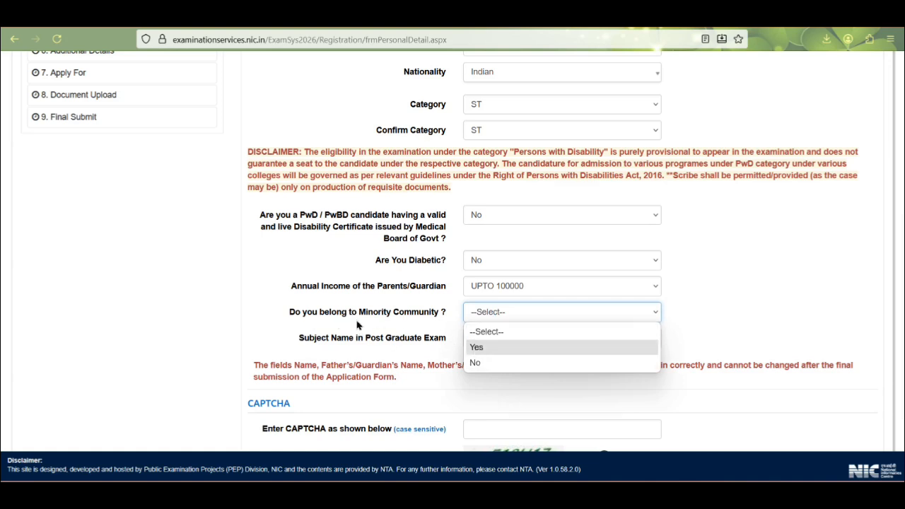
click(475, 363)
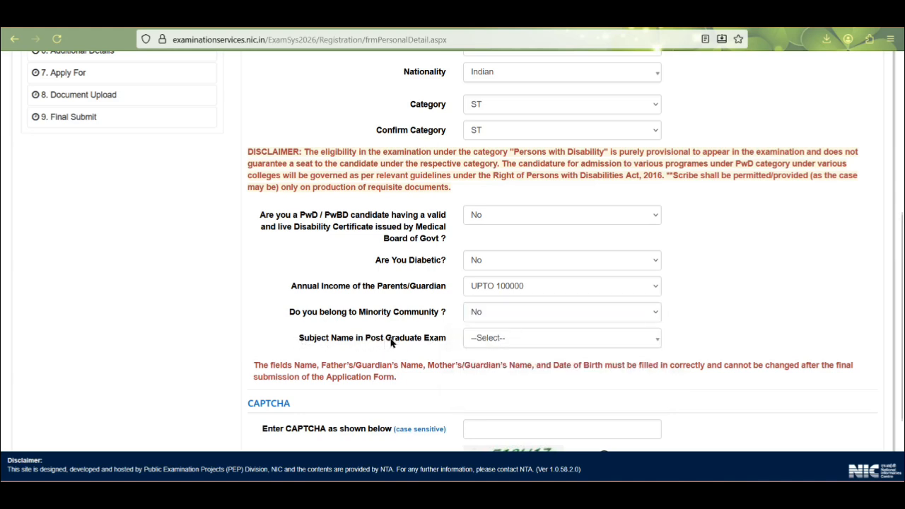
Choose Commerce as the subject name in the post graduate exam
click(498, 340)
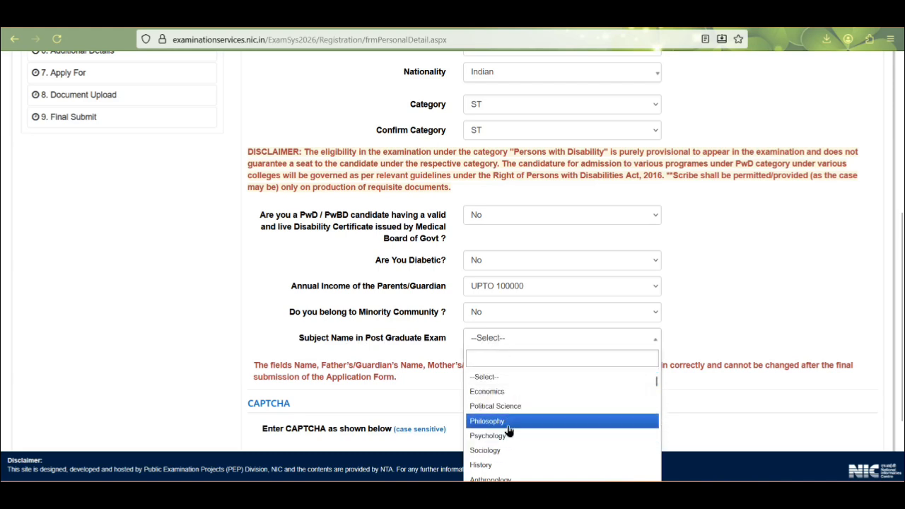
scroll(506, 406, down, 2)
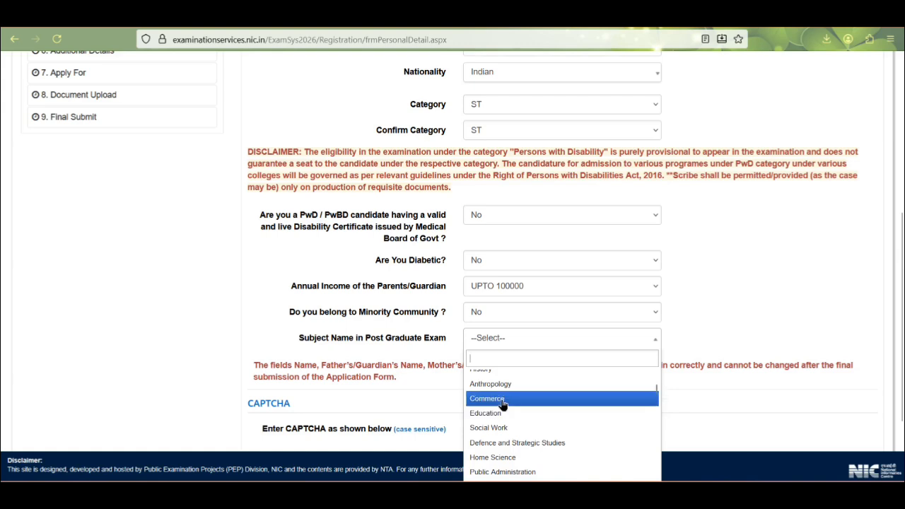
click(503, 401)
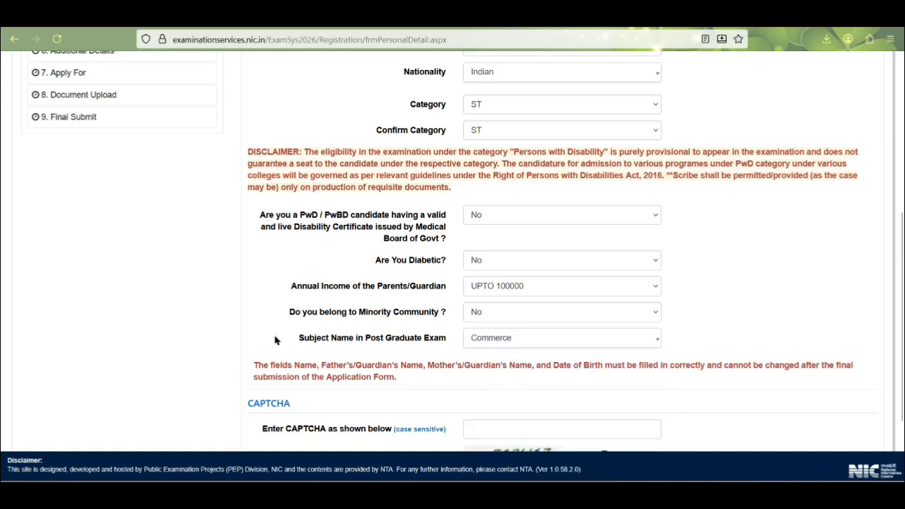
Enter the CAPTCHA shown below the personal details and save them to continue to the Identity Details step
scroll(369, 365, down, 2)
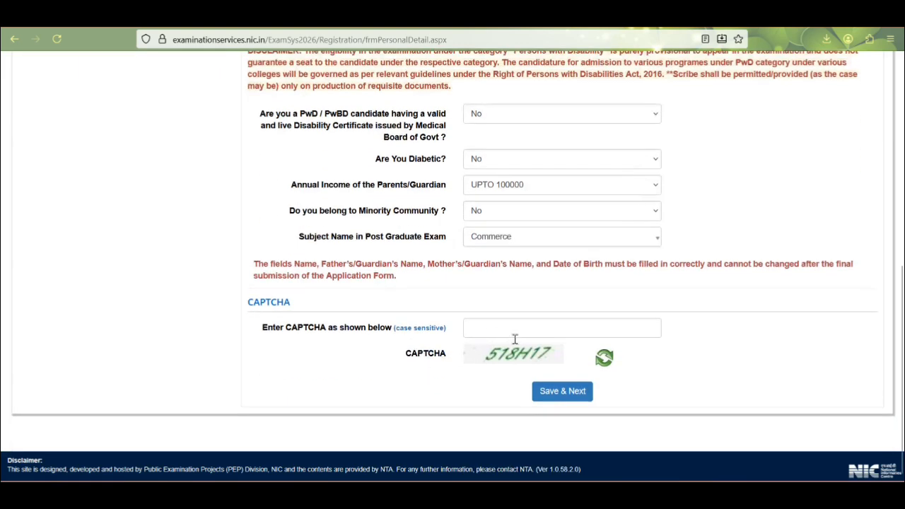
click(505, 331)
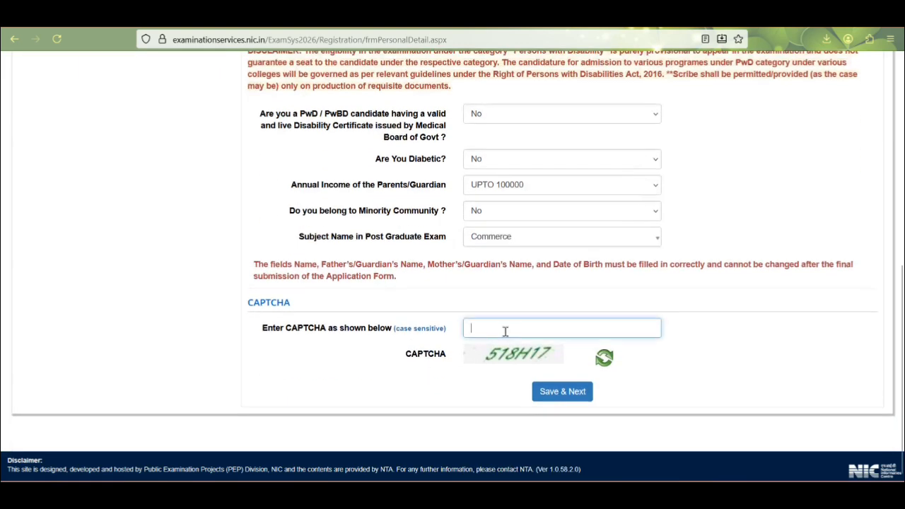
click(552, 396)
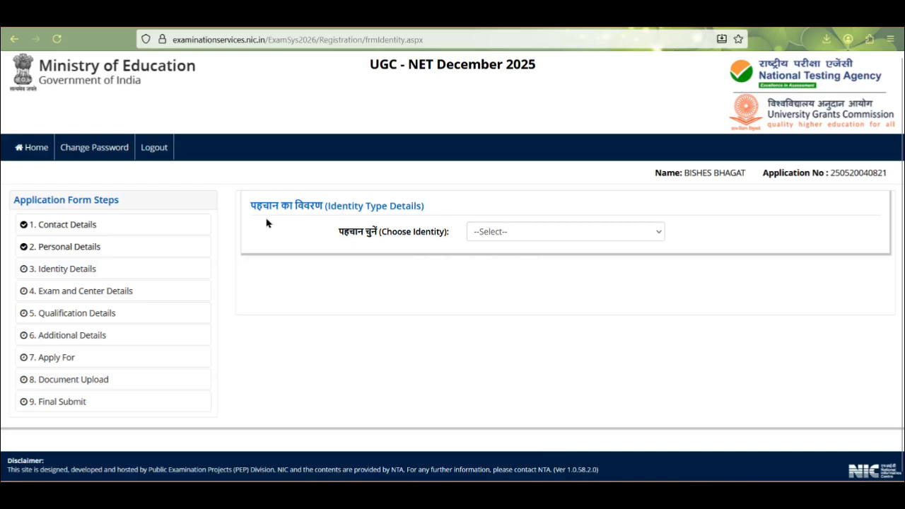
Choose Aadhaar as the identity type in the Identity Type Details section
click(517, 233)
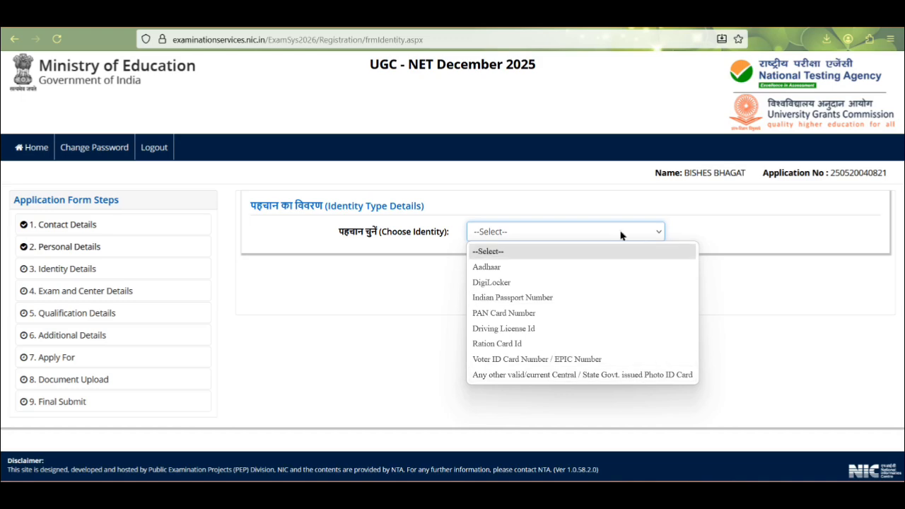
click(497, 272)
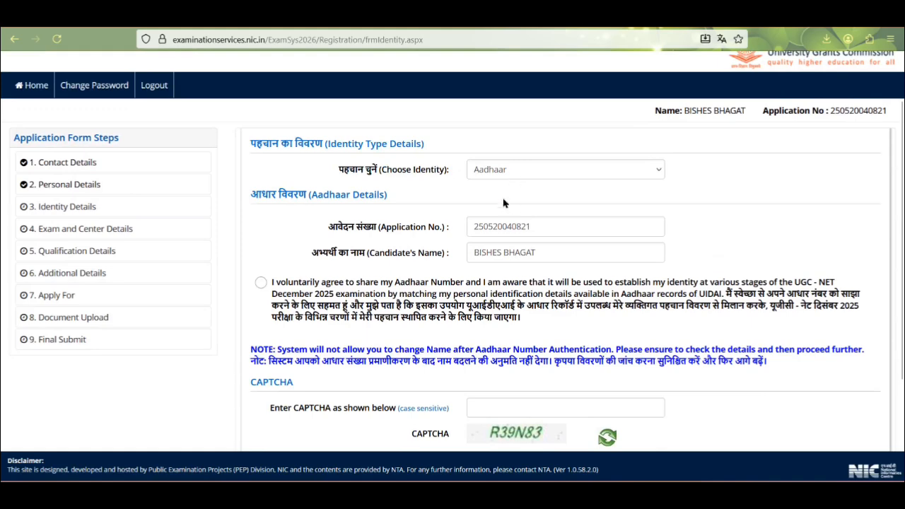
Agree to voluntarily share the Aadhaar number for establishing identity in the UGC-NET December 2025 examination
scroll(564, 95, down, 2)
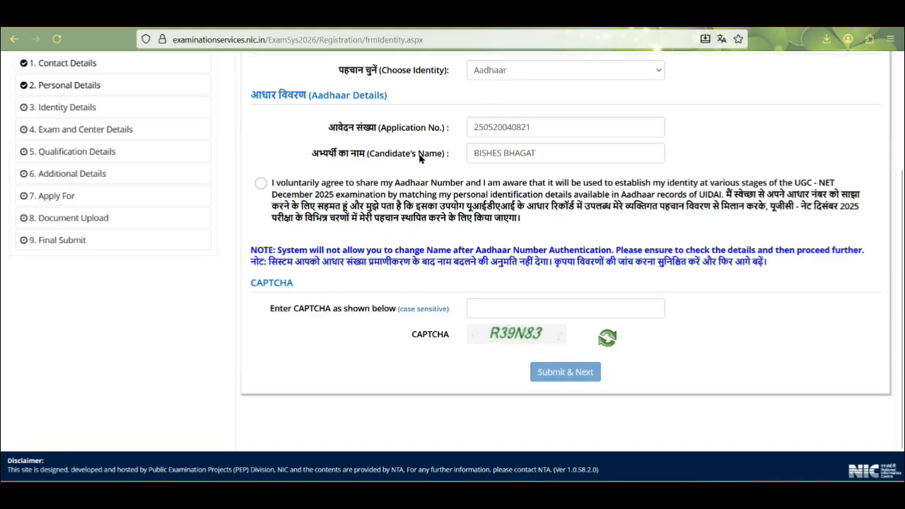
click(260, 183)
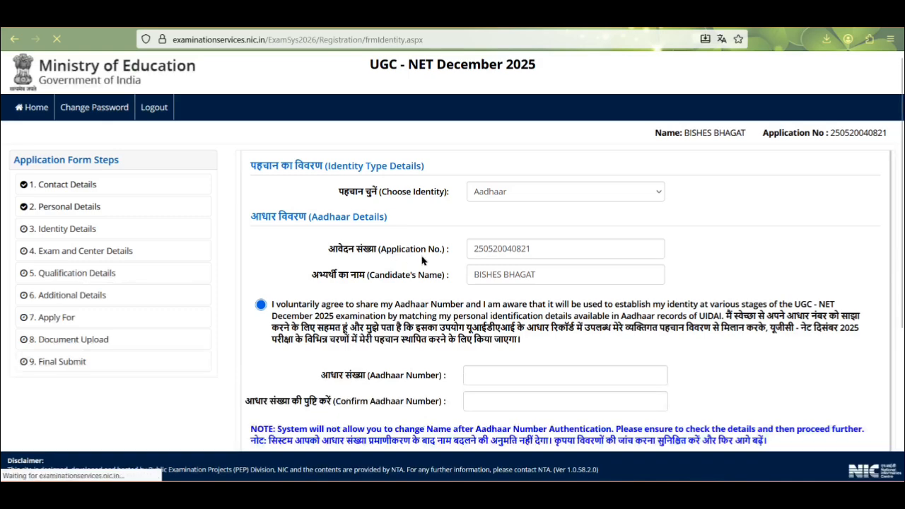
scroll(422, 261, down, 3)
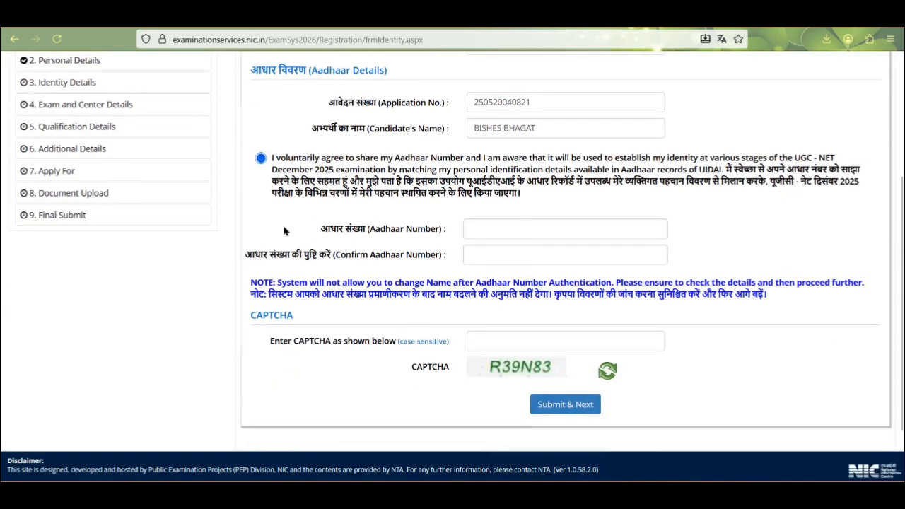
Enter and confirm the candidate's Aadhaar number, fill in the CAPTCHA, and submit the identity details to continue
click(515, 230)
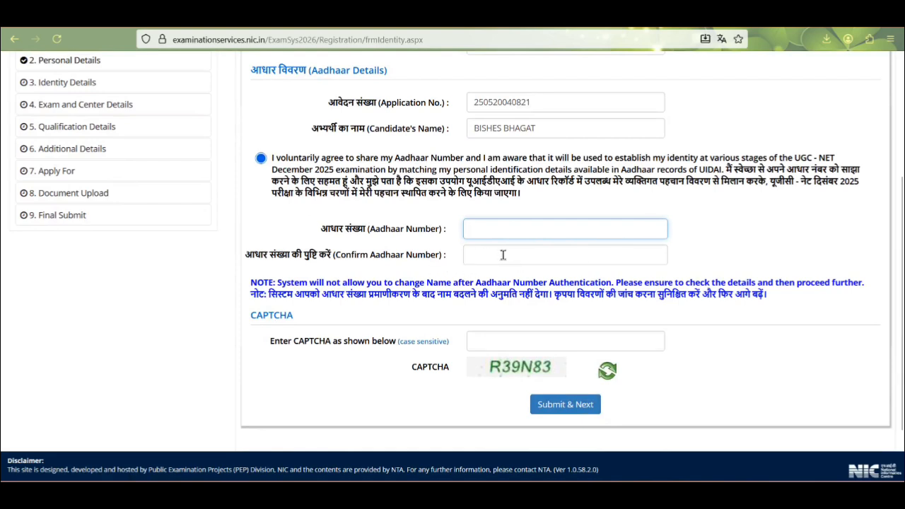
click(500, 345)
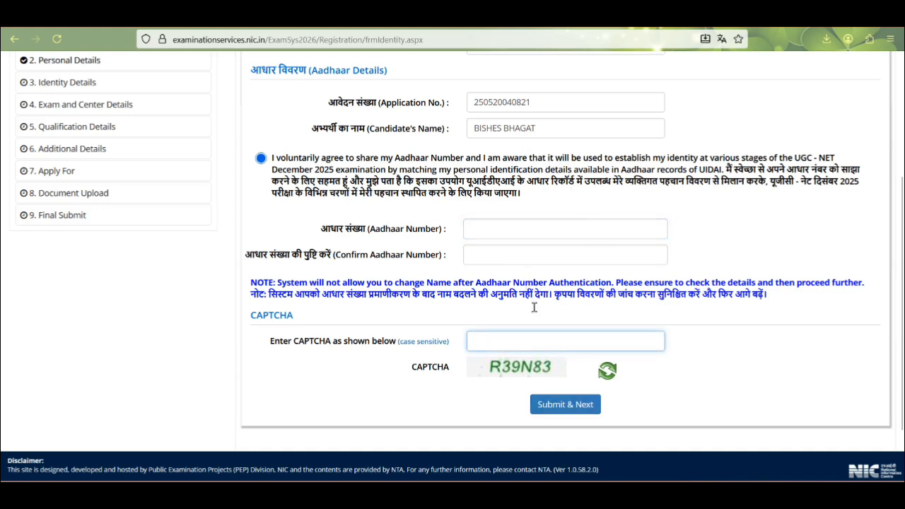
click(573, 404)
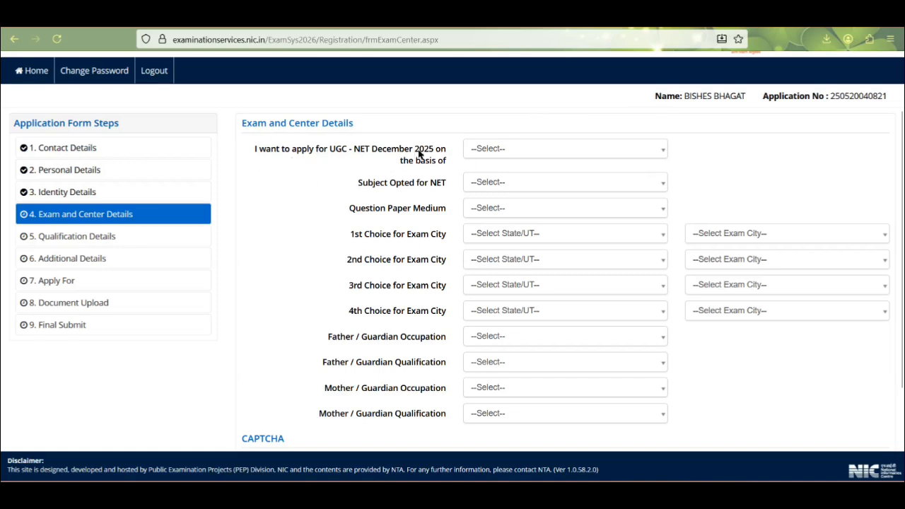
Set the basis for applying to Master's Degree and choose Commerce as the subject opted for NET
click(507, 153)
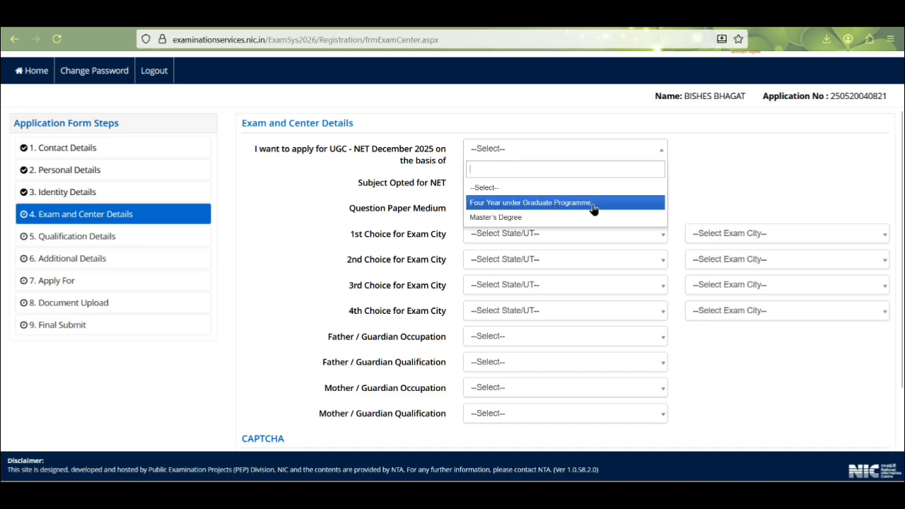
click(505, 220)
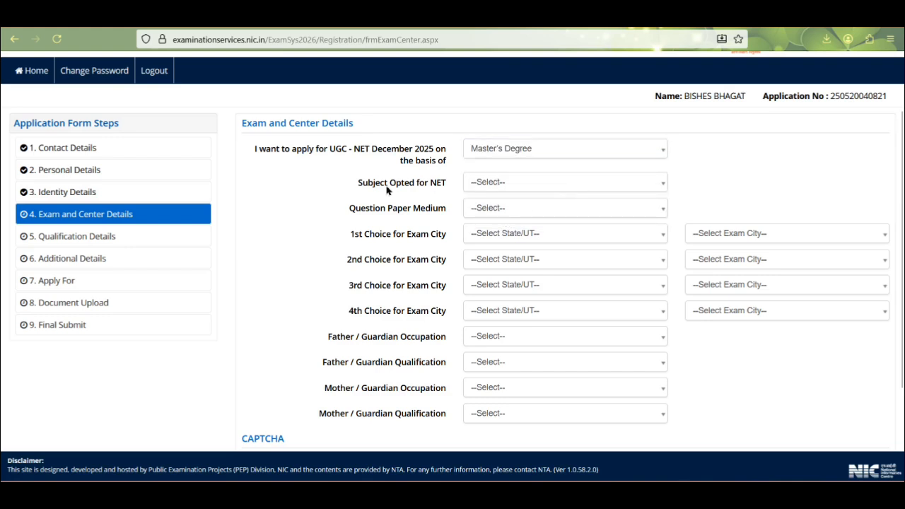
click(507, 191)
scroll(514, 321, down, 2)
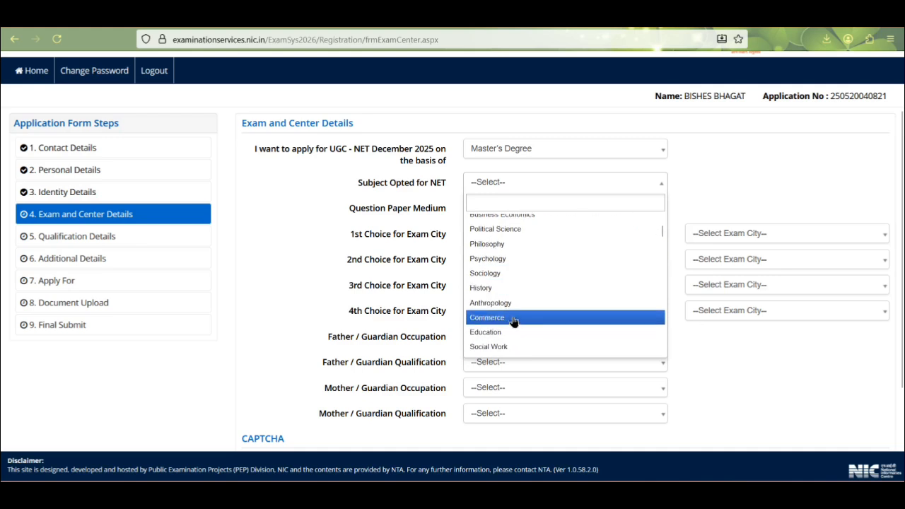
scroll(511, 286, down, 3)
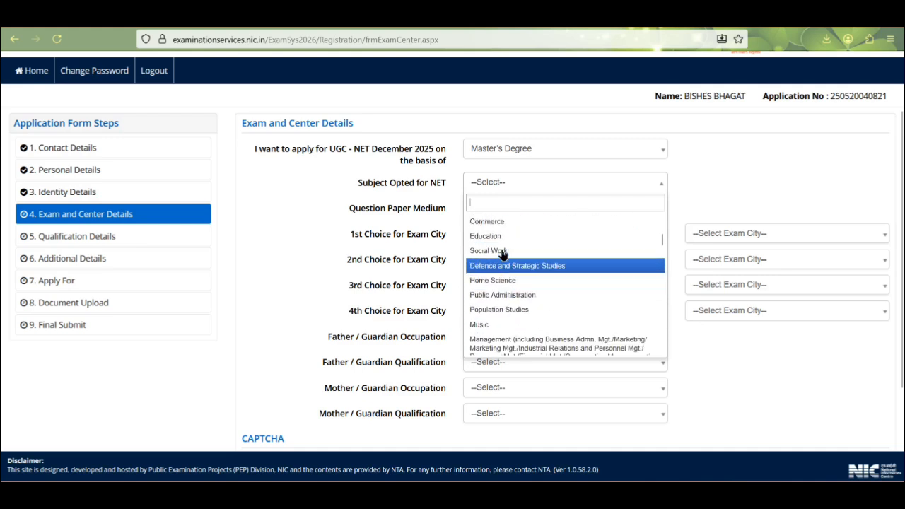
click(503, 224)
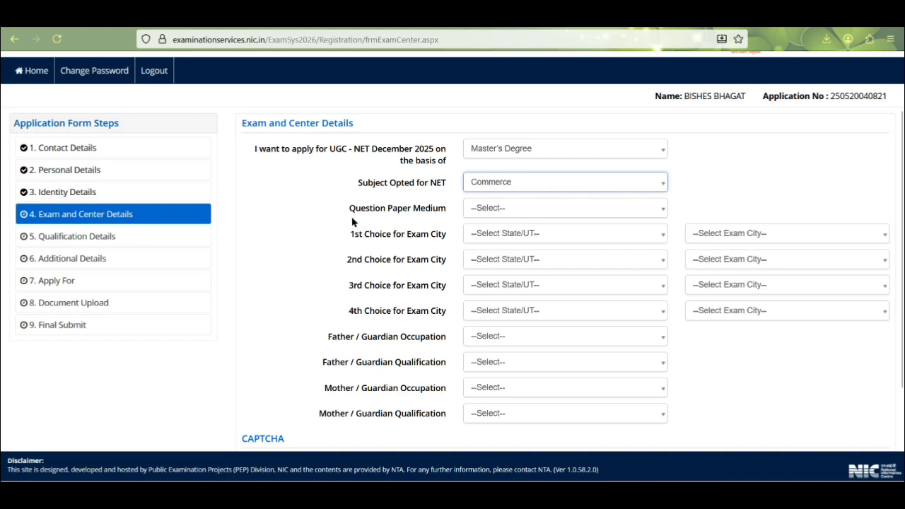
Set the question paper medium to Hindi and the 1st choice exam city to Ranchi in JHARKHAND
click(499, 215)
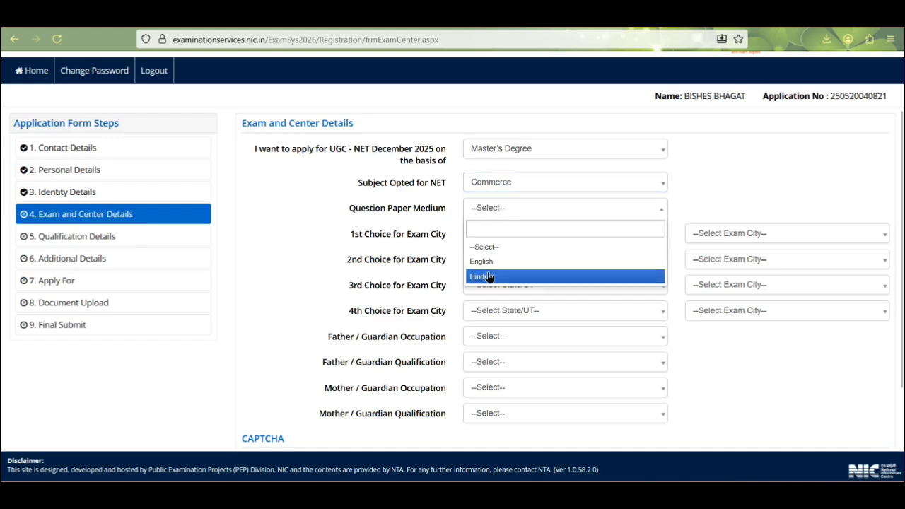
click(489, 278)
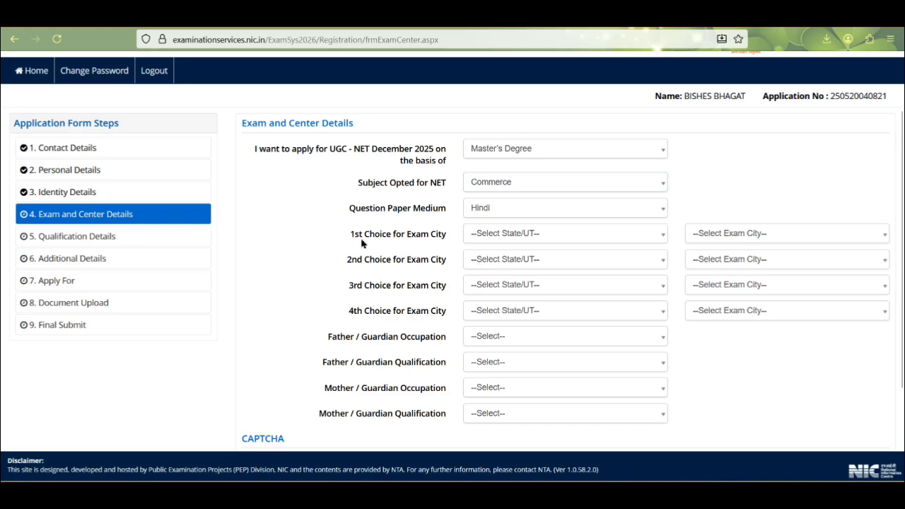
click(504, 234)
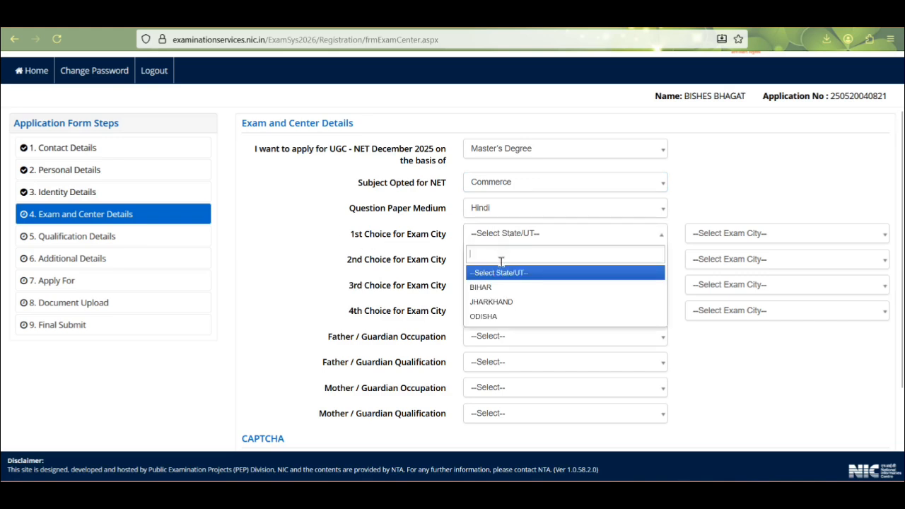
click(504, 303)
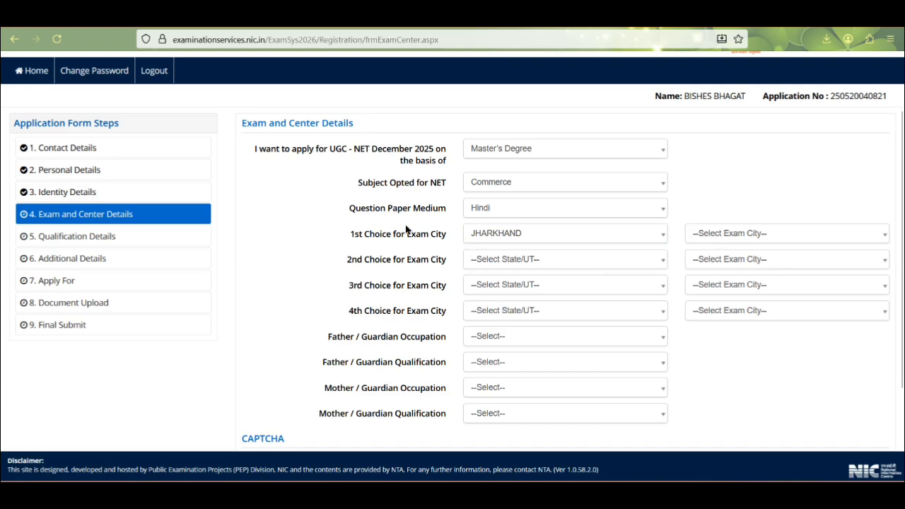
scroll(424, 230, down, 1)
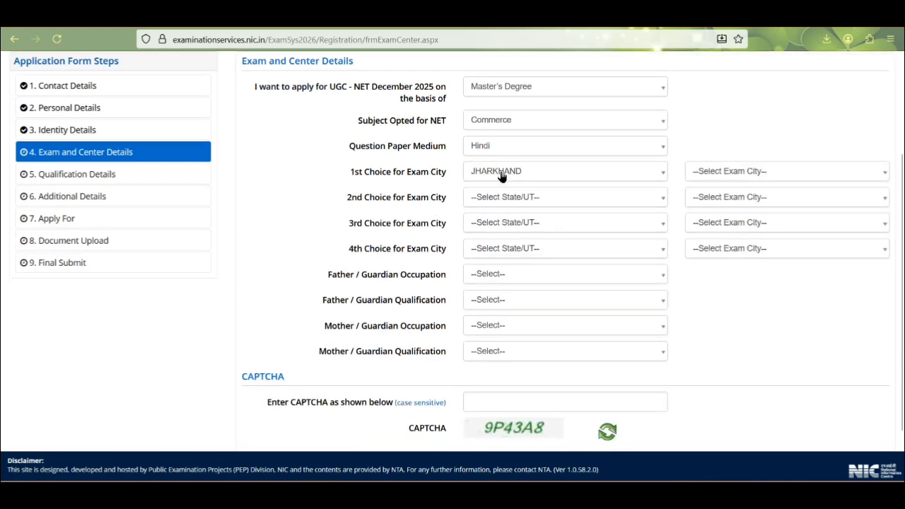
click(743, 177)
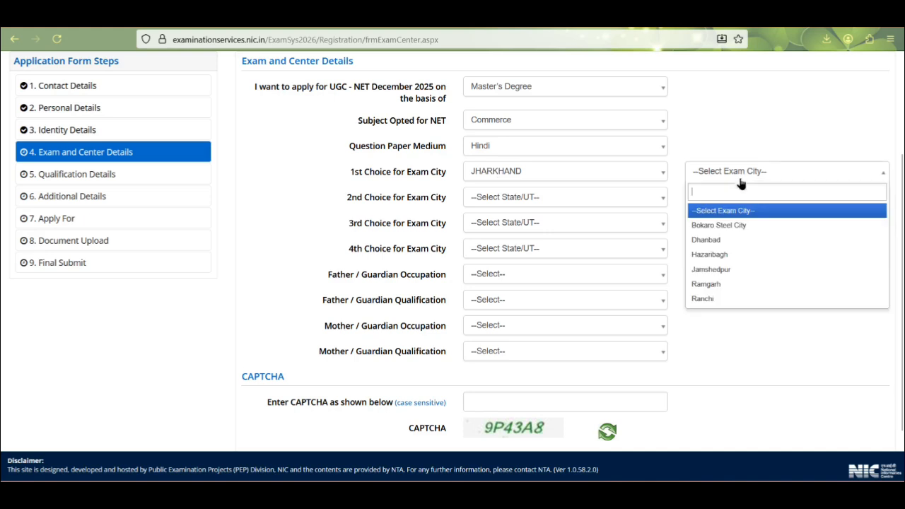
click(716, 300)
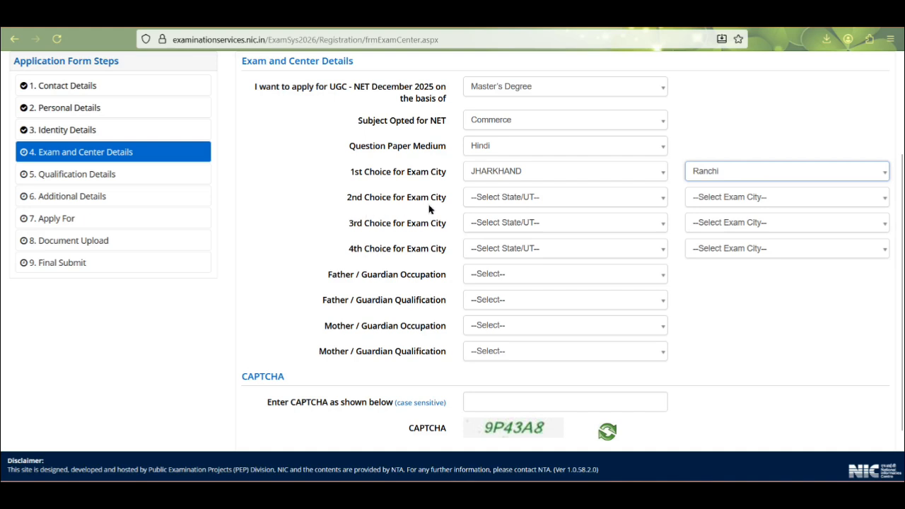
Set the 2nd choice exam city to Dhanbad in JHARKHAND and the 3rd choice state to JHARKHAND
click(505, 198)
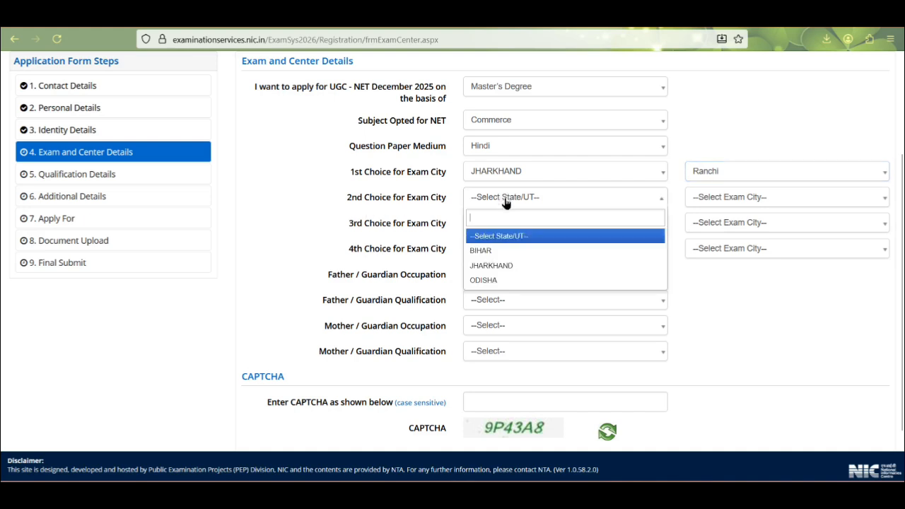
click(503, 269)
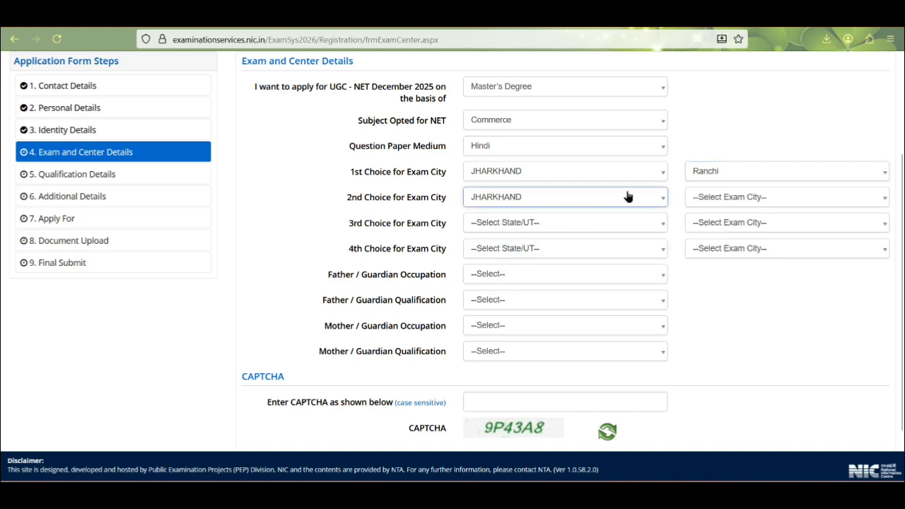
click(706, 200)
click(717, 266)
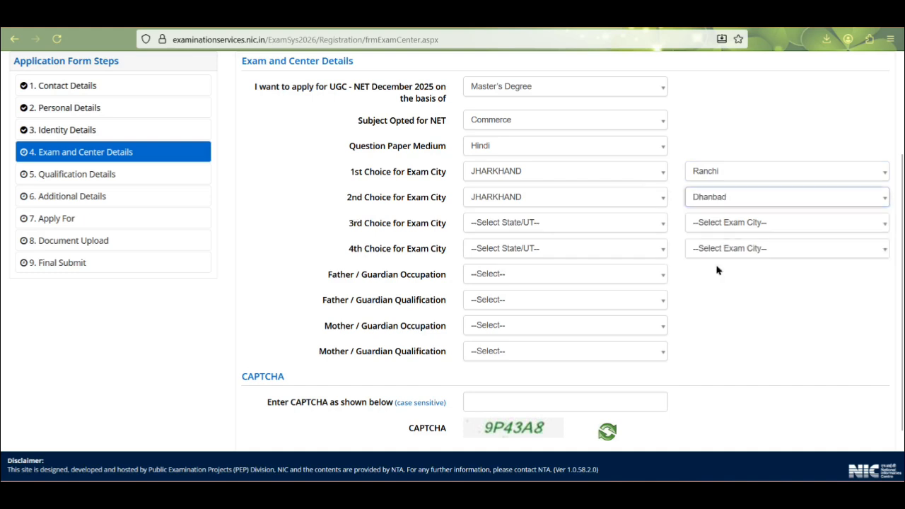
click(523, 222)
click(511, 290)
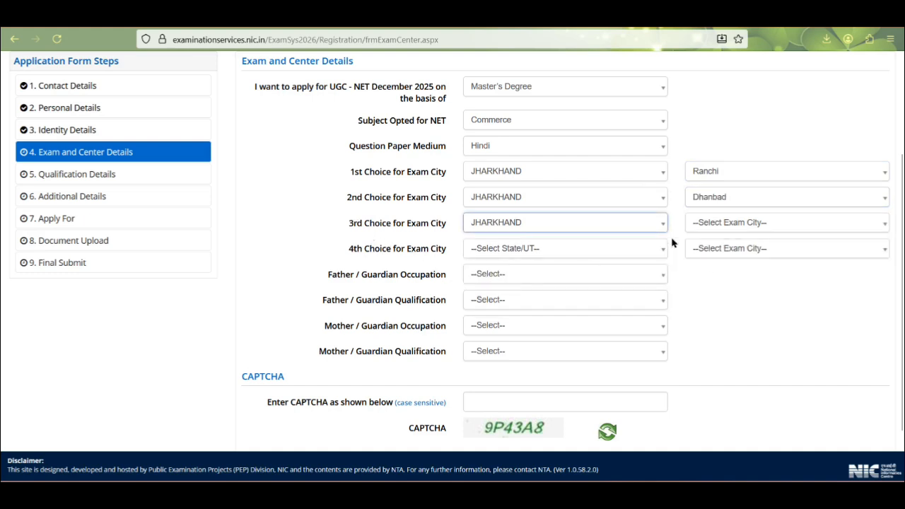
Try to choose Dhanbad as the 3rd choice exam city
click(712, 227)
click(726, 291)
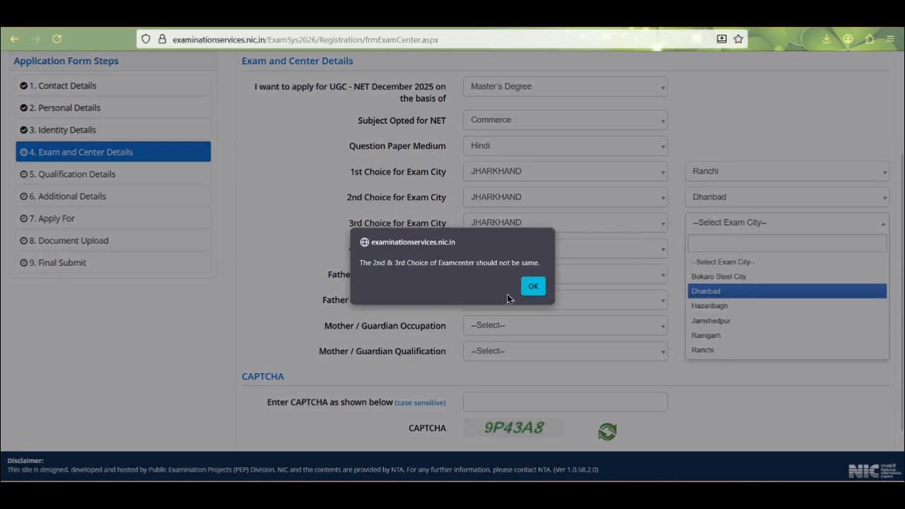
click(532, 286)
Set the 3rd choice exam city to Bokaro Steel City and the 4th choice to Ramgarh in JHARKHAND
click(718, 224)
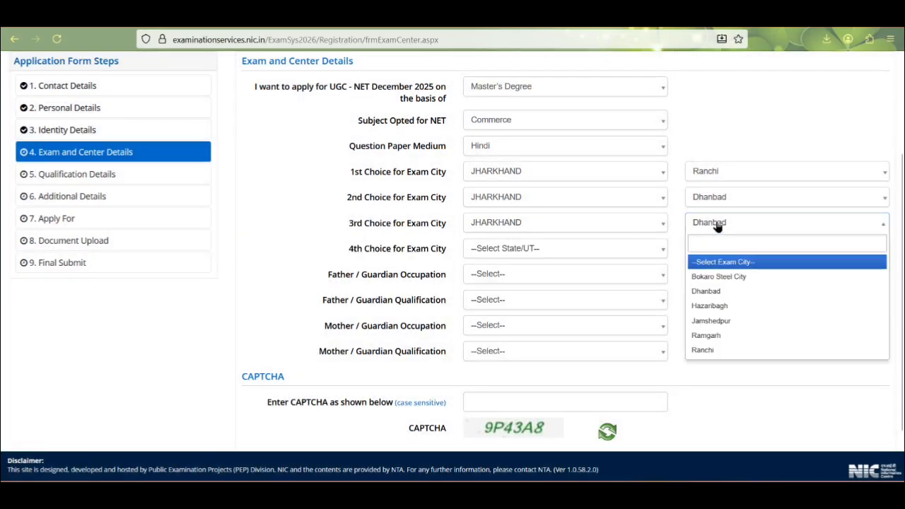
click(721, 276)
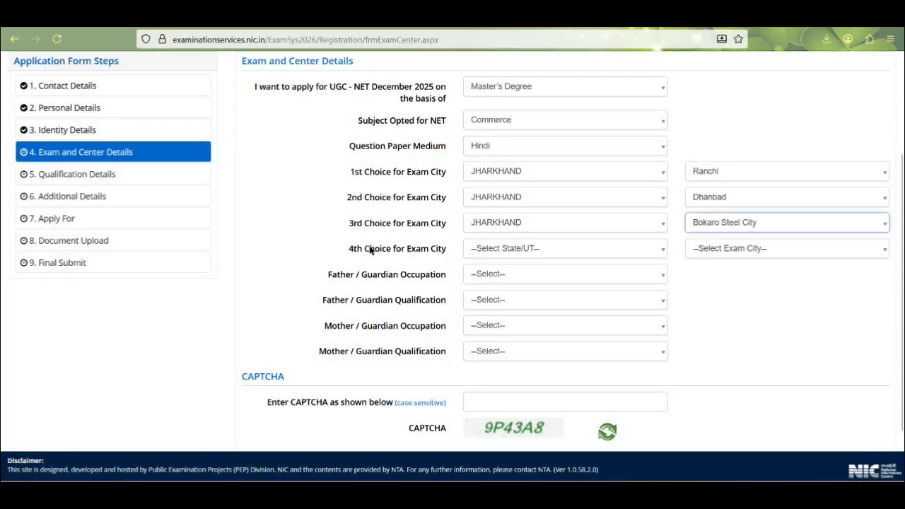
click(511, 253)
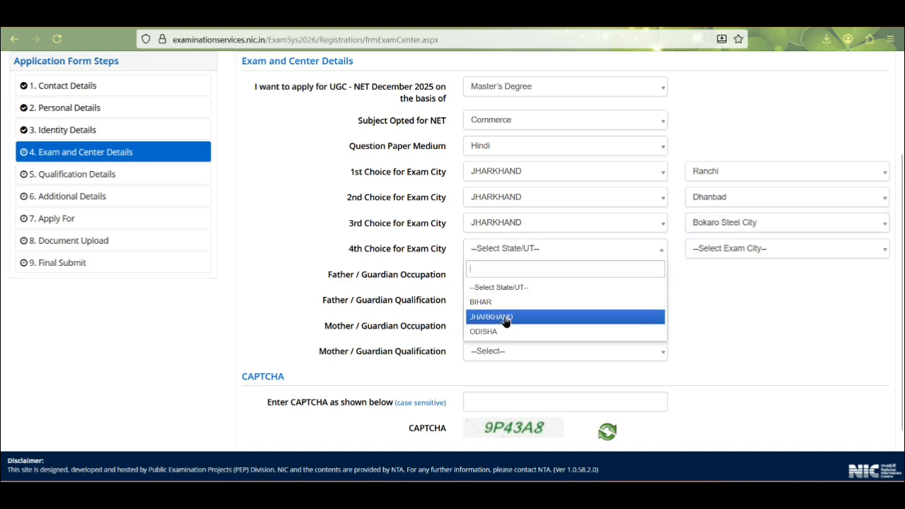
click(504, 320)
click(743, 252)
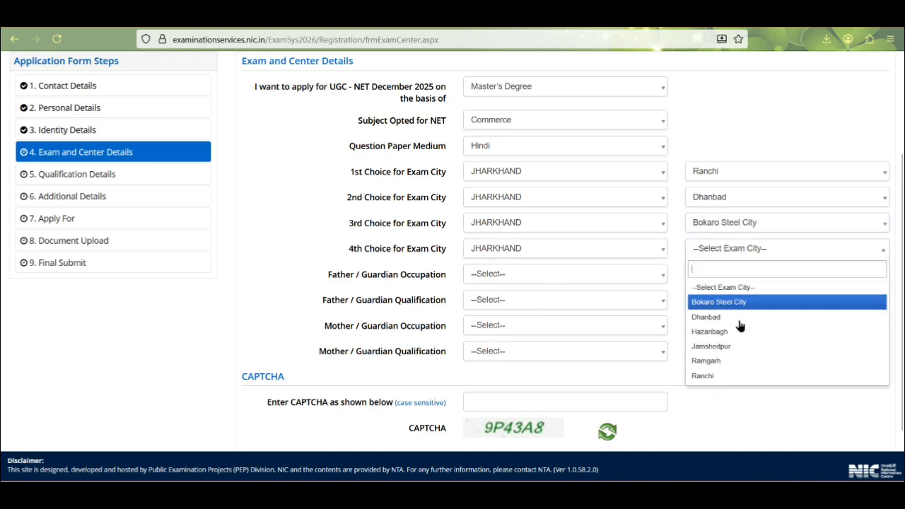
click(729, 362)
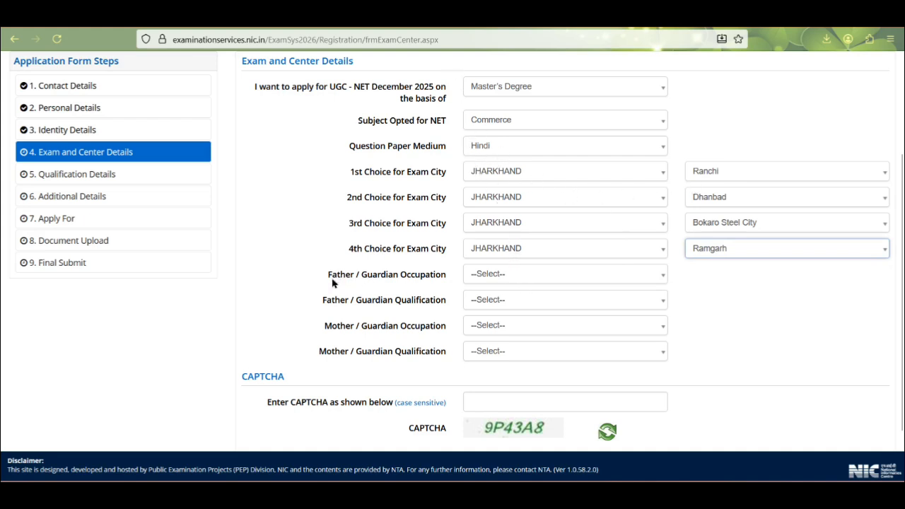
Set the father's/guardian's occupation to AGRICULTURE and qualification to ILLITERATE
click(504, 278)
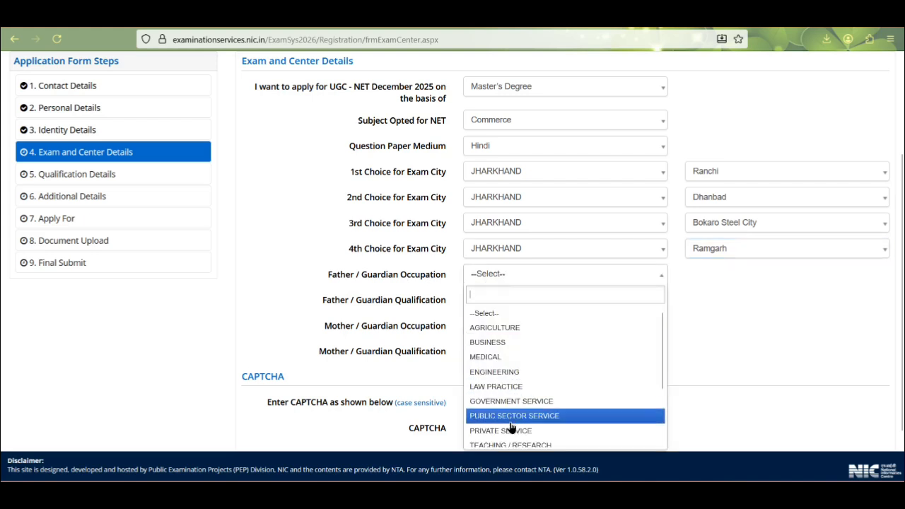
click(506, 329)
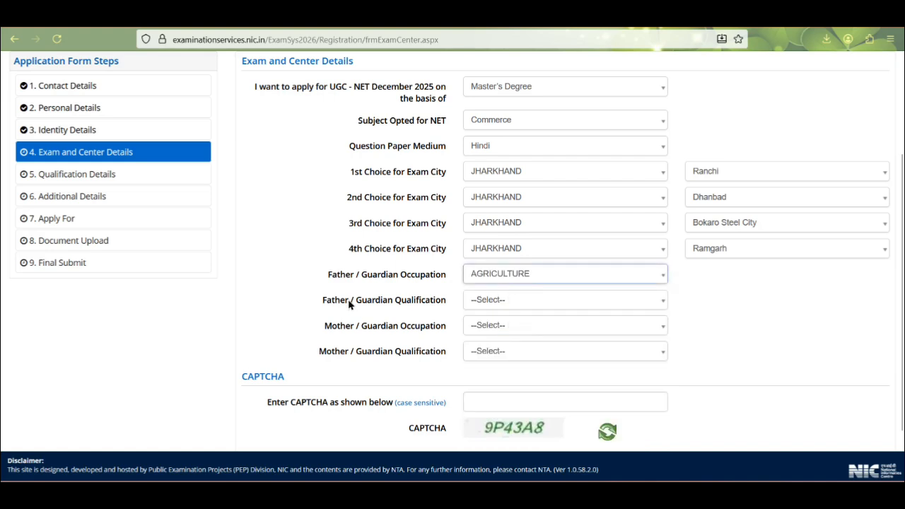
click(488, 303)
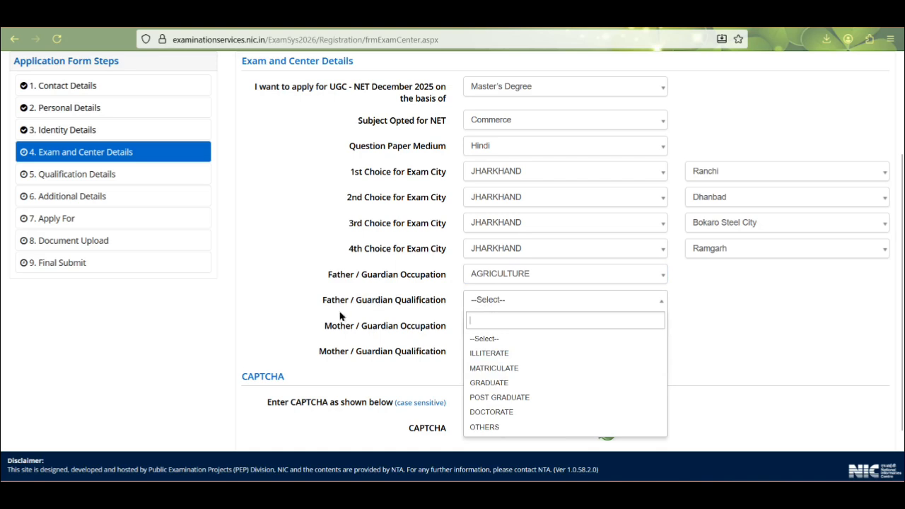
click(504, 306)
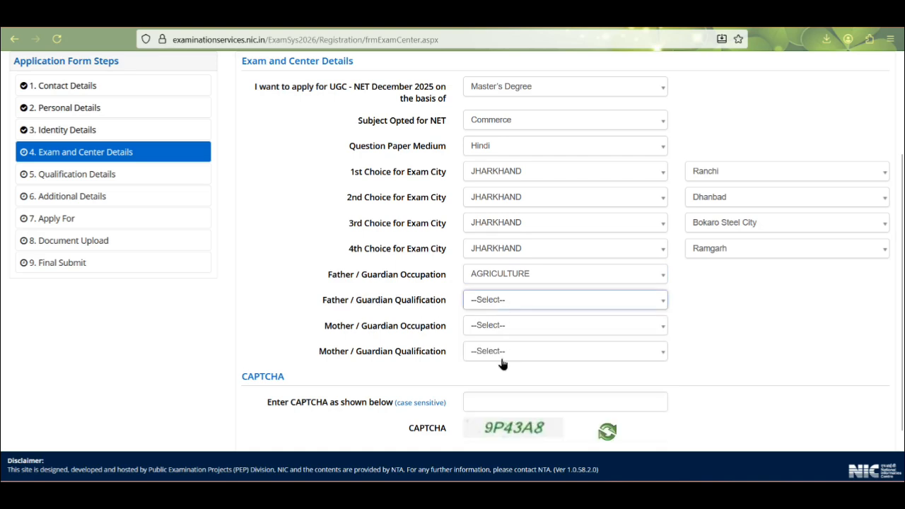
click(500, 303)
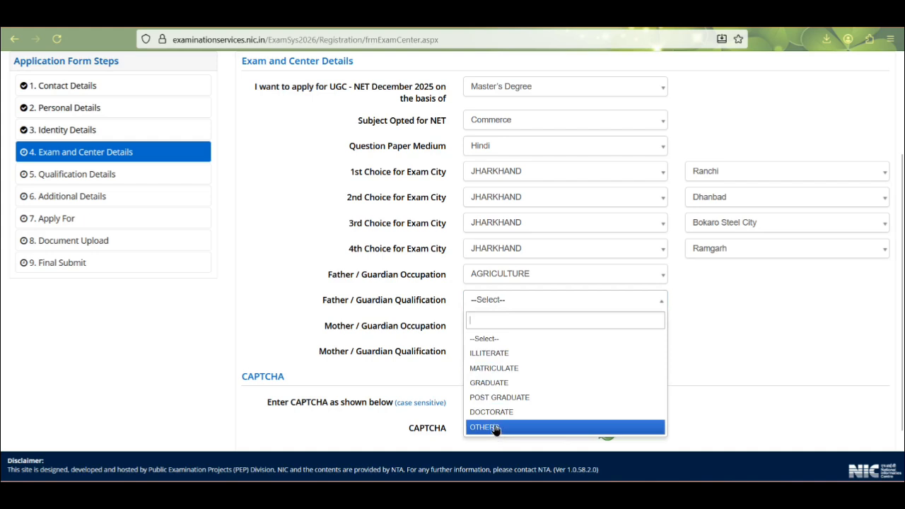
click(500, 353)
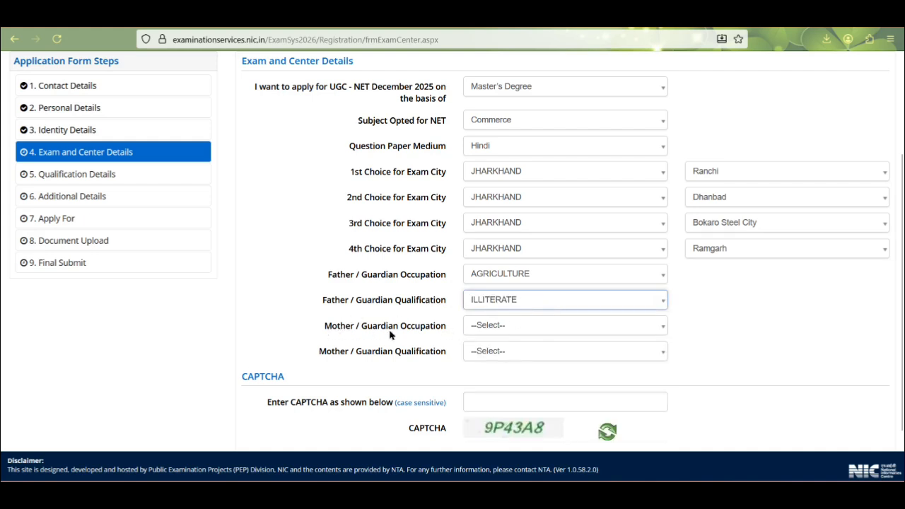
Set the mother's/guardian's occupation to AGRICULTURE and qualification to ILLITERATE
click(497, 332)
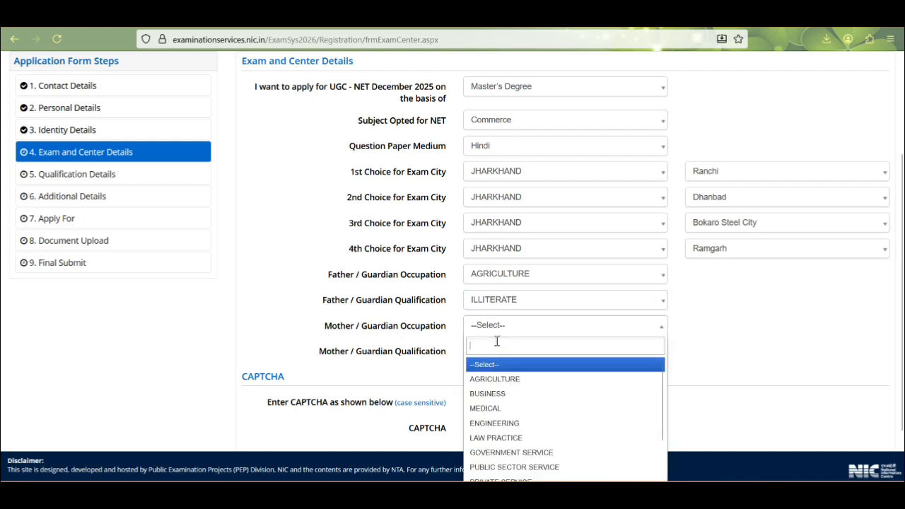
click(500, 381)
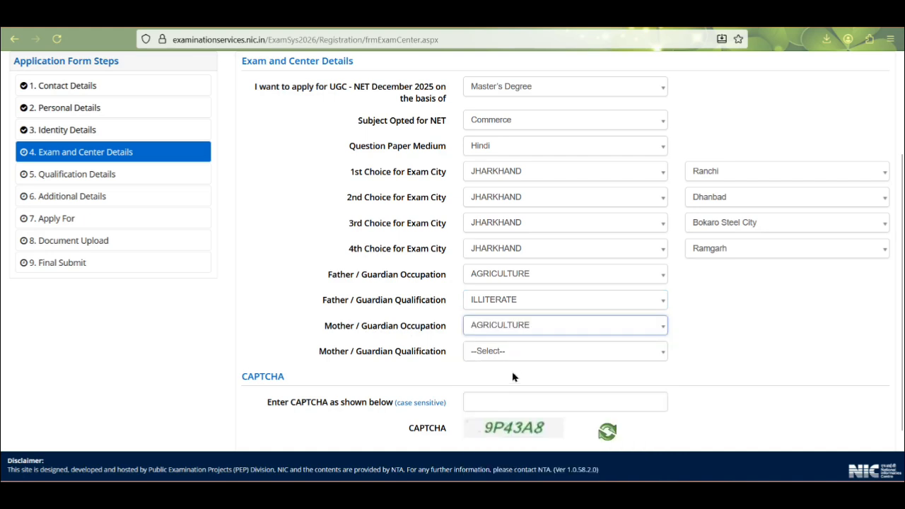
click(542, 330)
scroll(518, 417, down, 3)
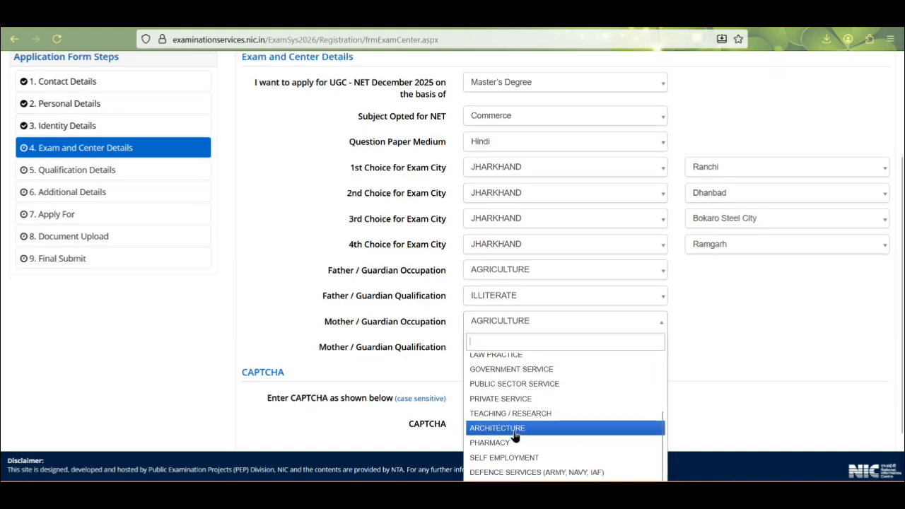
scroll(517, 428, down, 2)
scroll(520, 377, up, 3)
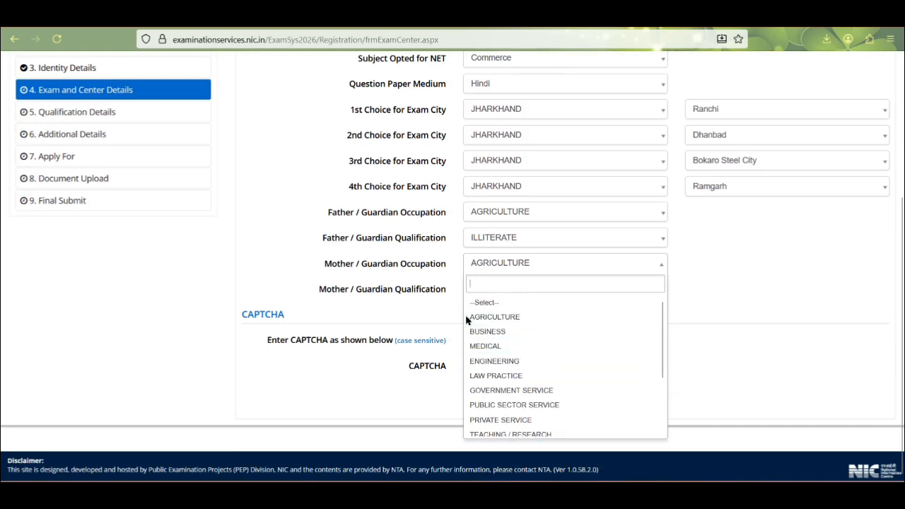
click(525, 317)
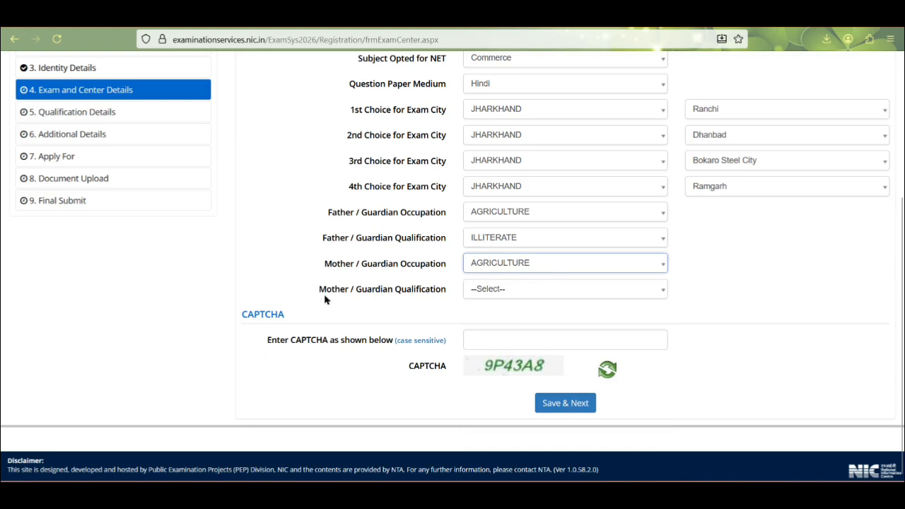
click(482, 293)
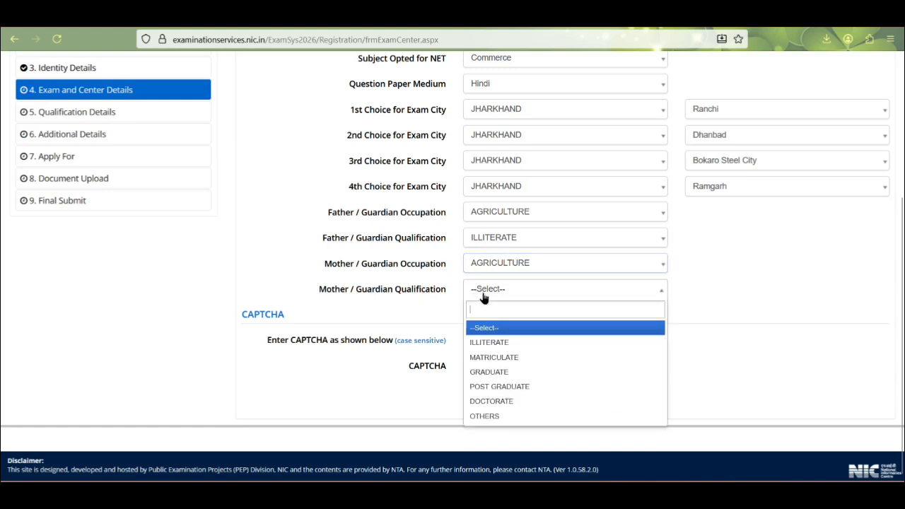
click(500, 342)
Enter the CAPTCHA, save the exam and center details, and continue to the qualification details
scroll(517, 208, up, 3)
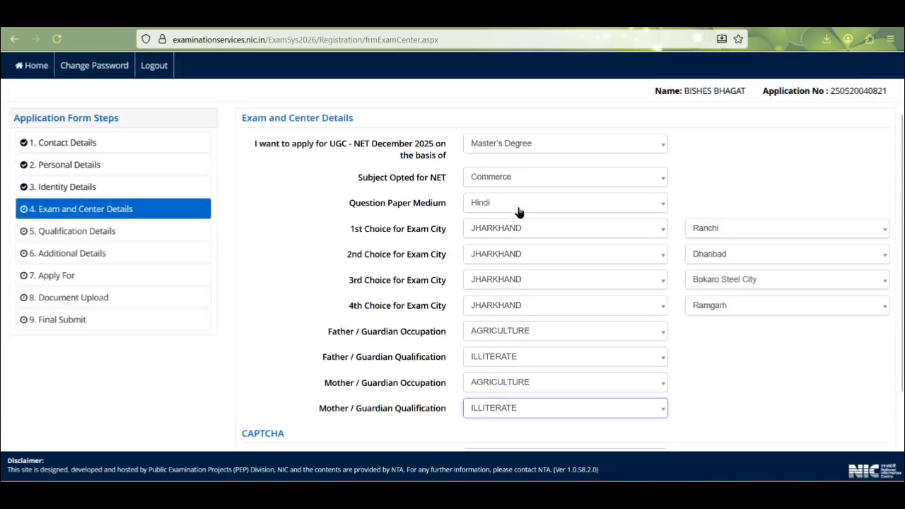
scroll(517, 208, down, 3)
scroll(520, 223, down, 1)
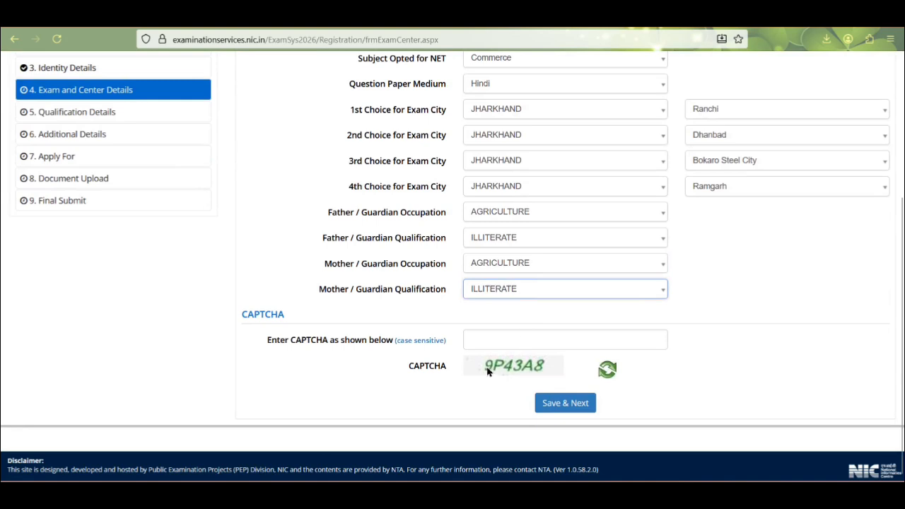
click(485, 341)
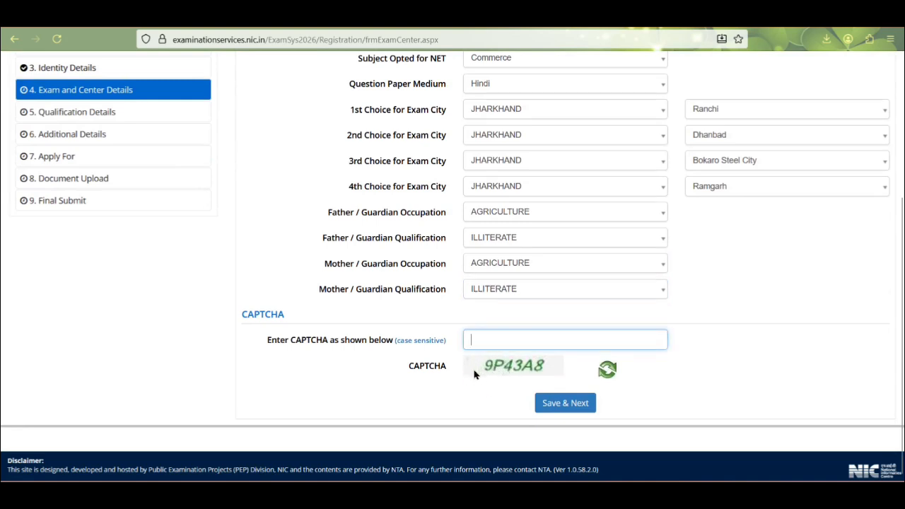
click(559, 409)
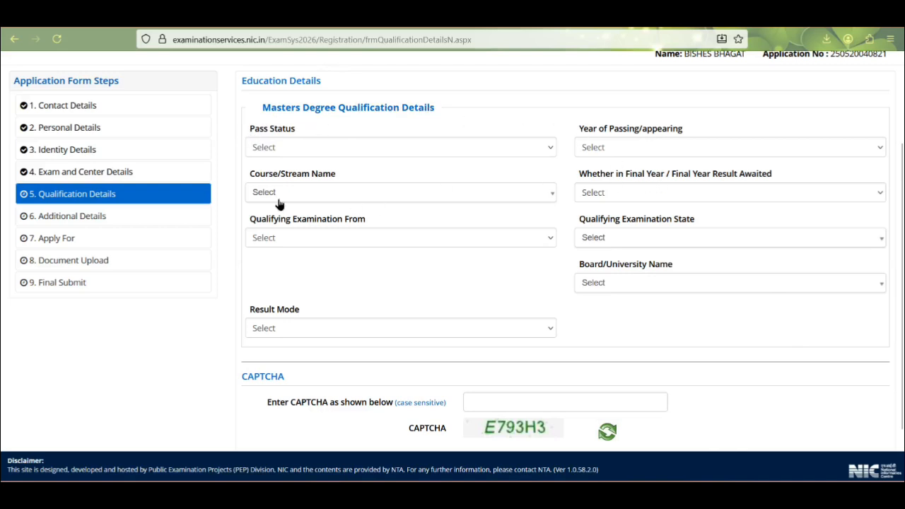
Set the master's degree pass status to Passed and the year of passing to 2021
click(288, 149)
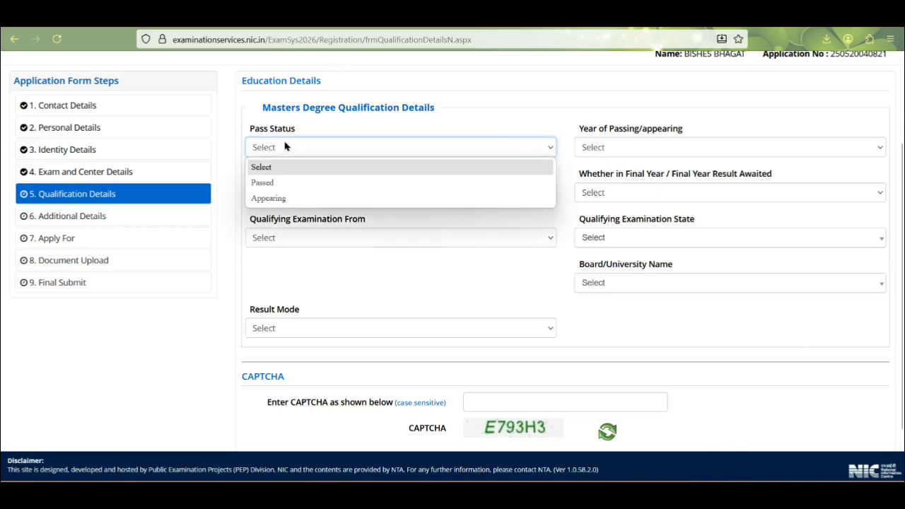
click(263, 183)
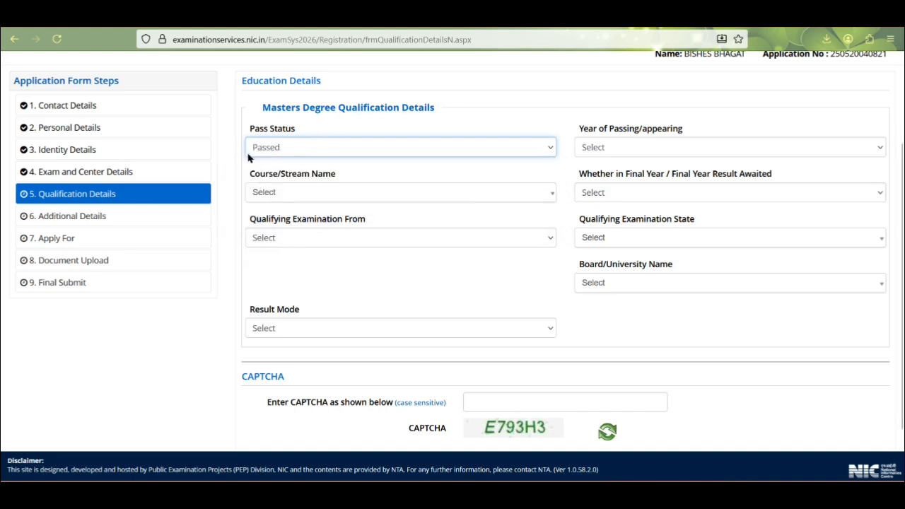
click(614, 147)
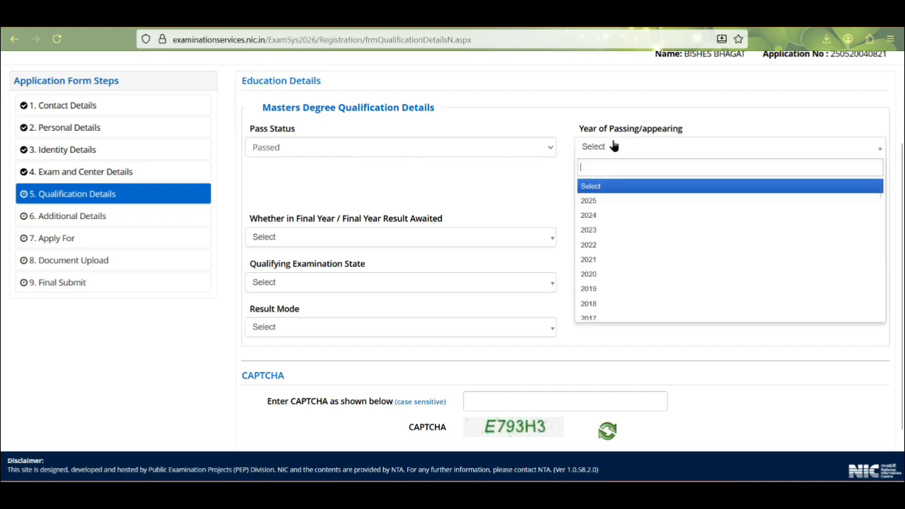
click(604, 261)
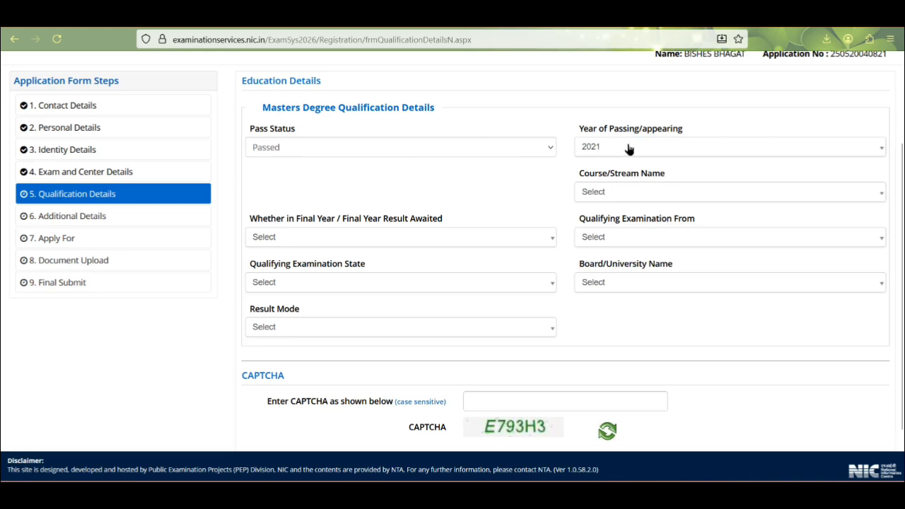
Set the course to Master of Commerce (M.Com) and the final-year/result-awaited status to Not Applicable
click(600, 204)
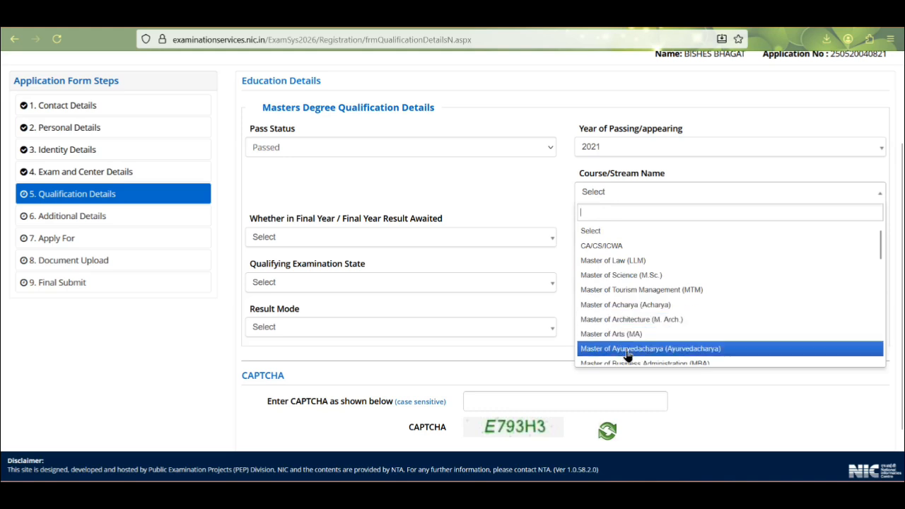
scroll(647, 344, down, 1)
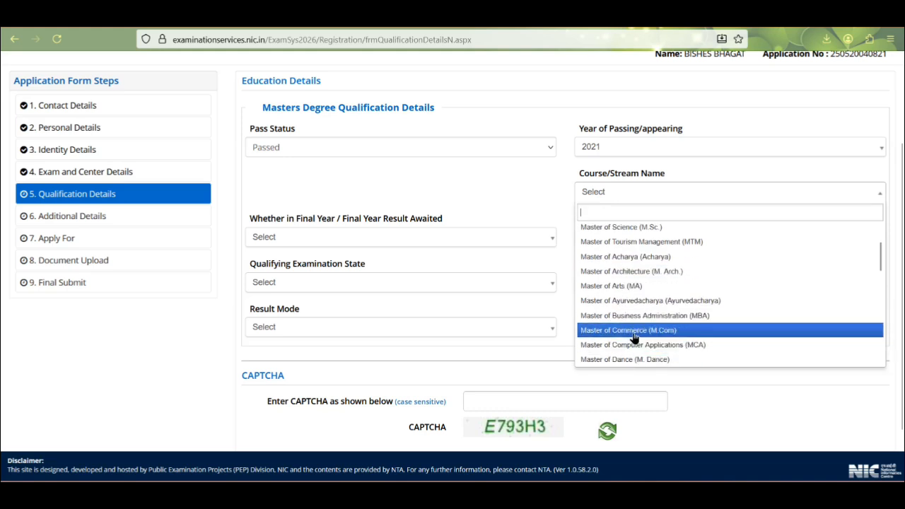
click(602, 331)
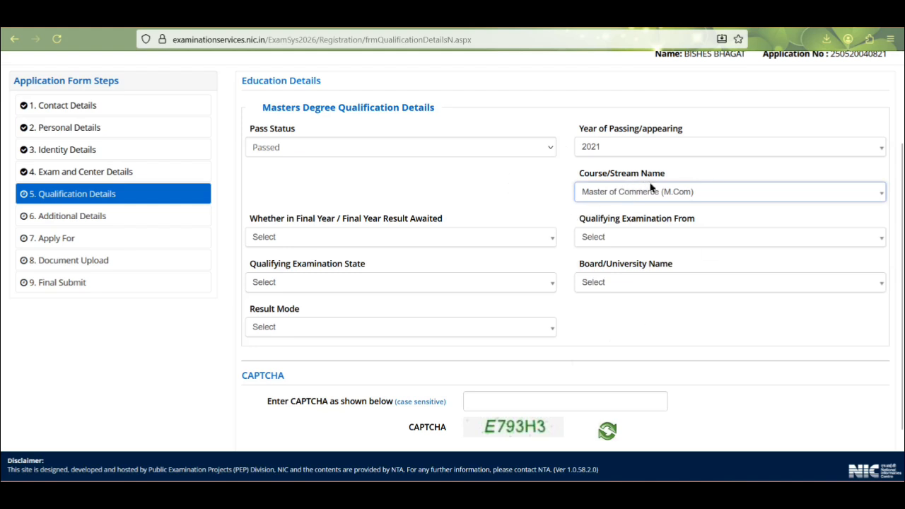
click(315, 243)
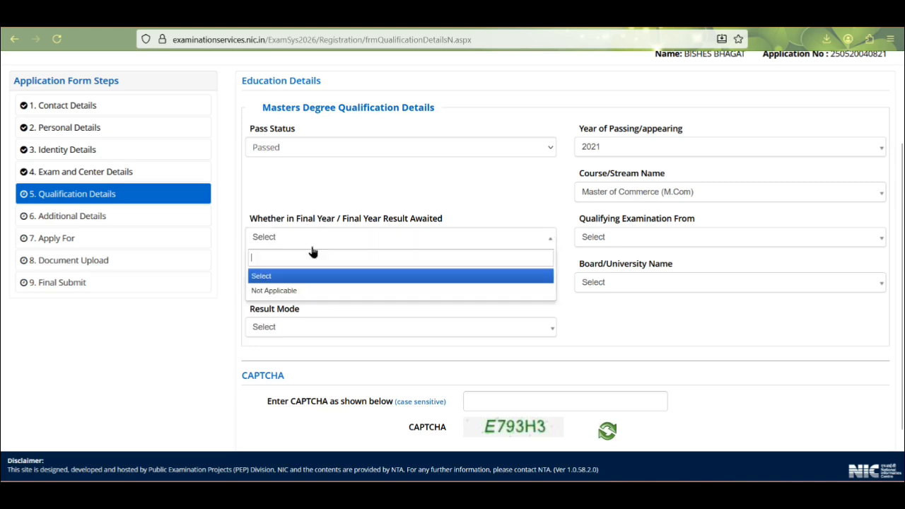
click(294, 290)
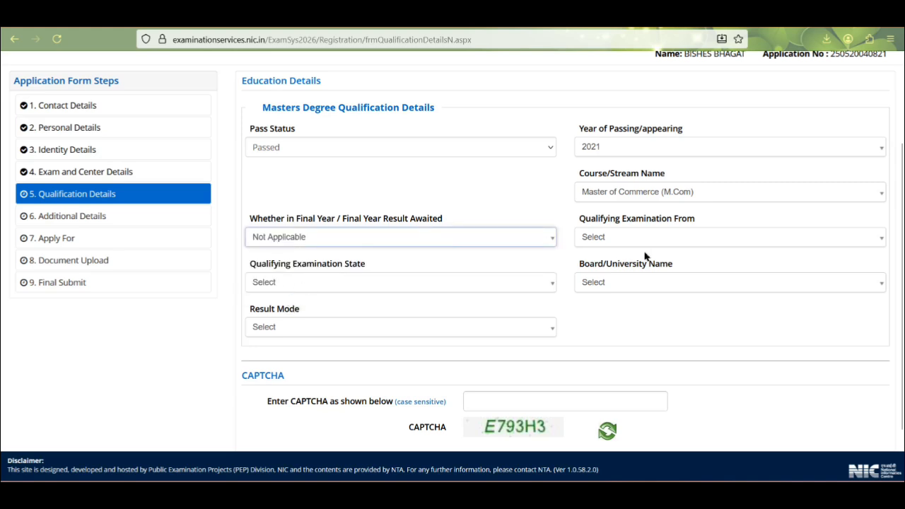
Set the qualifying examination's country to India and its state to JHARKHAND
click(603, 239)
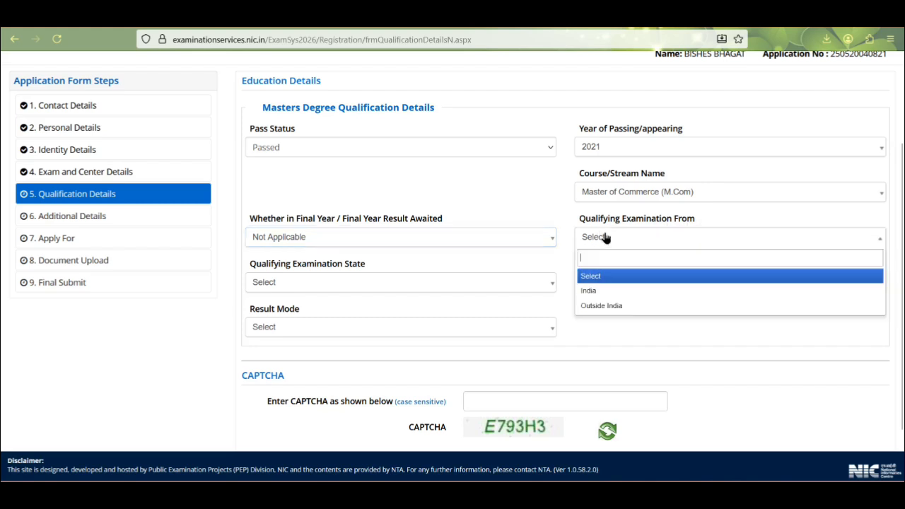
click(598, 297)
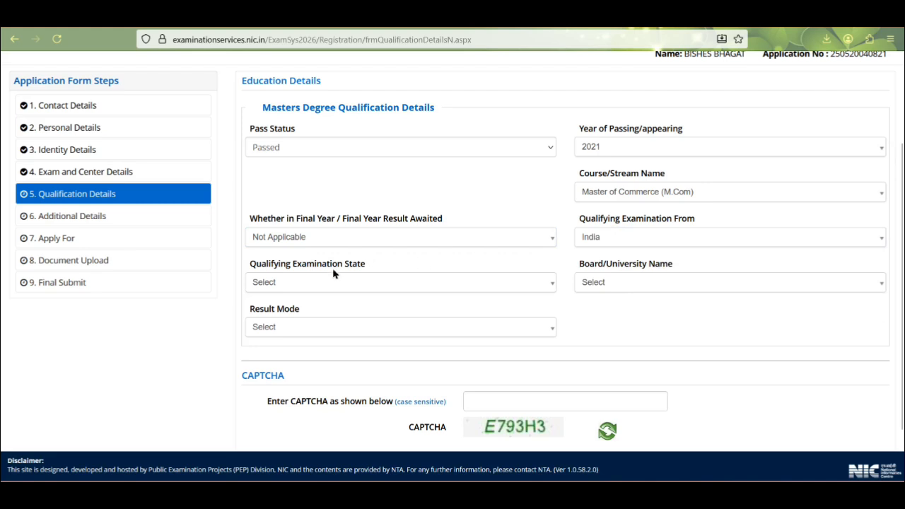
click(295, 285)
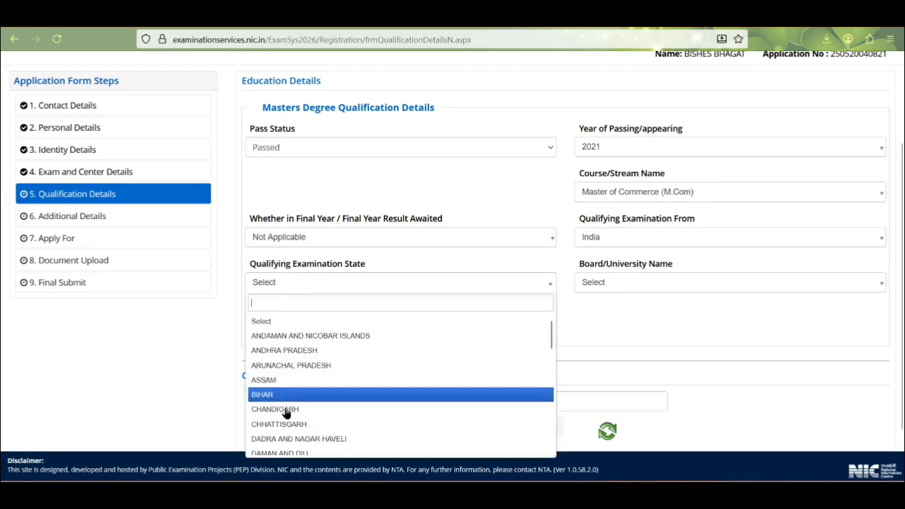
scroll(287, 413, down, 1)
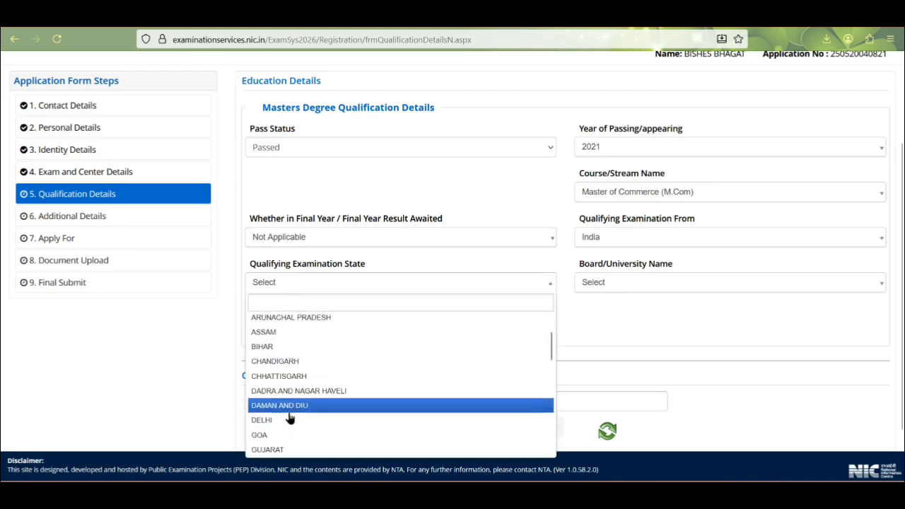
scroll(291, 414, down, 1)
scroll(311, 368, down, 1)
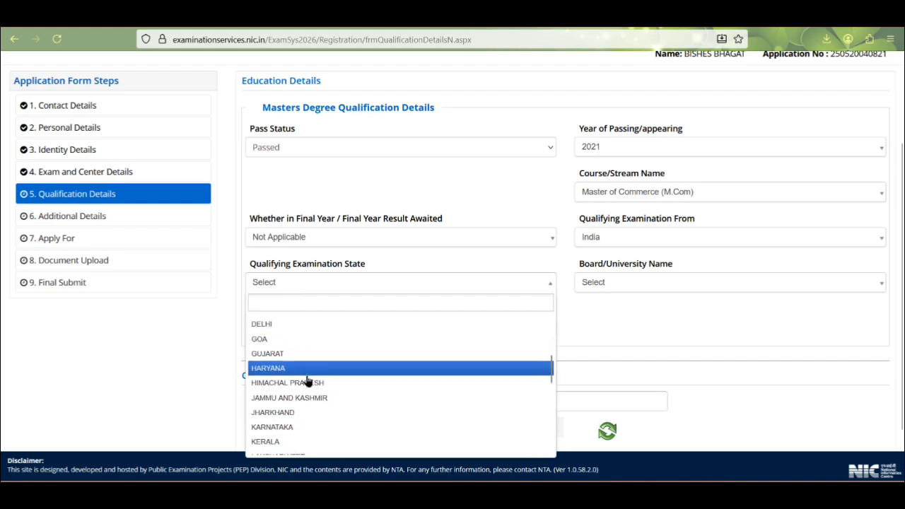
click(296, 415)
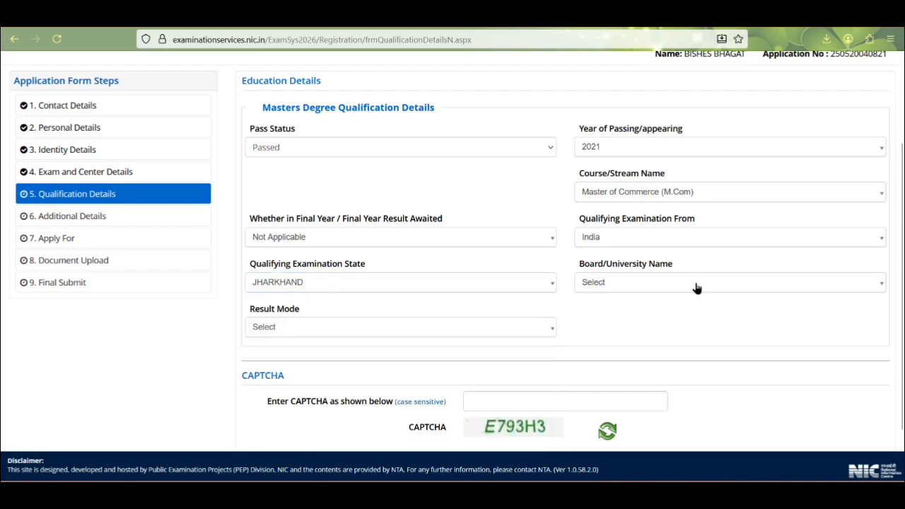
Choose Others as the board/university and open the field for naming an unlisted board or university
click(643, 284)
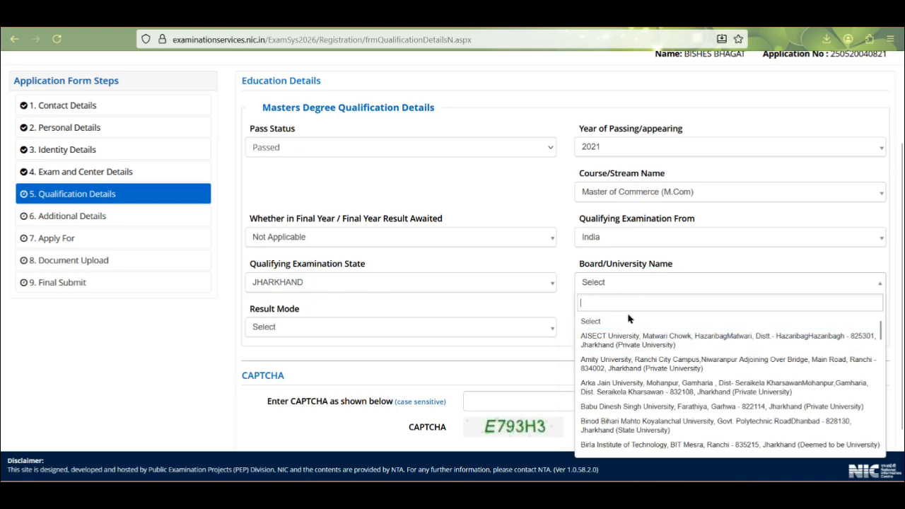
scroll(637, 345, down, 5)
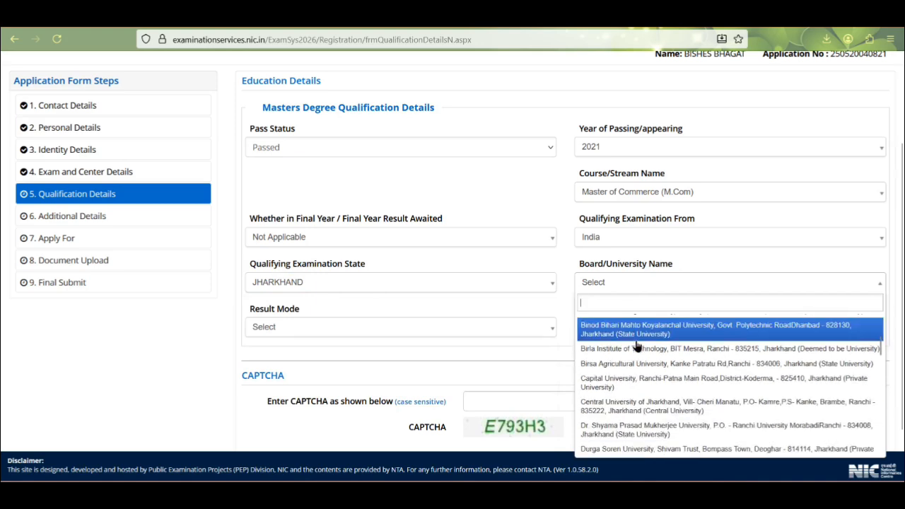
scroll(637, 345, down, 5)
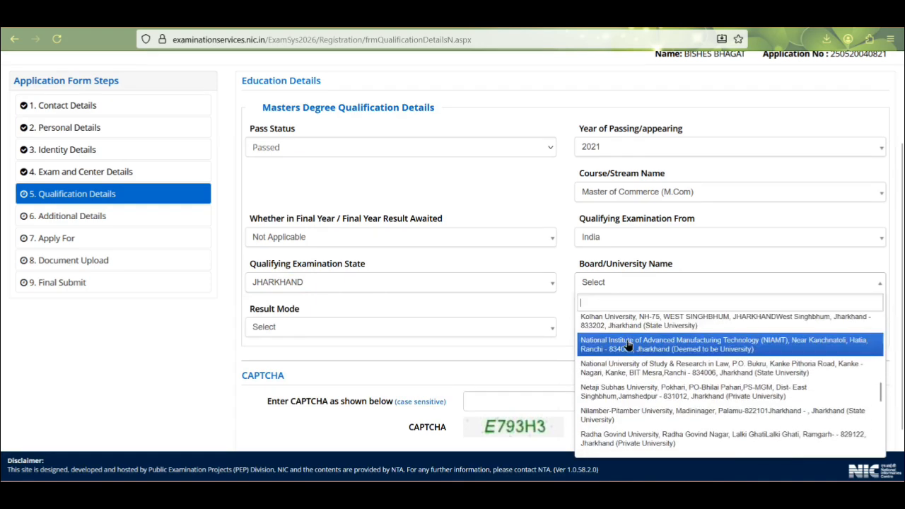
scroll(631, 340, up, 1)
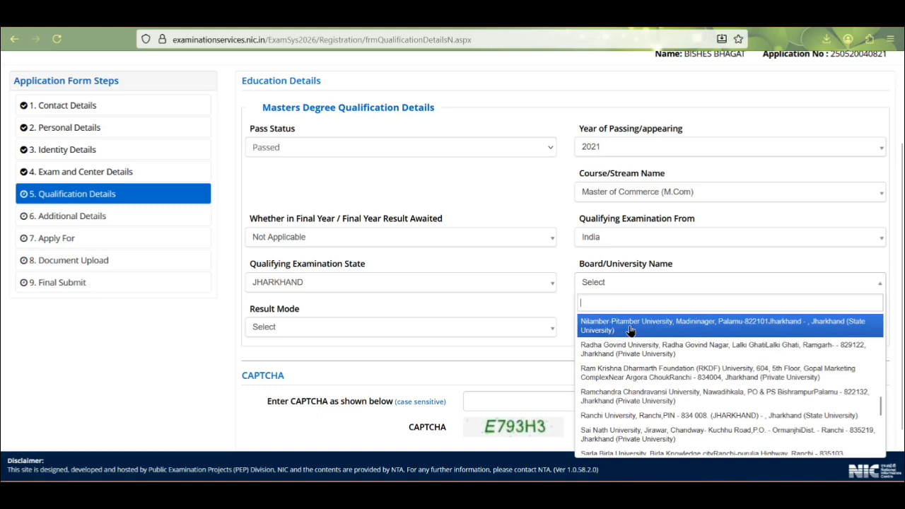
scroll(632, 375, down, 4)
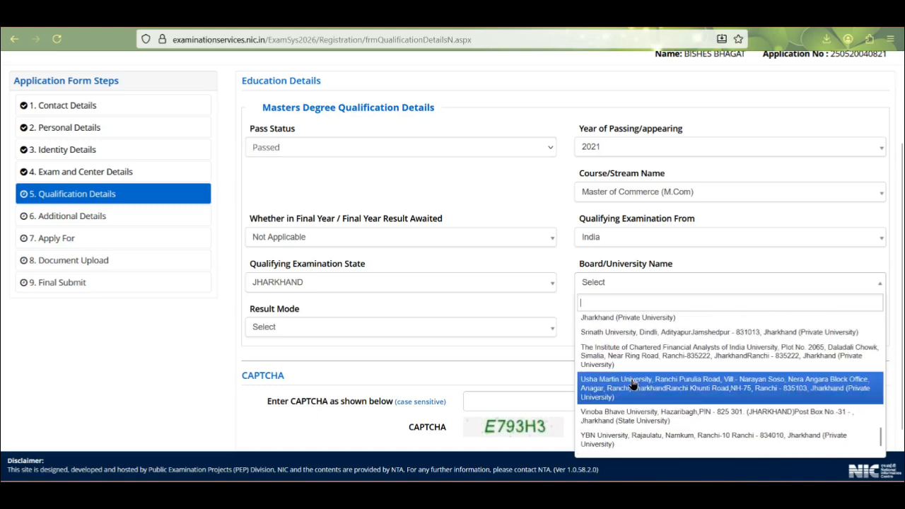
scroll(633, 384, down, 3)
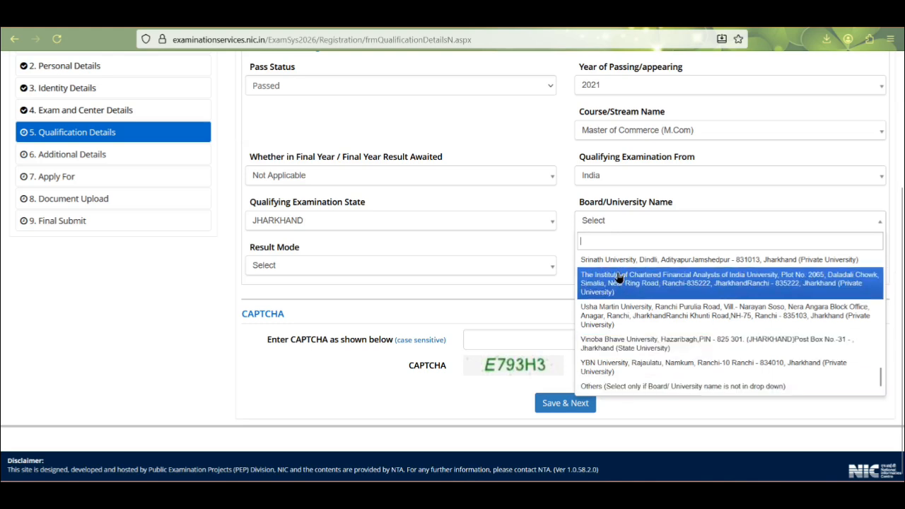
click(612, 387)
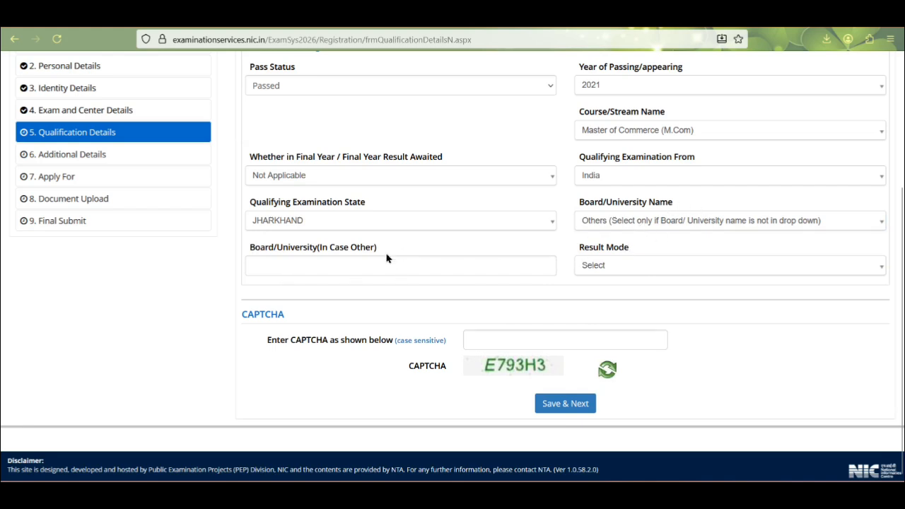
click(280, 272)
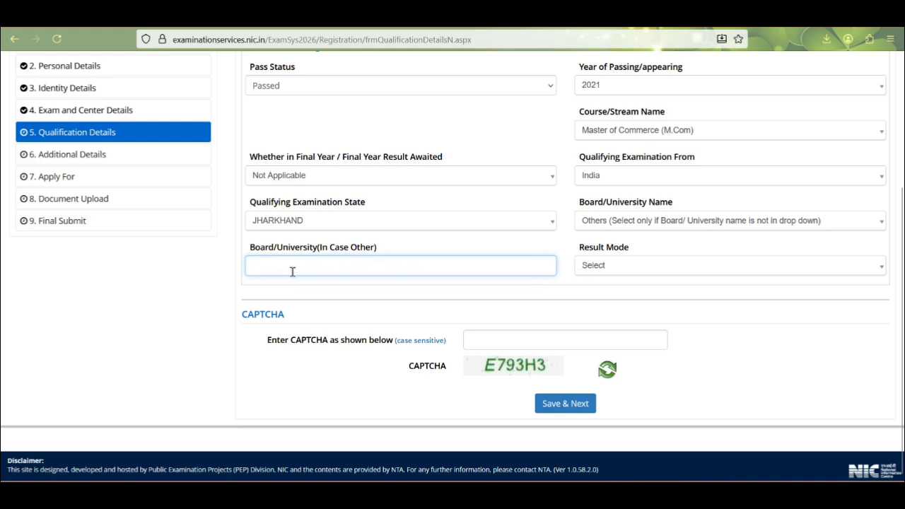
Set the board/university name to Jharkhand University of Technology, Ranchi (State University)
click(620, 223)
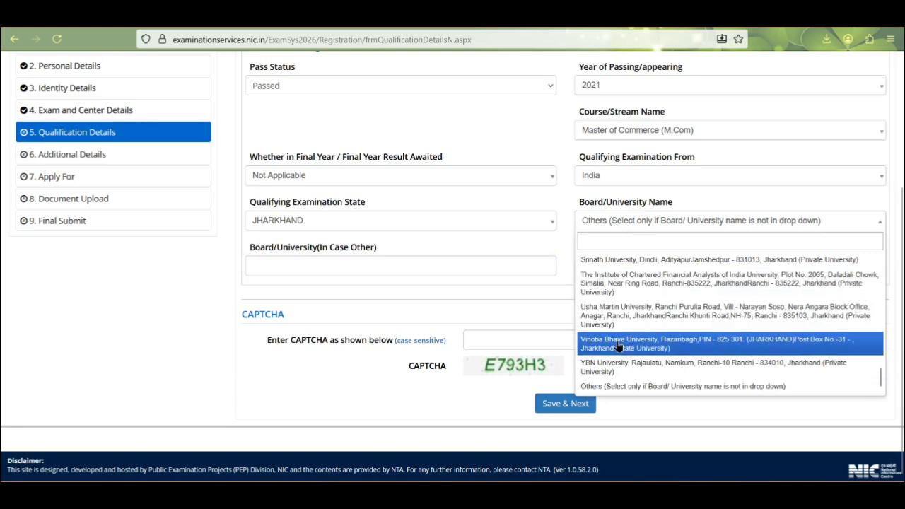
scroll(657, 287, up, 1)
click(654, 265)
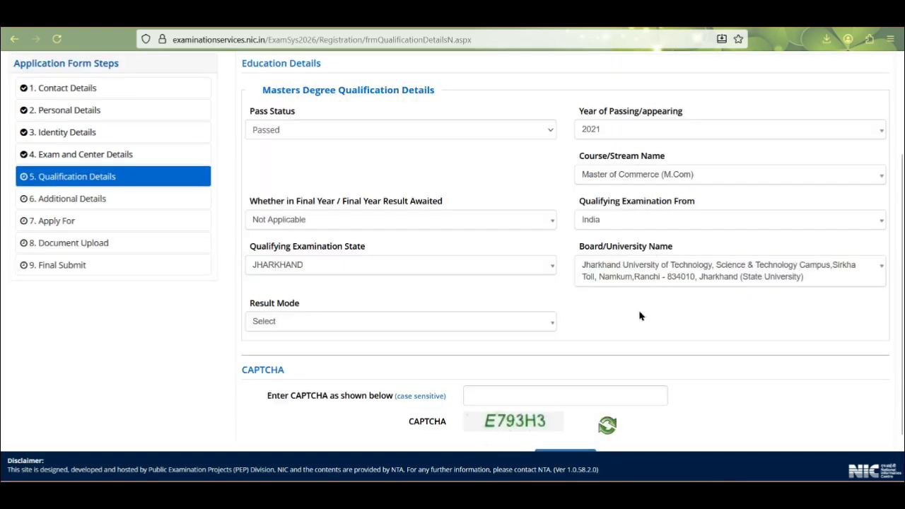
Set the result mode to Percentage with total marks 1300, obtained marks 1103 and 84.85 percent, and start filling in the CAPTCHA
click(299, 322)
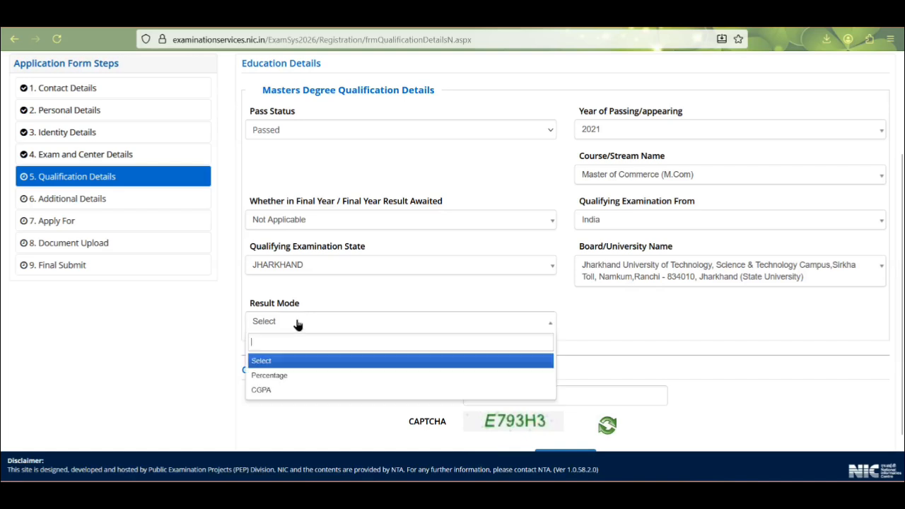
click(287, 379)
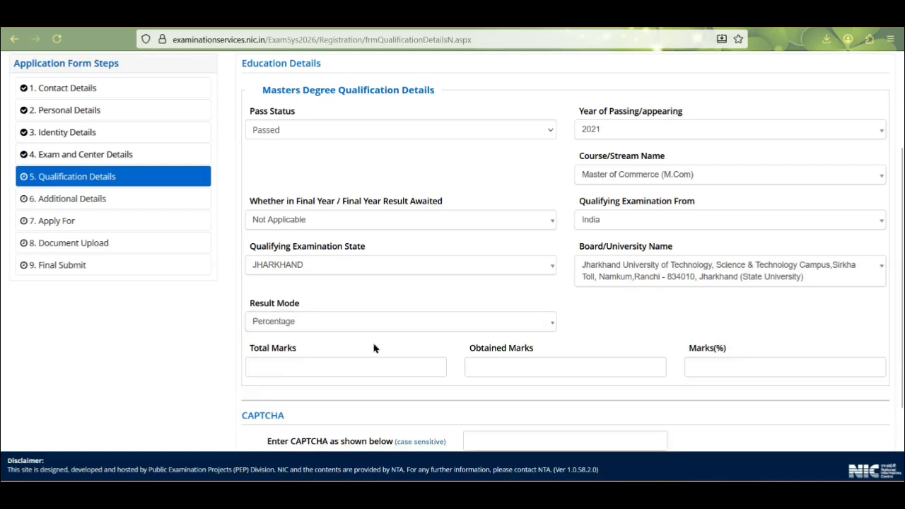
scroll(274, 286, down, 2)
click(294, 273)
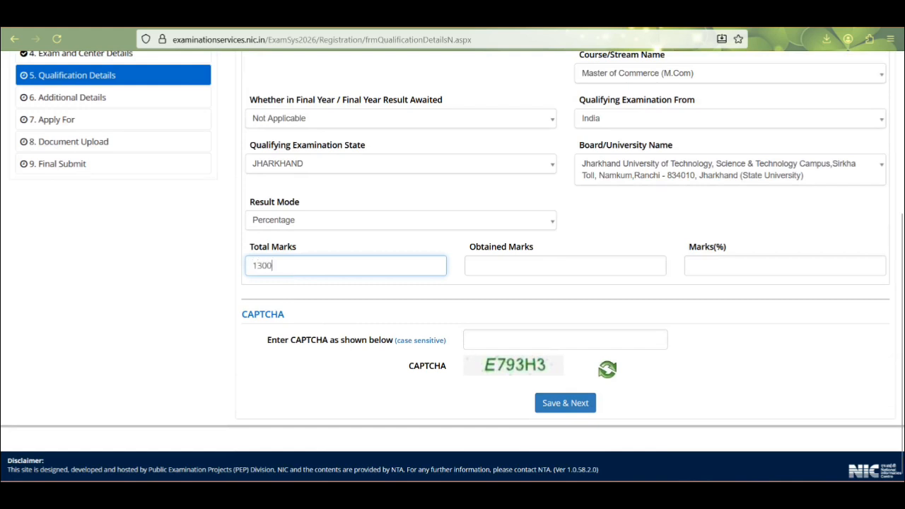
key(Tab)
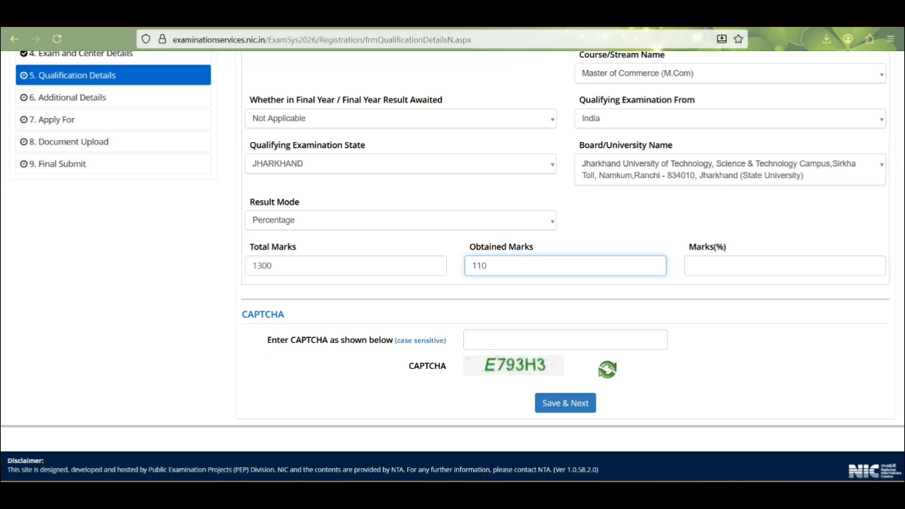
click(721, 268)
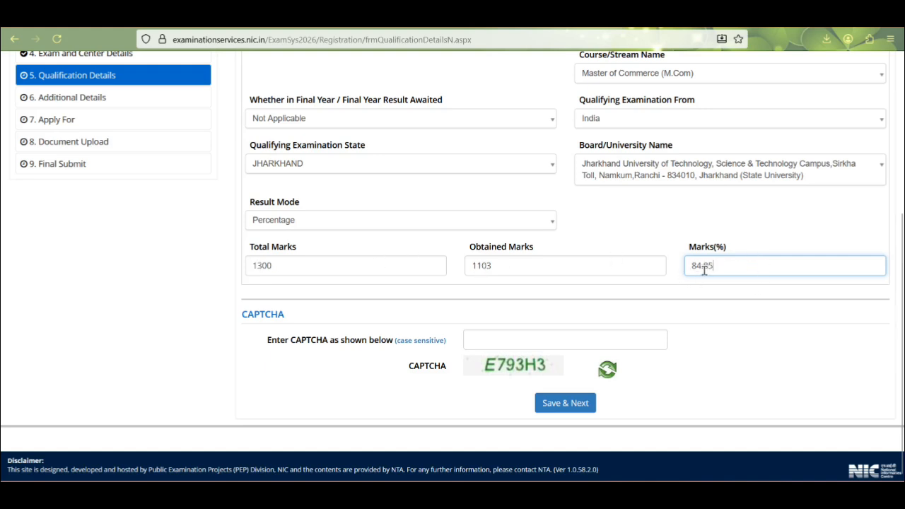
click(487, 338)
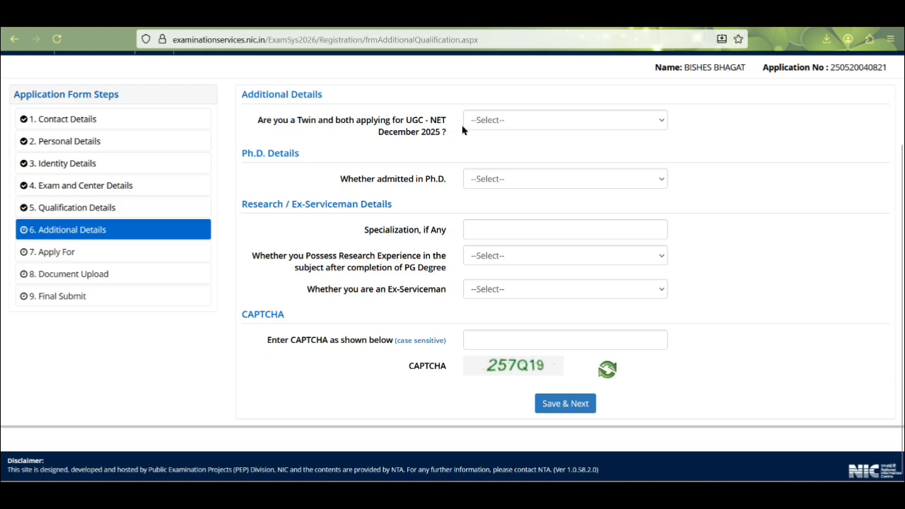
Answer No to being a twin with both applying and No to being admitted in Ph.D
click(509, 125)
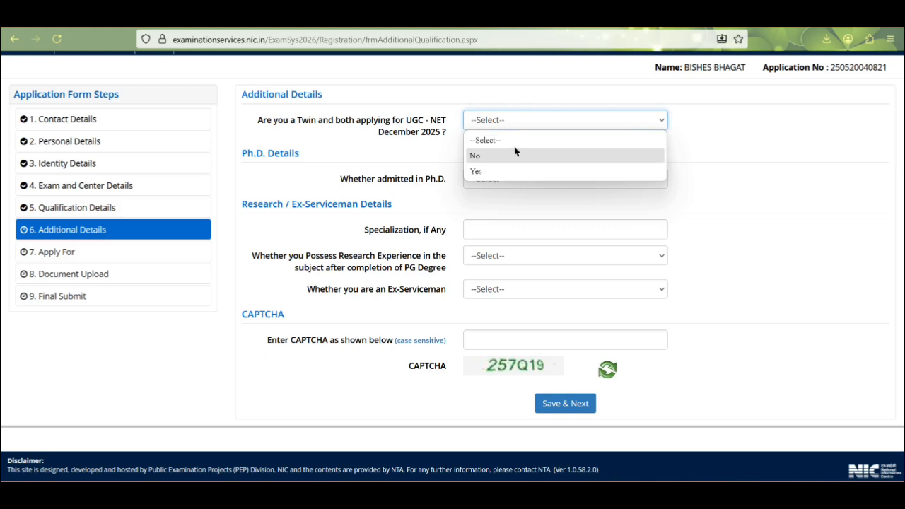
click(480, 156)
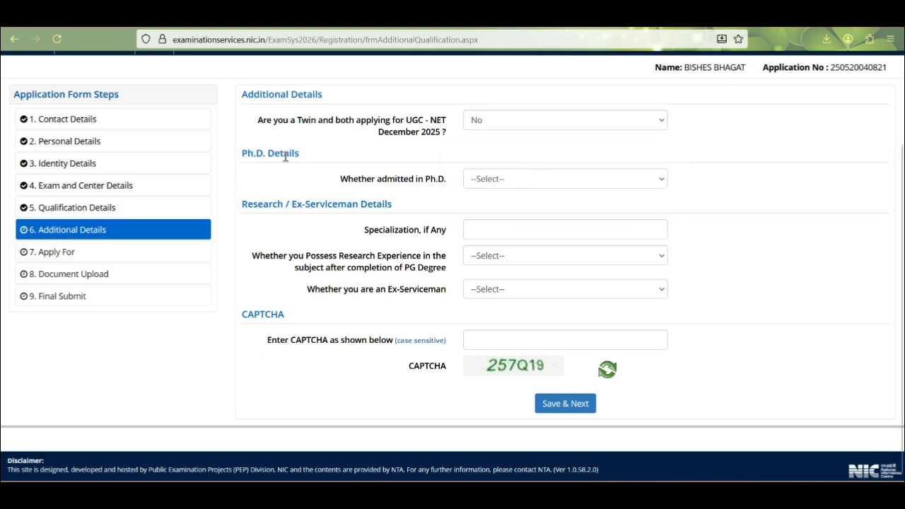
click(518, 181)
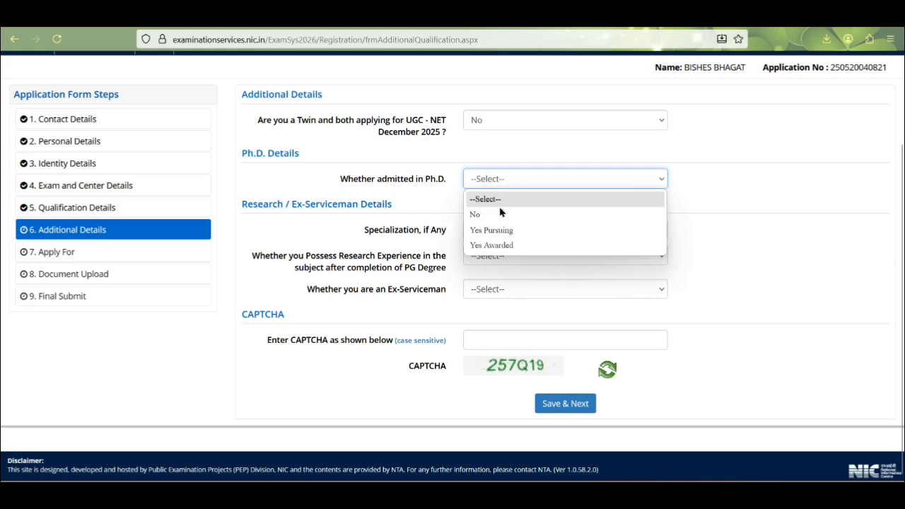
click(491, 215)
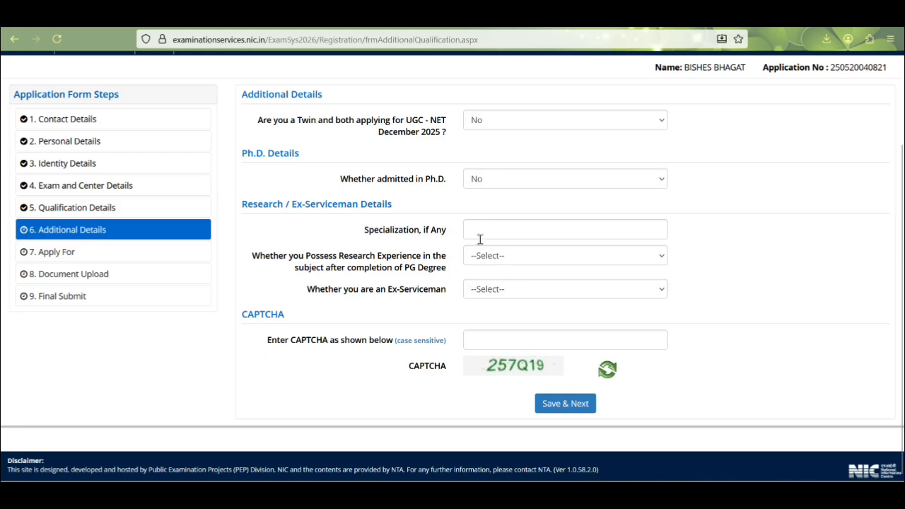
Answer NO to research experience after the PG degree and NO to being an ex-serviceman
click(498, 262)
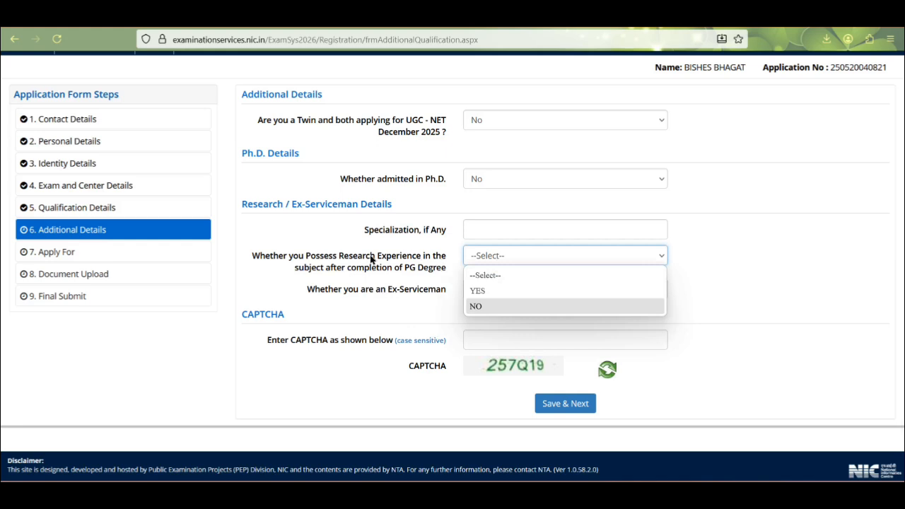
click(476, 308)
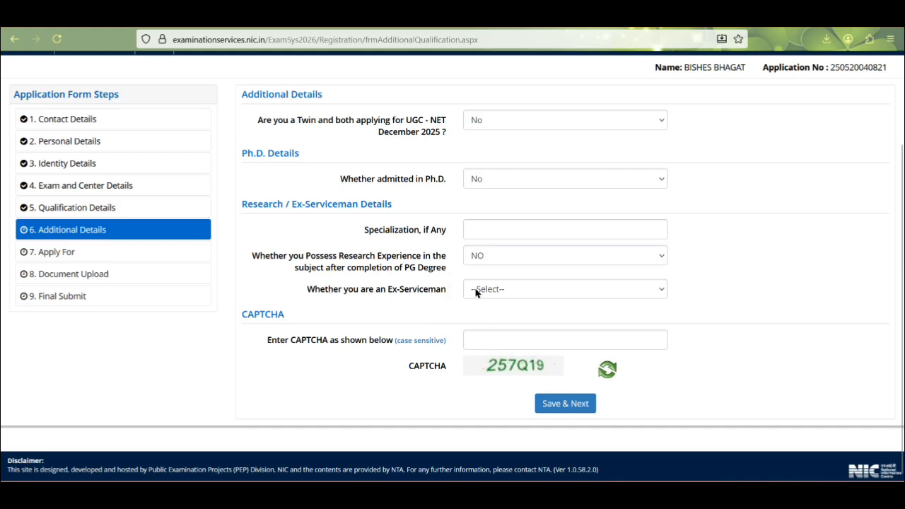
click(485, 290)
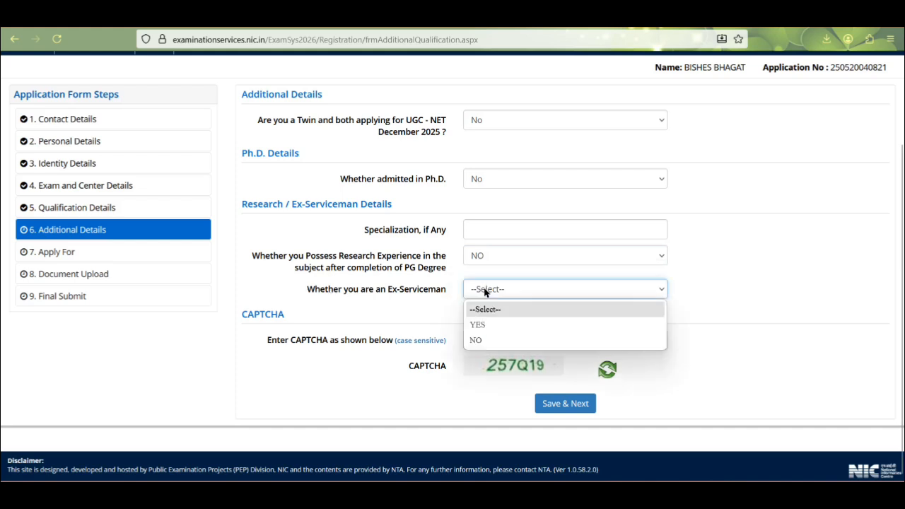
click(478, 340)
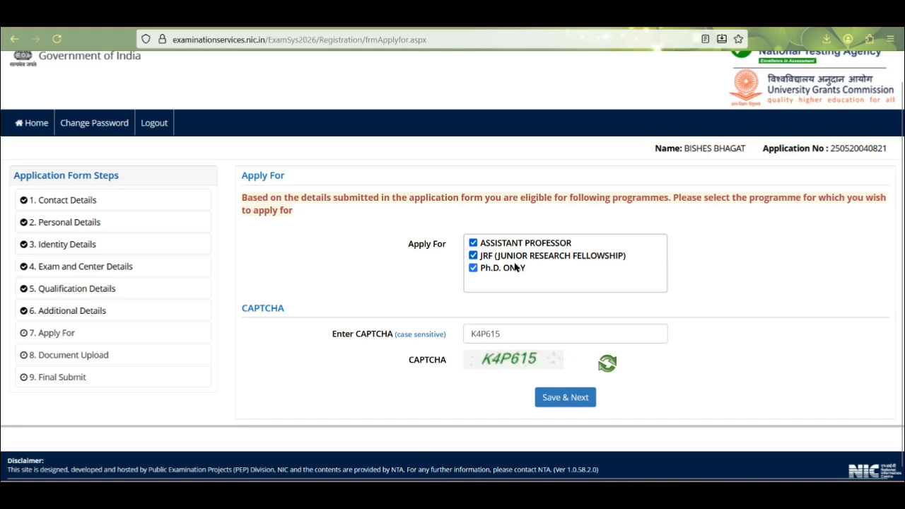
Exclude Ph.D. Only and JRF so the application is for Assistant Professor only, and save the programme selection
click(474, 269)
click(477, 257)
click(573, 399)
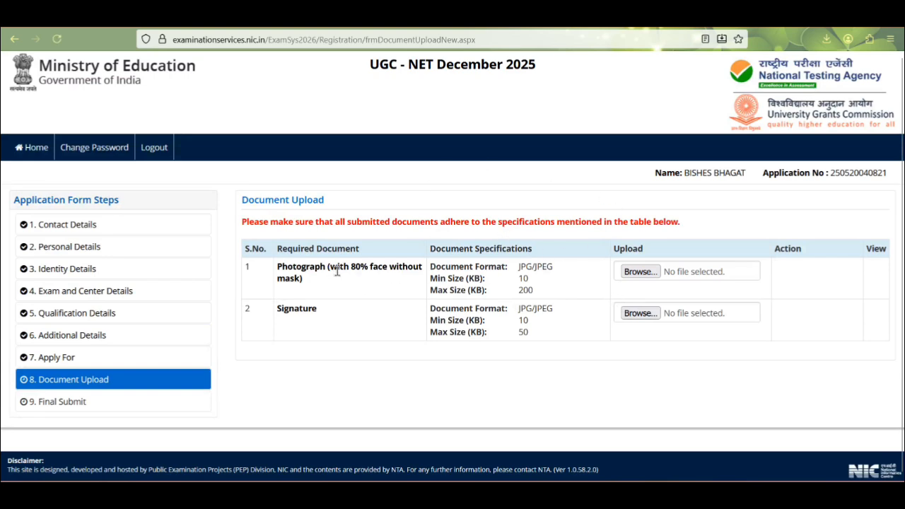
Confirm applying for Assistant Professor only and review the application form through to the particulars checklist
scroll(392, 291, down, 1)
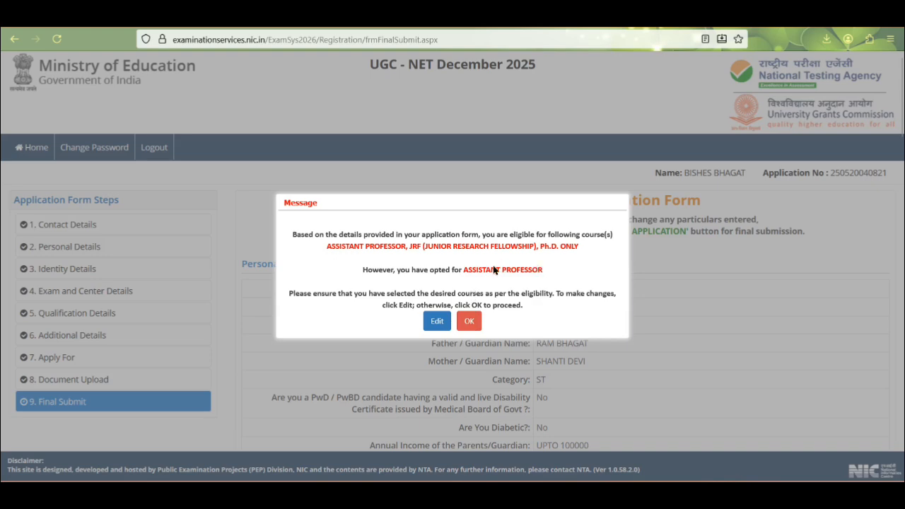
click(469, 321)
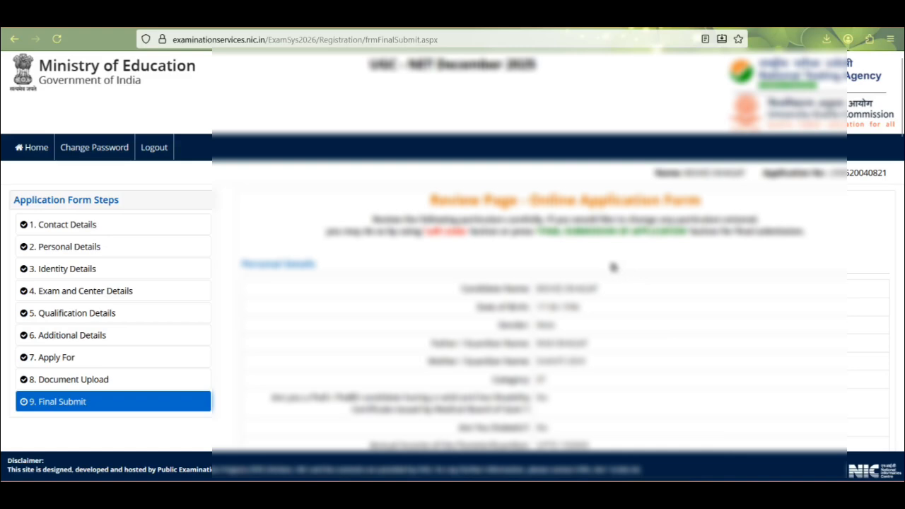
scroll(603, 261, down, 5)
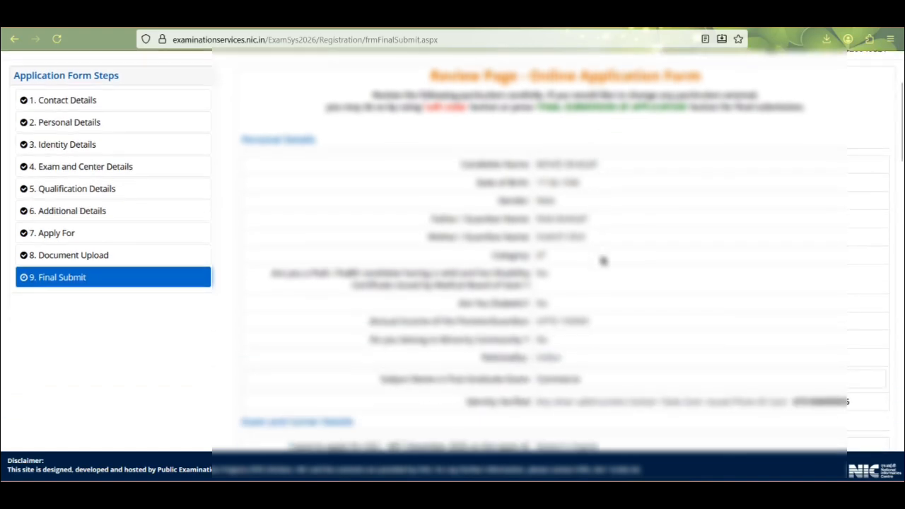
scroll(604, 261, down, 6)
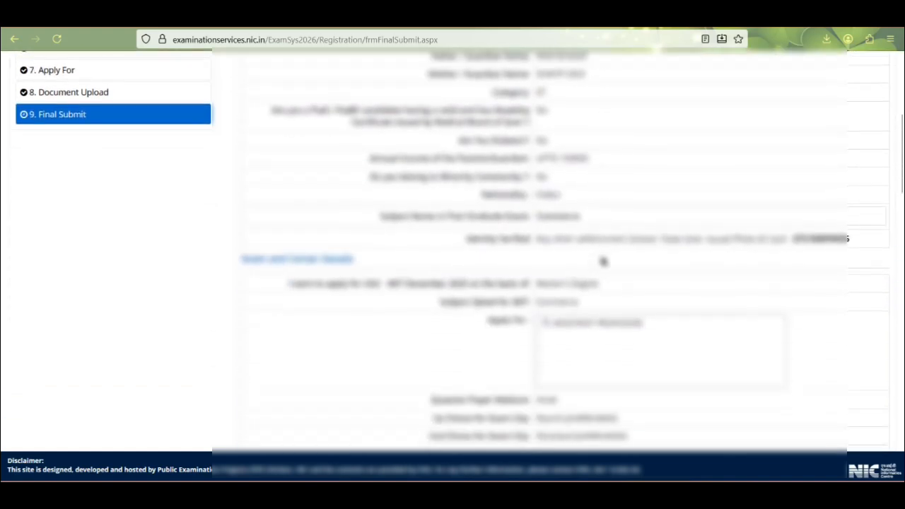
scroll(603, 262, down, 6)
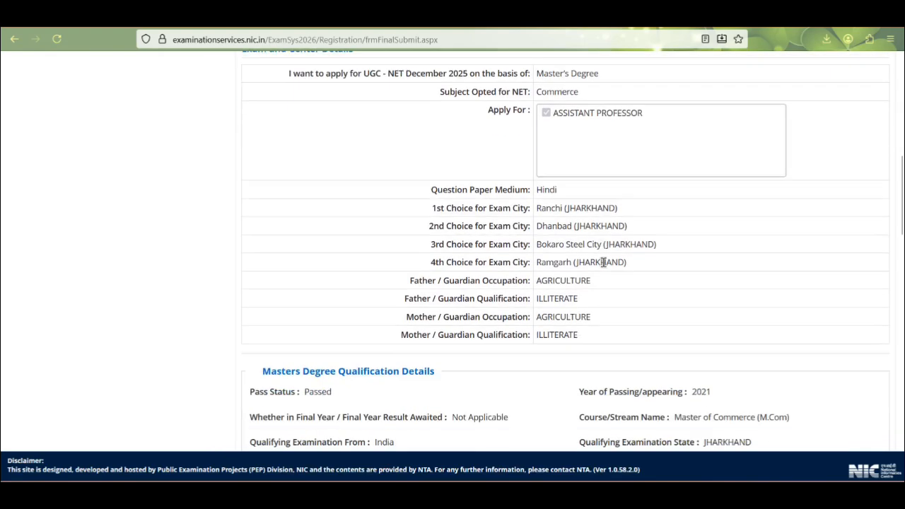
scroll(604, 266, down, 20)
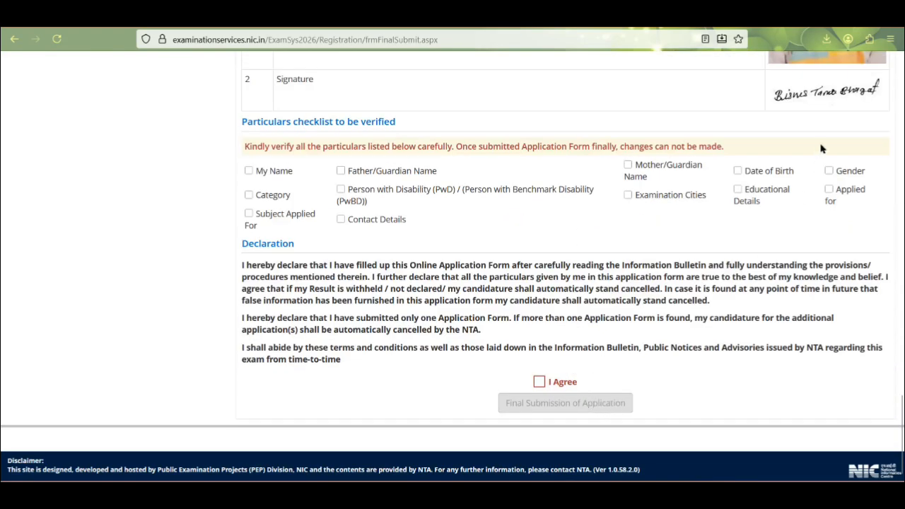
Mark every item in the particulars checklist as verified, from My Name through Contact Details
click(248, 171)
click(342, 171)
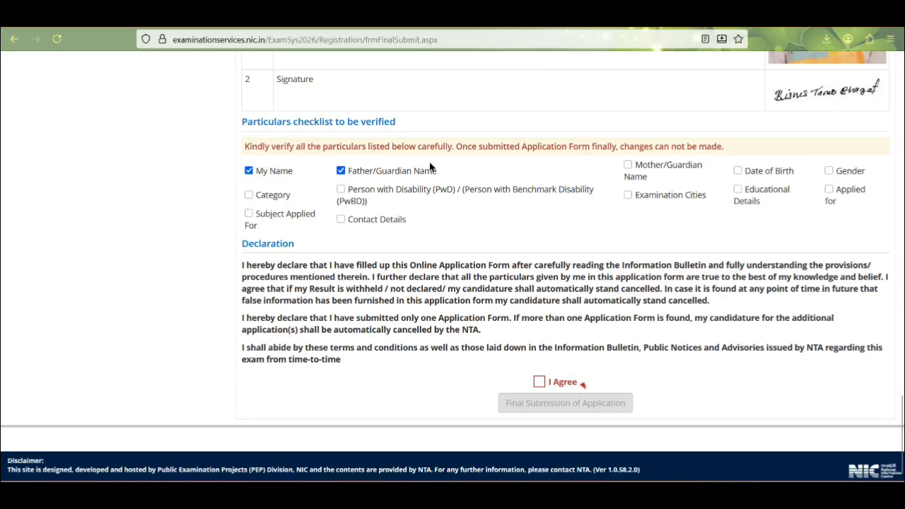
click(628, 165)
click(738, 171)
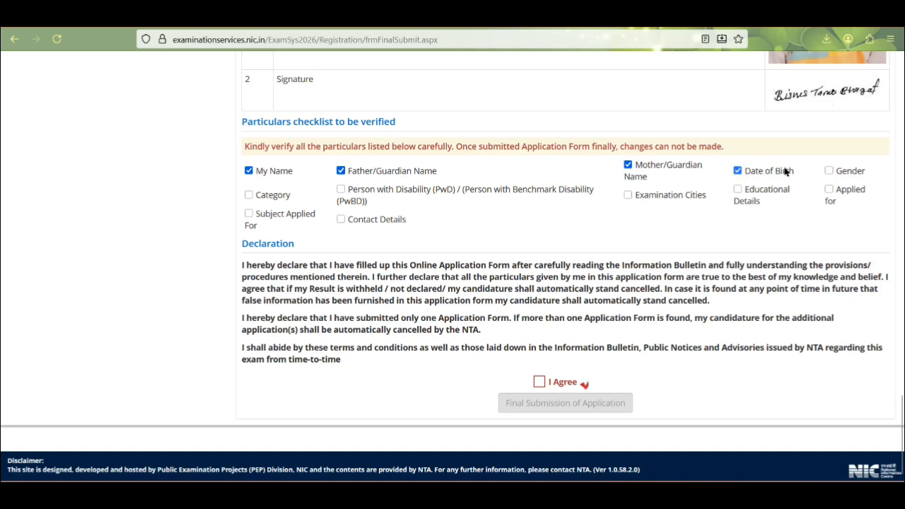
click(830, 171)
click(829, 189)
click(738, 190)
click(628, 195)
click(248, 215)
click(249, 196)
click(341, 191)
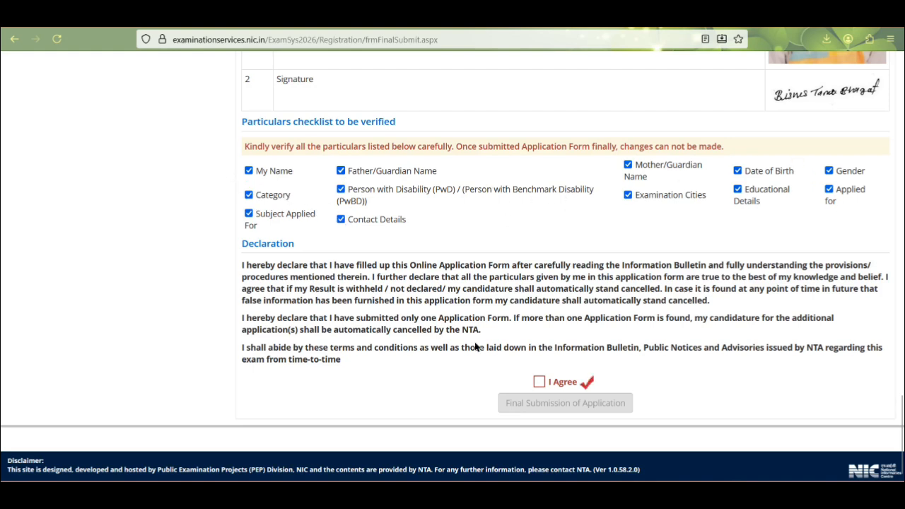
Agree to the declaration and make the final submission of the application, confirming the Assistant Professor choice
click(542, 382)
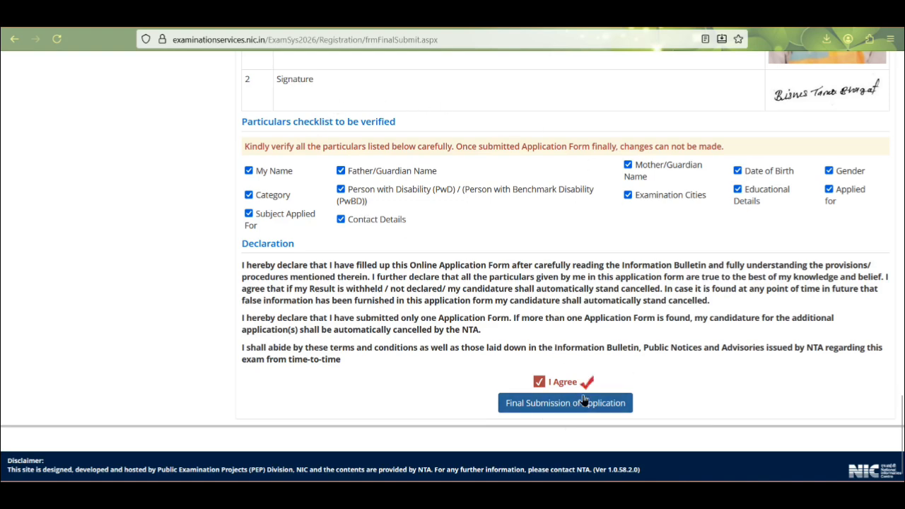
click(565, 405)
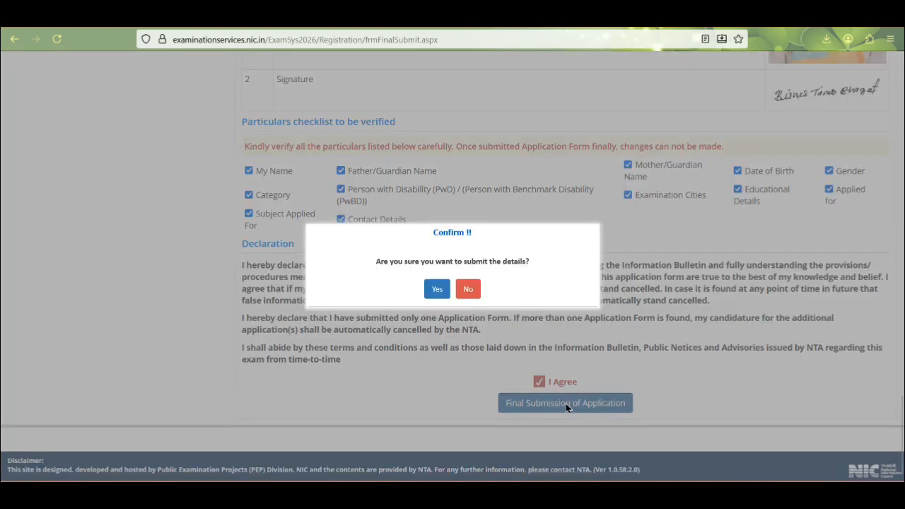
click(438, 290)
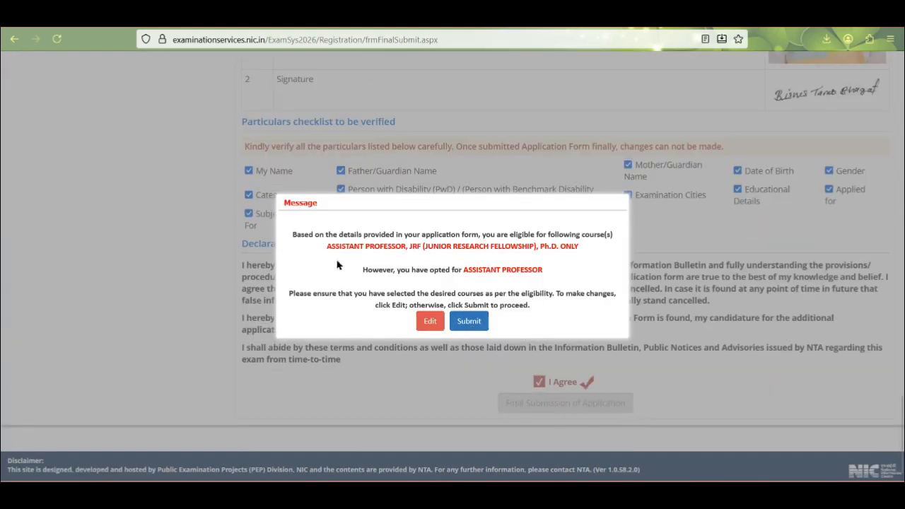
click(474, 323)
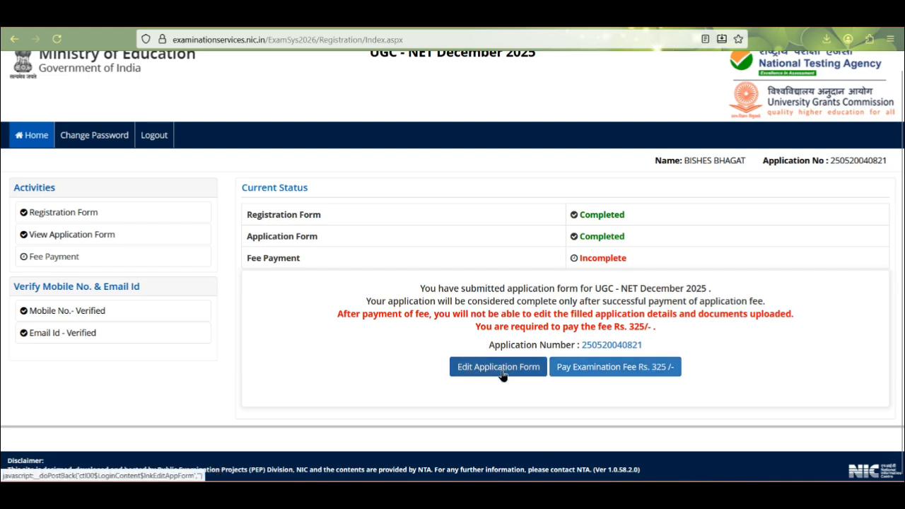
Start the Rs. 325 examination fee payment with Online Payment and proceed through the Canara Bank Payment Gateway
click(622, 368)
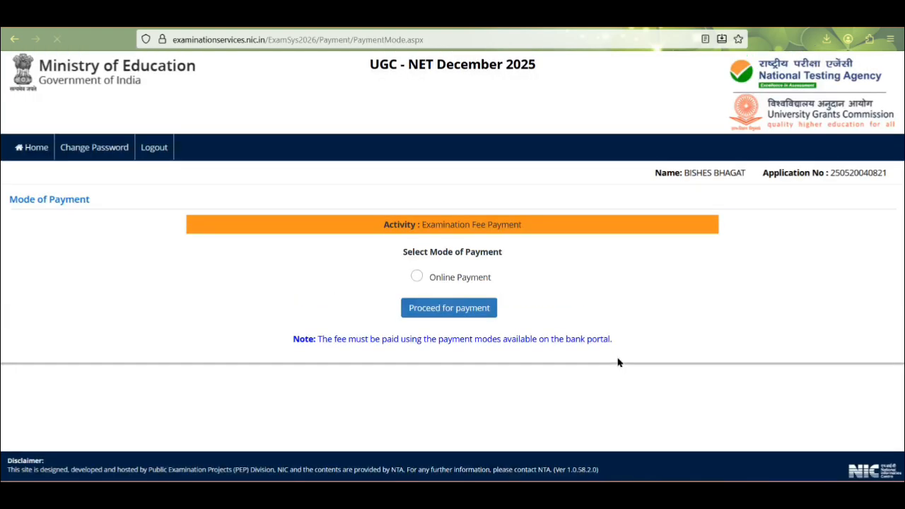
click(418, 278)
click(434, 312)
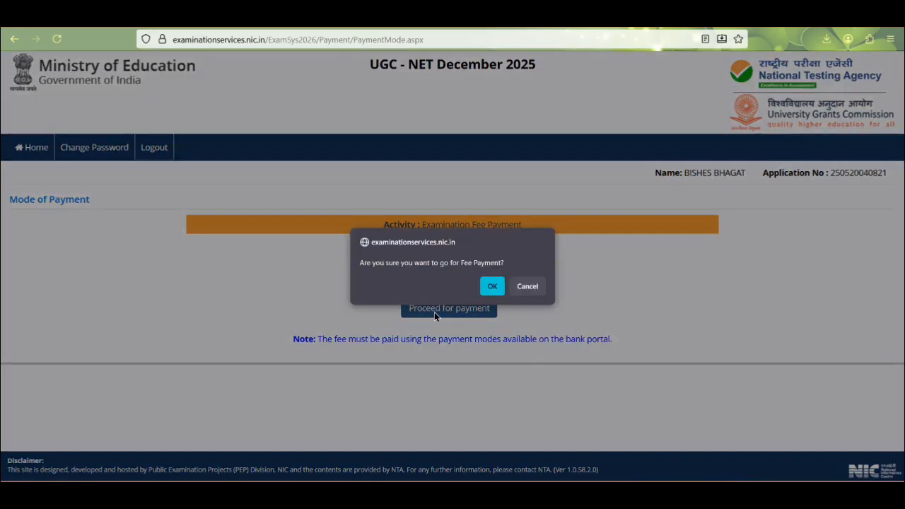
click(498, 290)
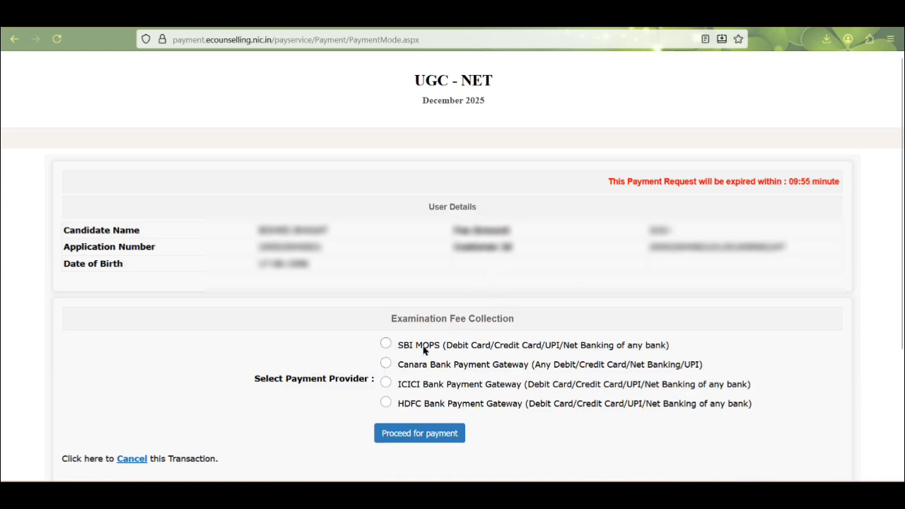
click(386, 365)
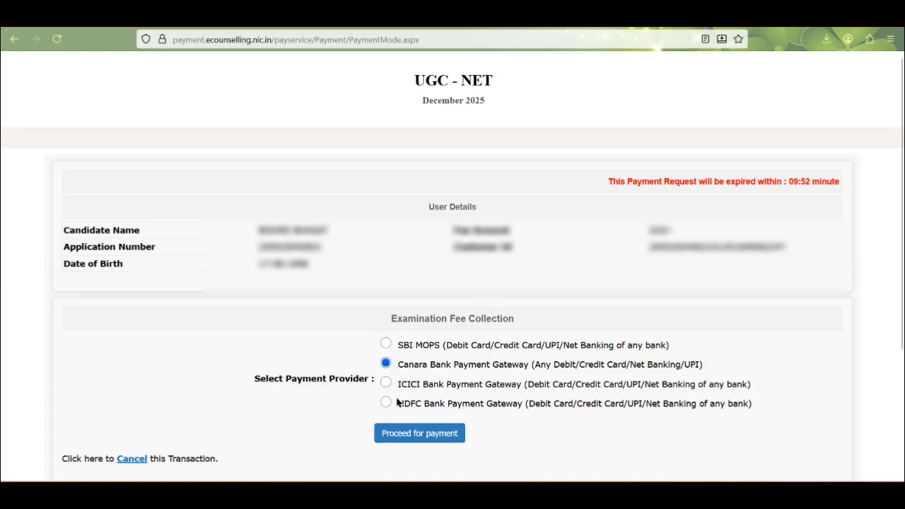
click(415, 434)
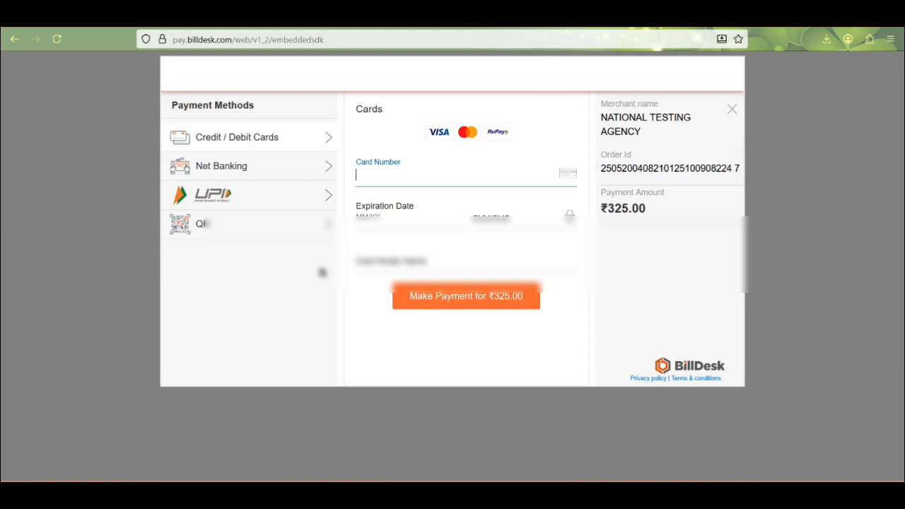
Choose QR payment with BHIM UPI and make the ₹325.00 payment
click(249, 218)
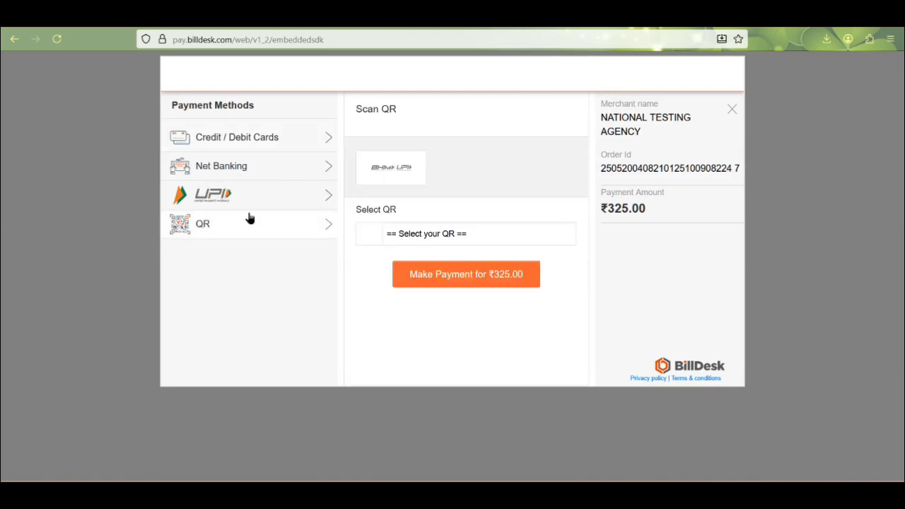
click(429, 234)
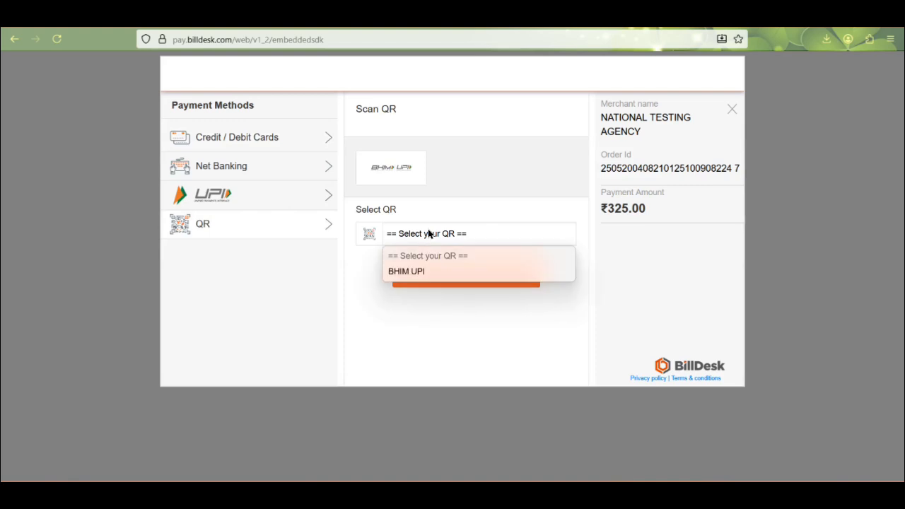
click(420, 272)
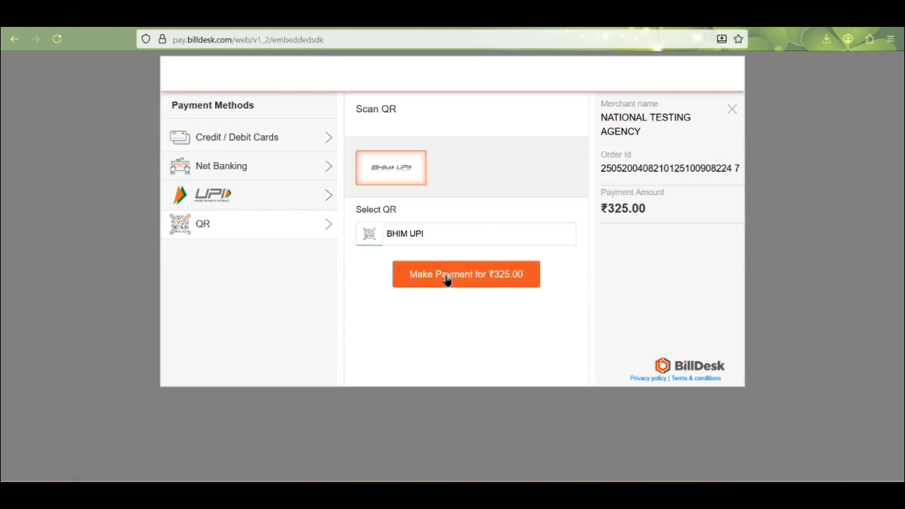
click(446, 276)
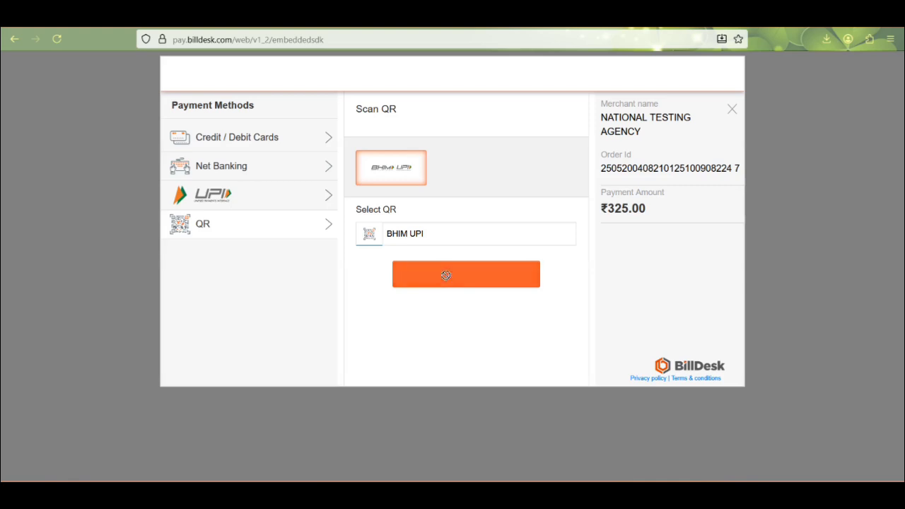